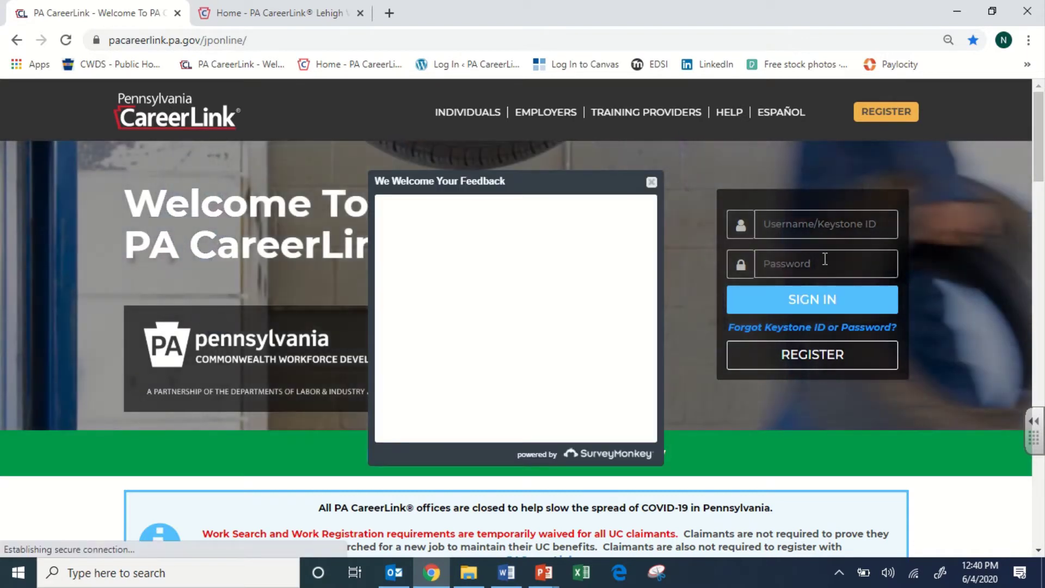
- Close the SurveyMonkey 'We Welcome Your Feedback' popup over the welcome page
click(652, 182)
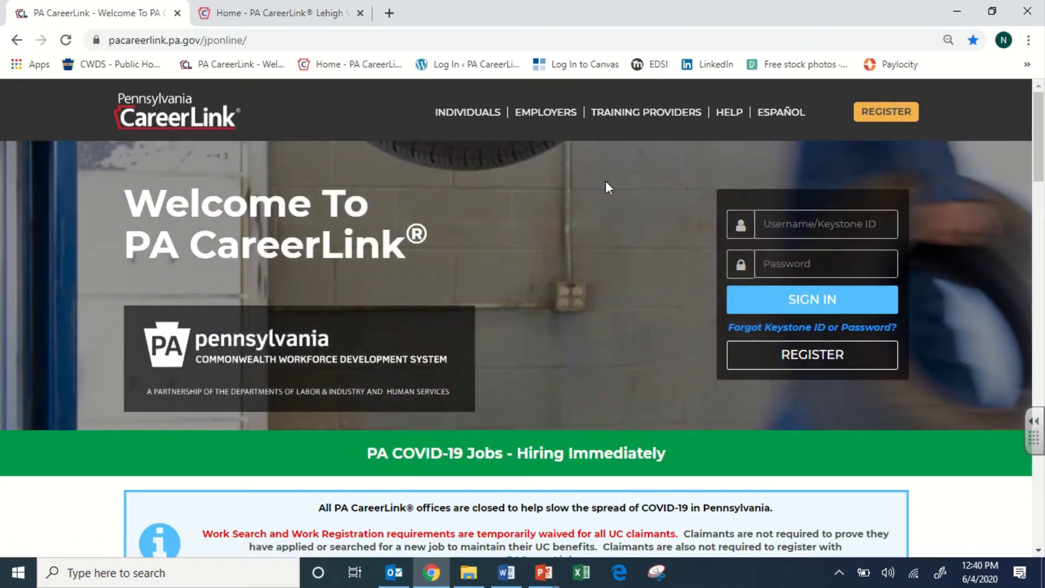
- View the Lehigh Valley COVID-19 Resources help line details, then return to the sign-in tab
click(272, 13)
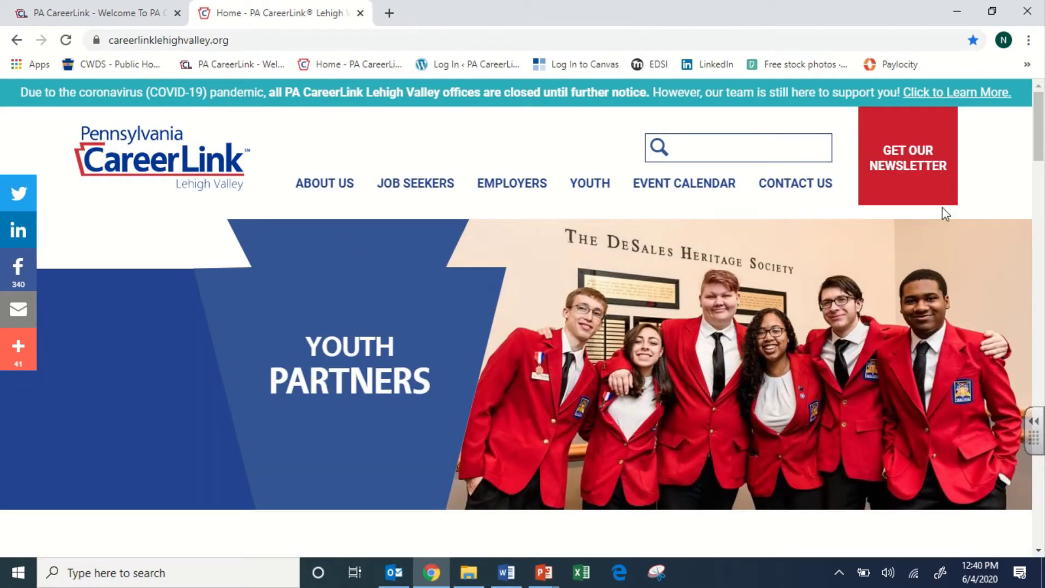
click(981, 103)
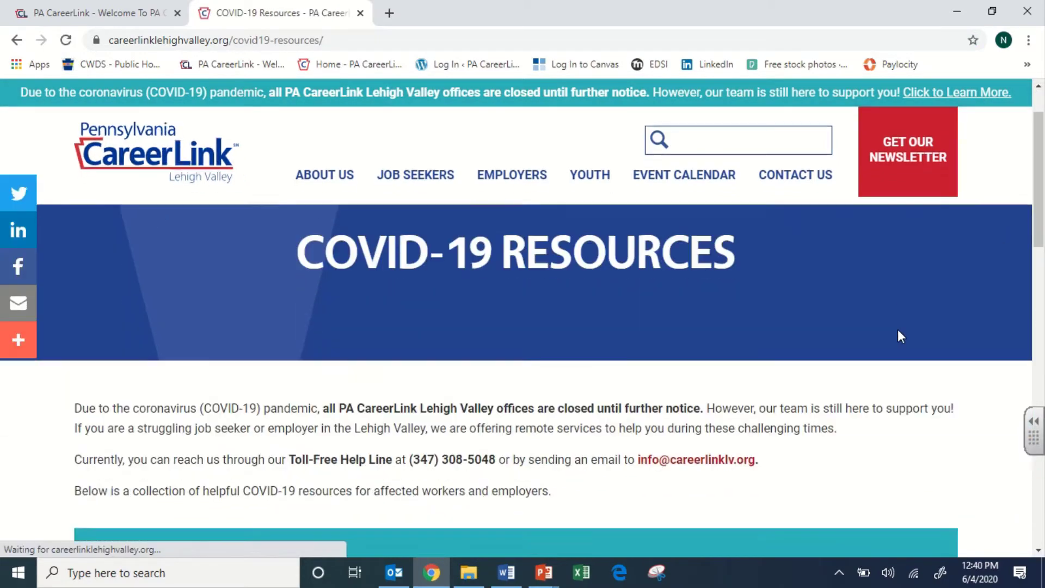
scroll(897, 329, down, 3)
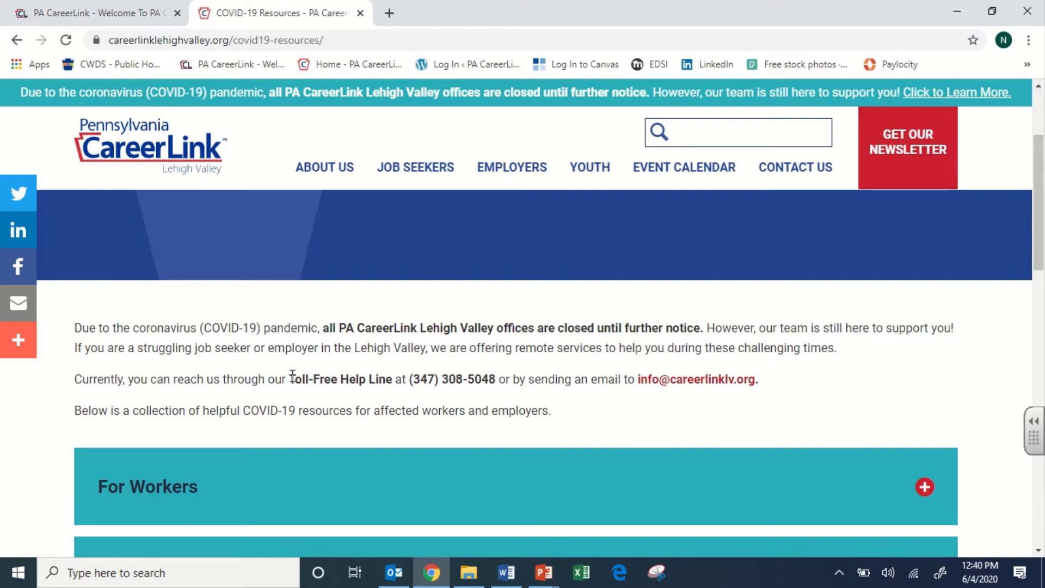
drag(293, 376, 789, 383)
click(580, 353)
click(109, 13)
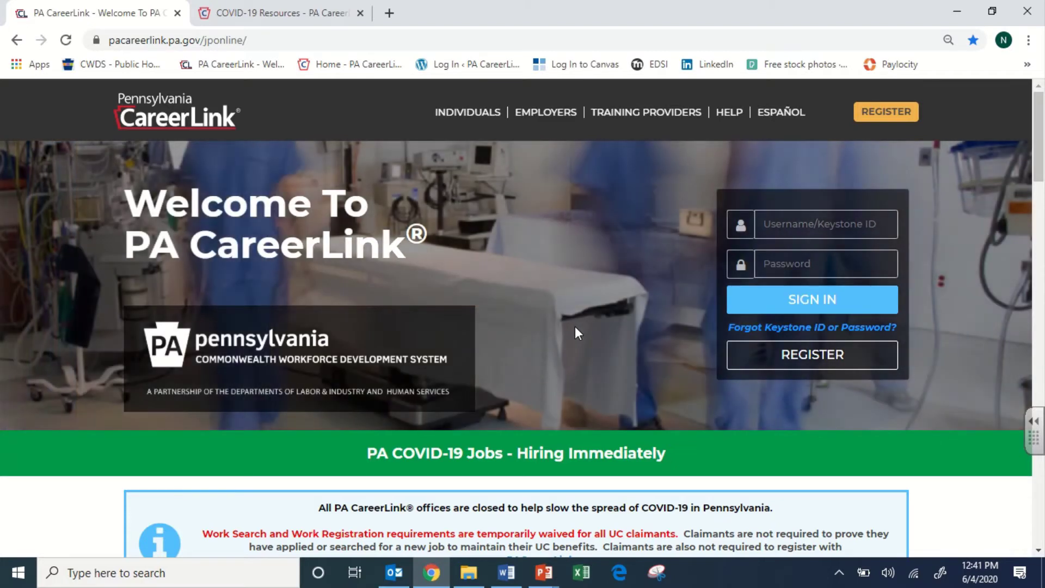
- Enter the saved username and the account password, then submit the sign-in form
click(793, 231)
text(Aldo)
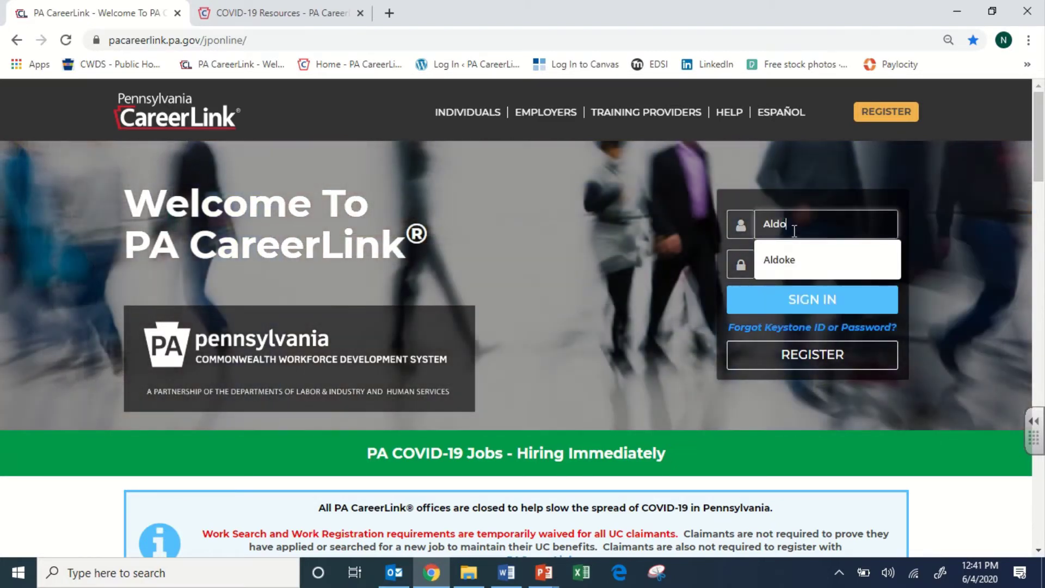
text(ke)
key(Tab)
text(****)
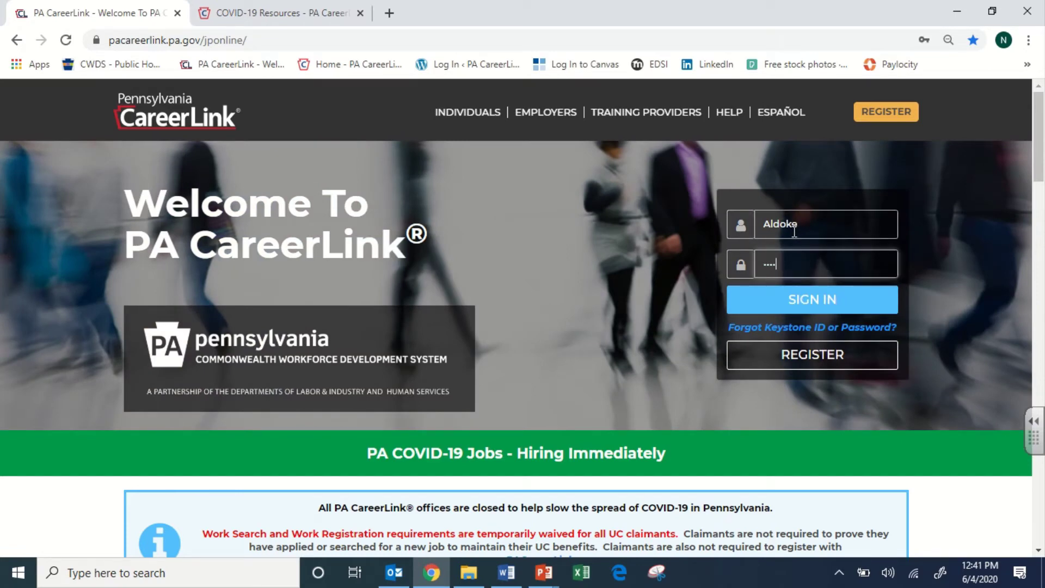
text(****)
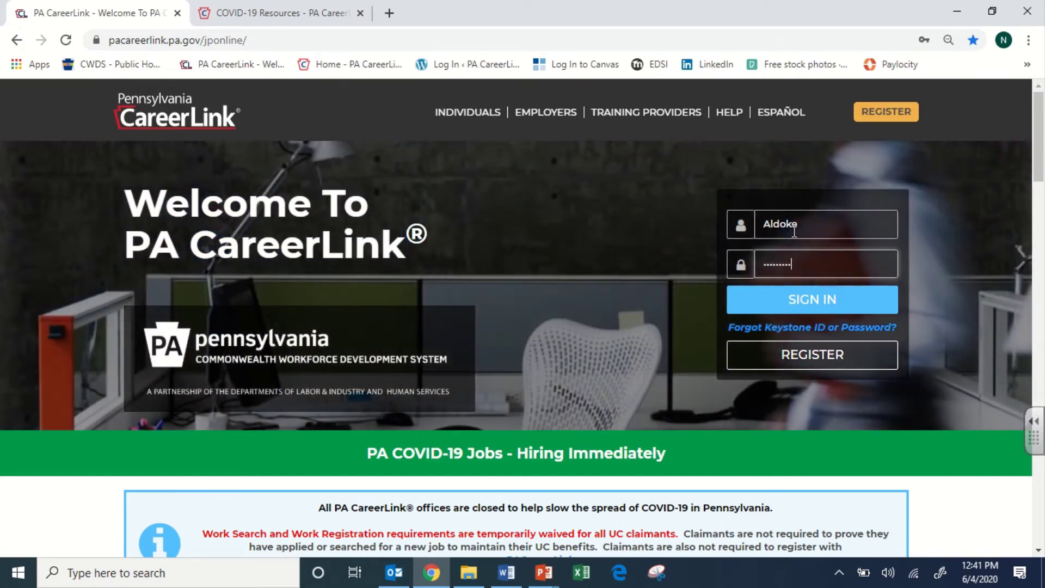
key(Return)
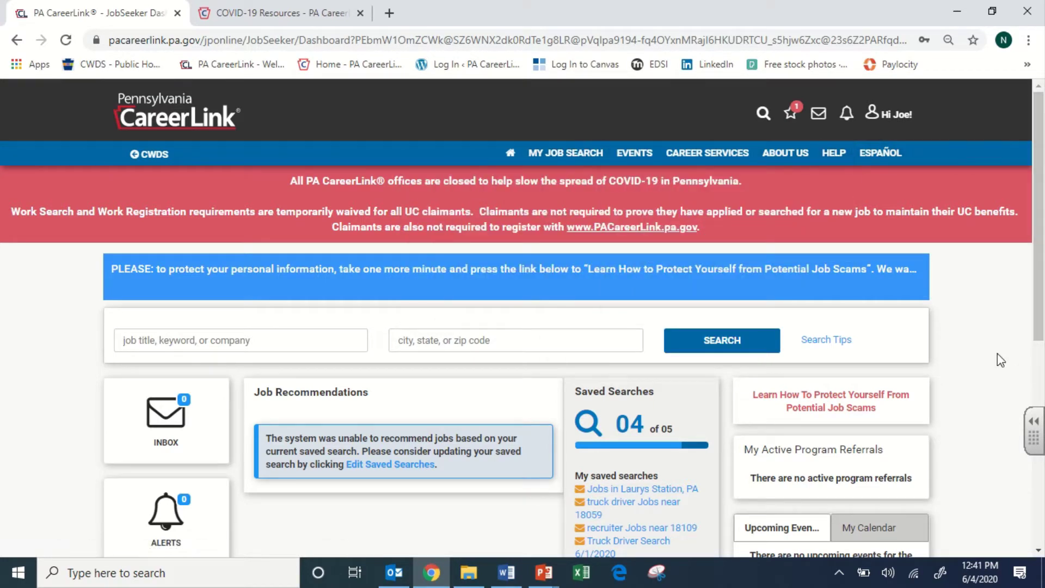
- Enter 'Nurse' as the job title keyword, clearing the trial 'Allentown' and '18102' location entries
scroll(1018, 368, down, 1)
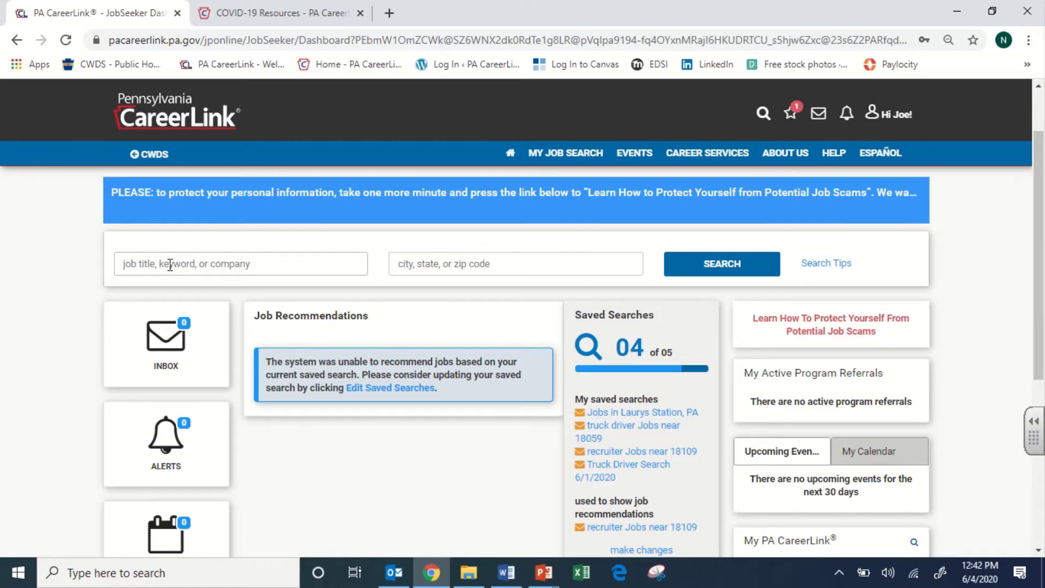
click(326, 265)
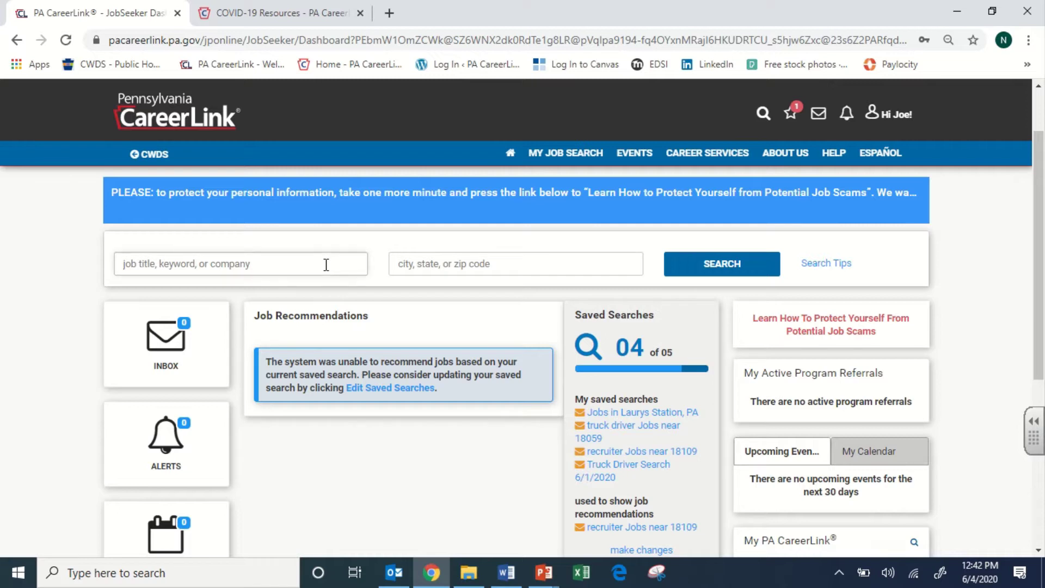
text(Nurse)
key(Tab)
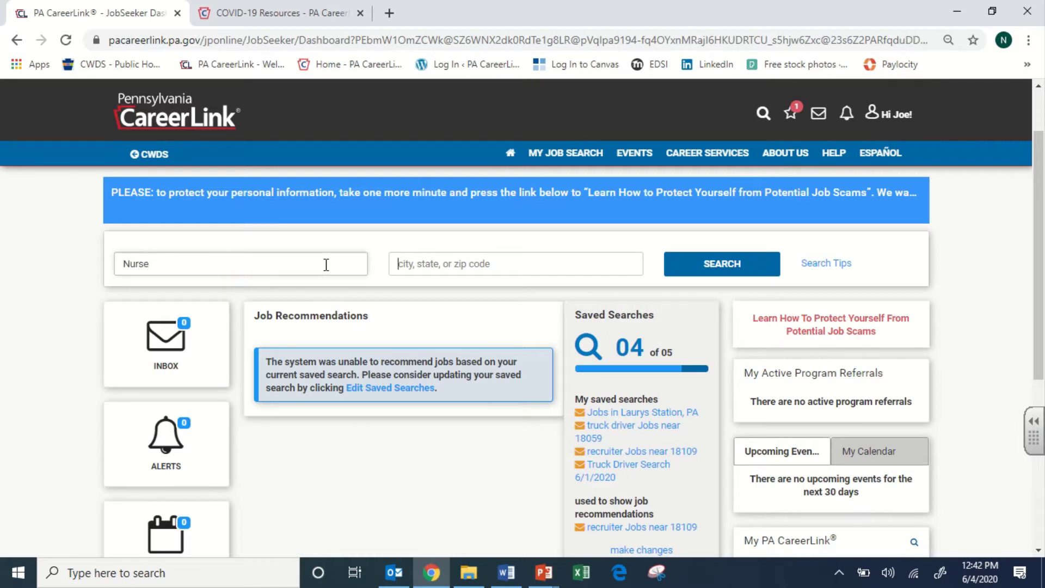
text(Allentown)
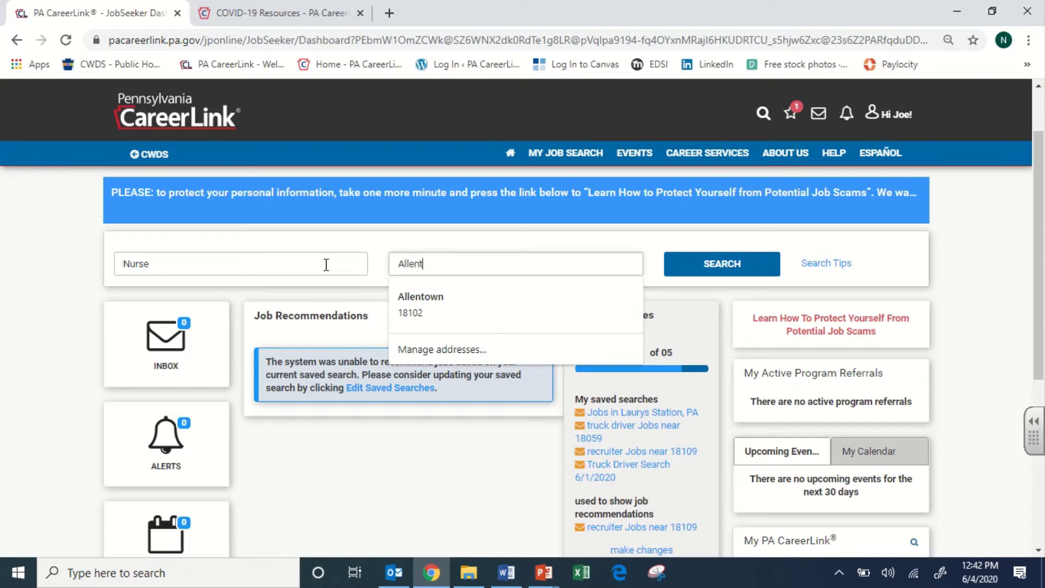
key(BackSpace)
key(BackSpace)
key(BackSpace)
key(BackSpace)
key(BackSpace)
key(BackSpace)
key(BackSpace)
key(BackSpace)
key(BackSpace)
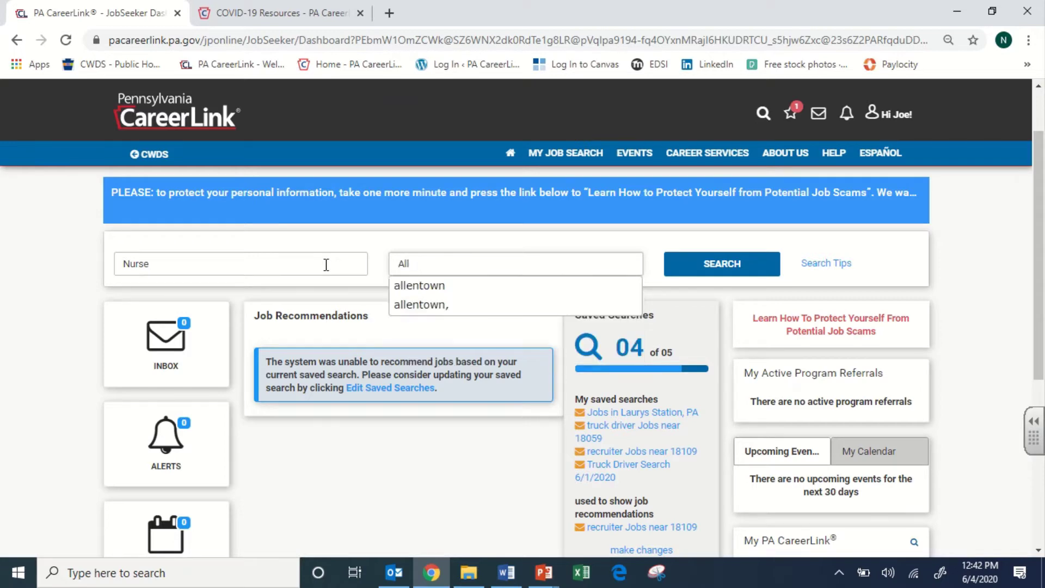
text(18102)
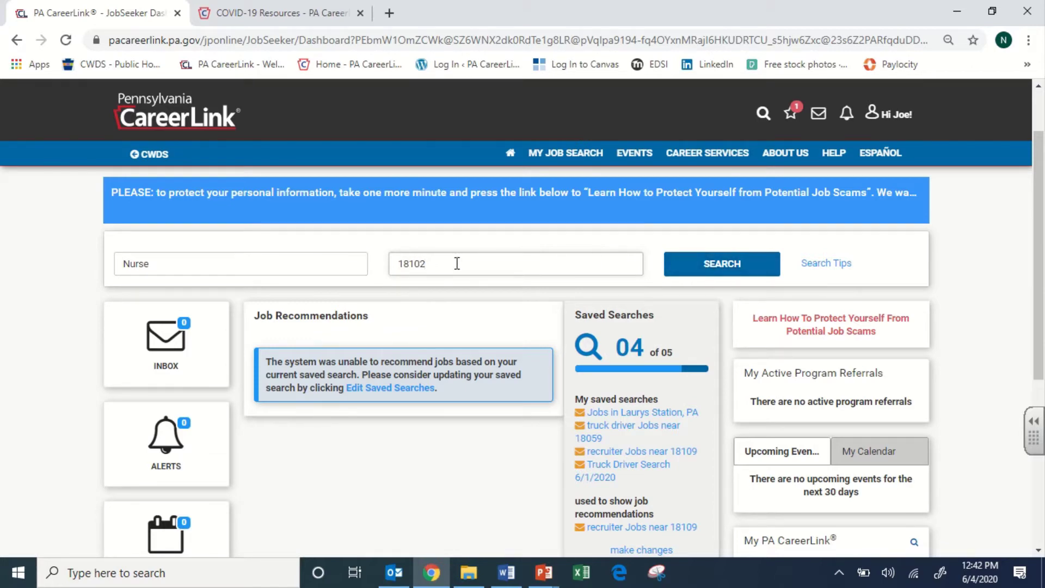
drag(450, 264, 392, 263)
key(BackSpace)
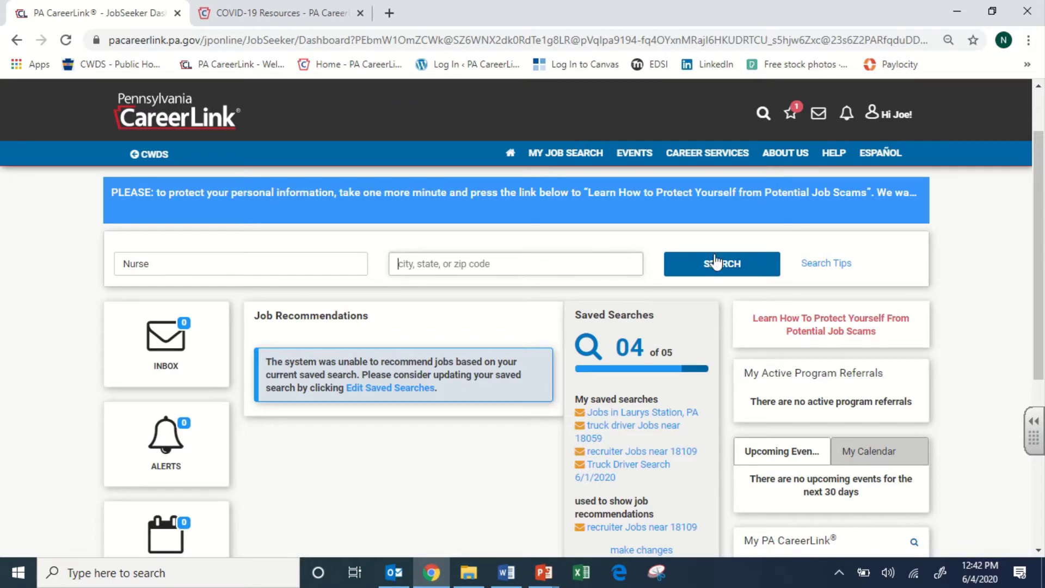
click(835, 268)
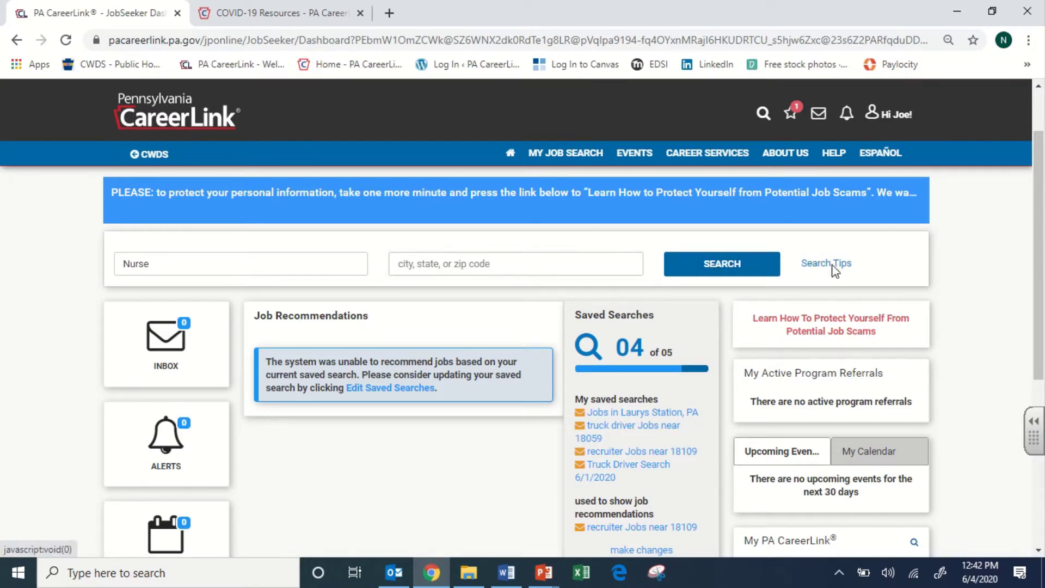
scroll(680, 304, down, 2)
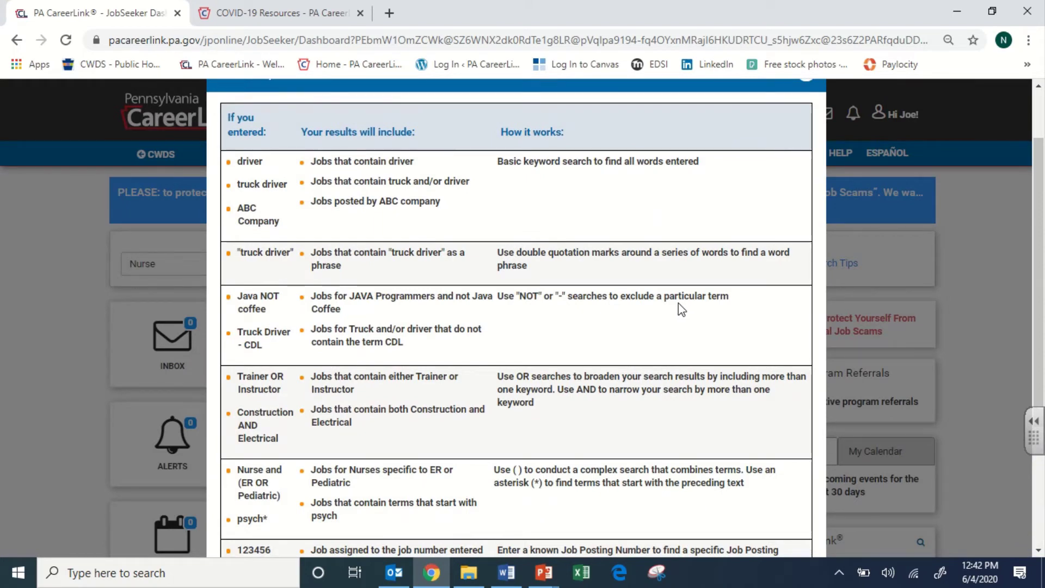
scroll(678, 309, down, 3)
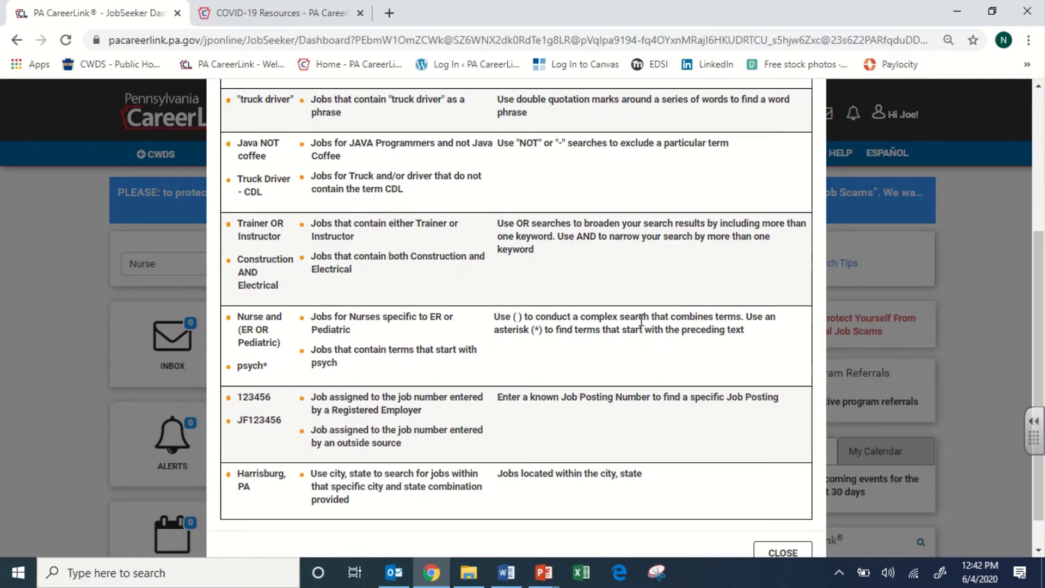
scroll(641, 321, up, 5)
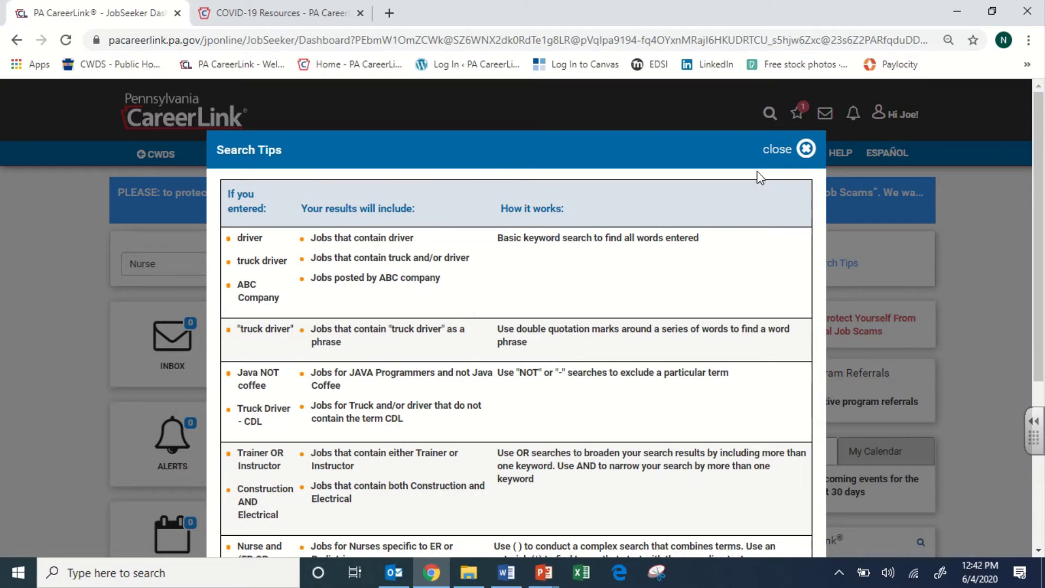
click(807, 149)
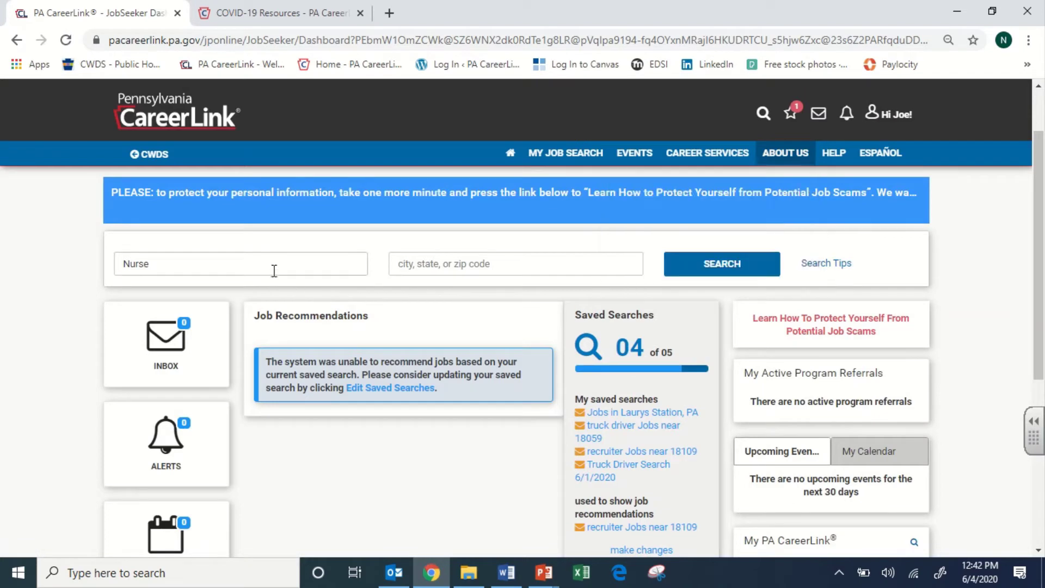
- Dismiss the stray menu and look over the dashboard's weekly activity and resume summary
click(270, 267)
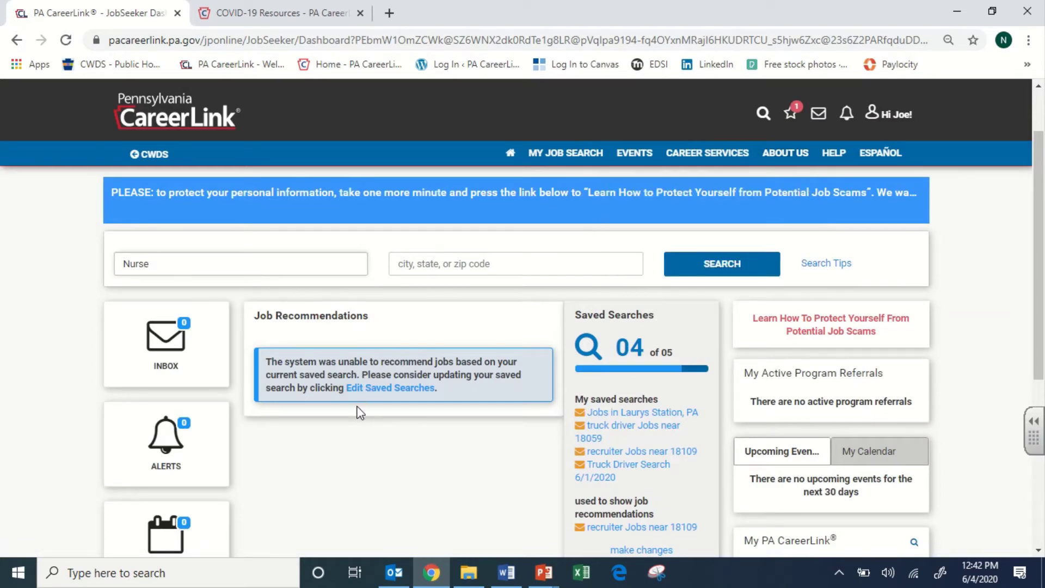
scroll(361, 402, down, 1)
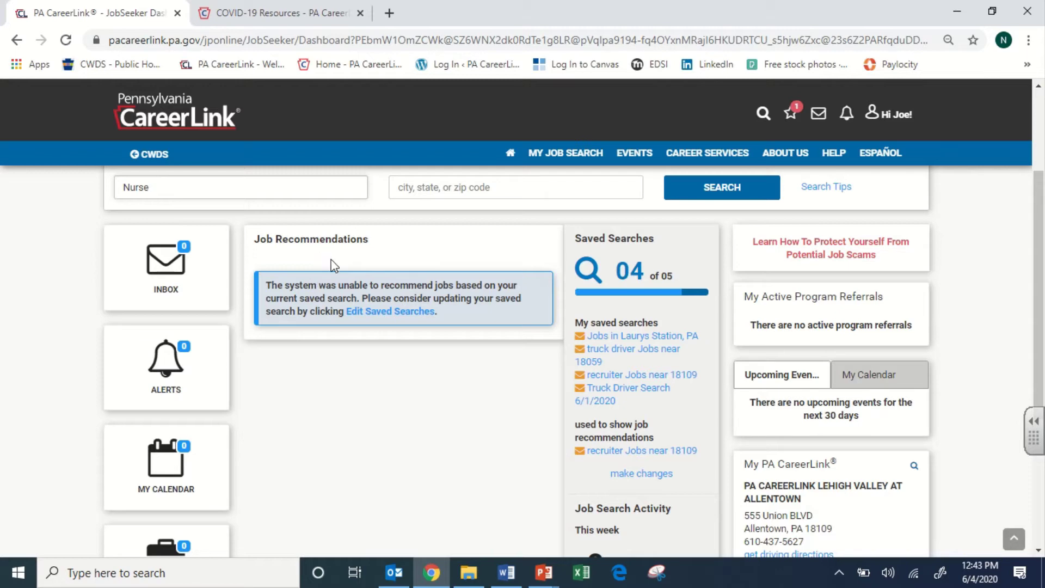
scroll(220, 263, up, 1)
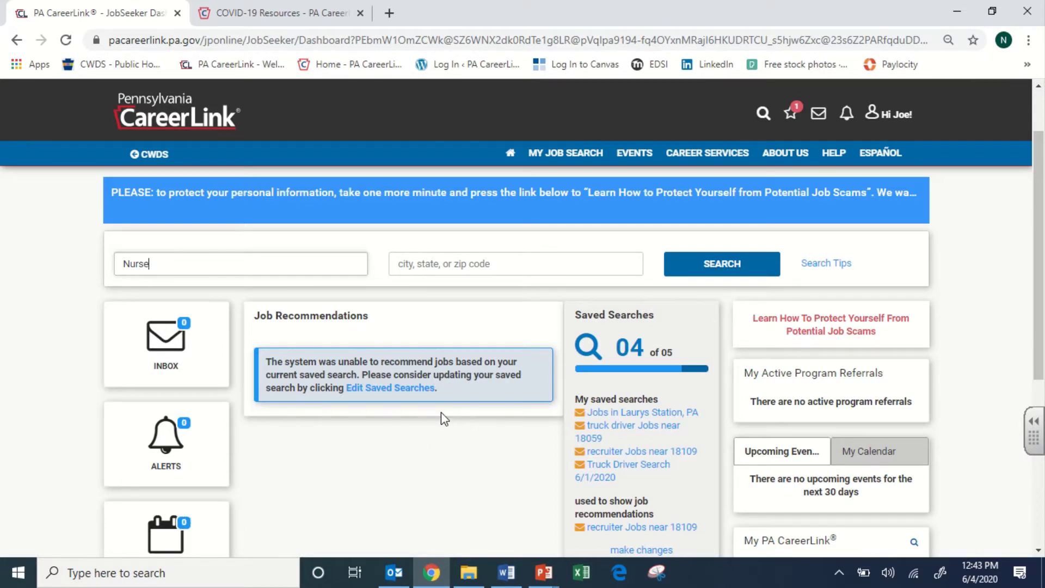
scroll(441, 413, down, 1)
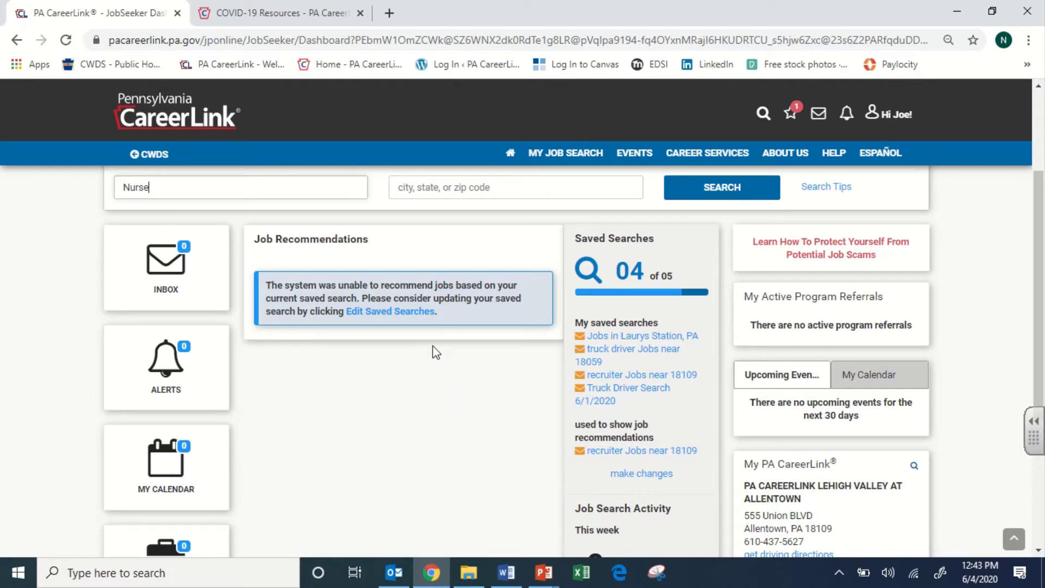
scroll(433, 352, down, 1)
scroll(434, 352, up, 1)
scroll(216, 256, down, 1)
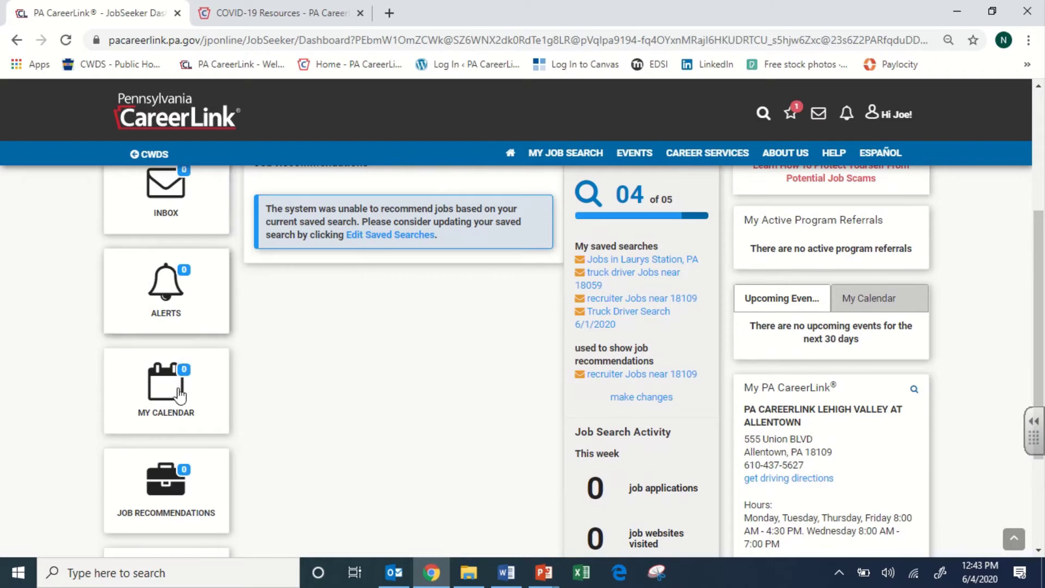
scroll(198, 413, up, 1)
scroll(197, 413, up, 1)
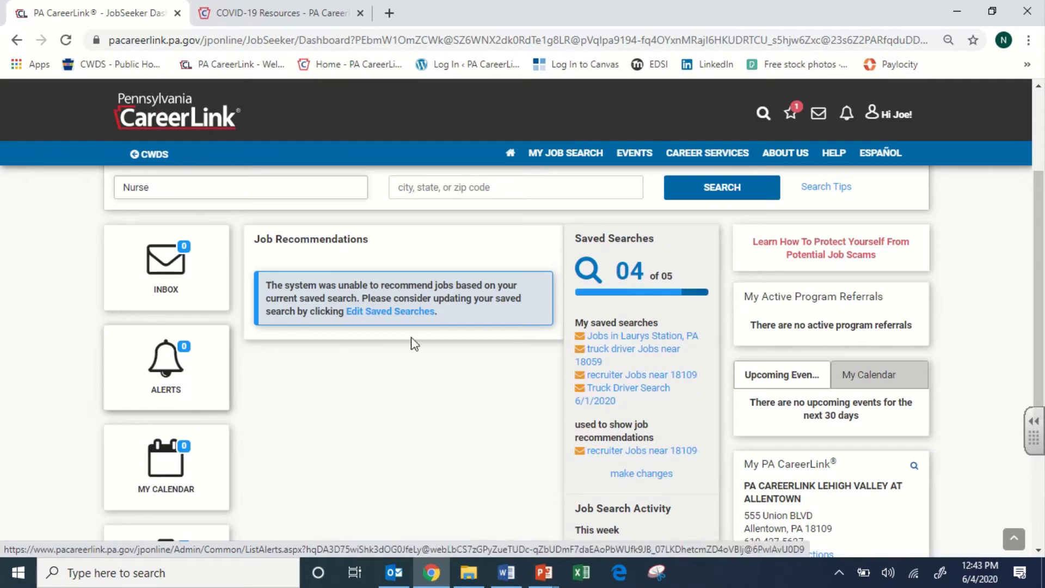
- Preview the Inbox, Announcements and quick Search Jobs box from the header, then close it
click(818, 115)
click(847, 113)
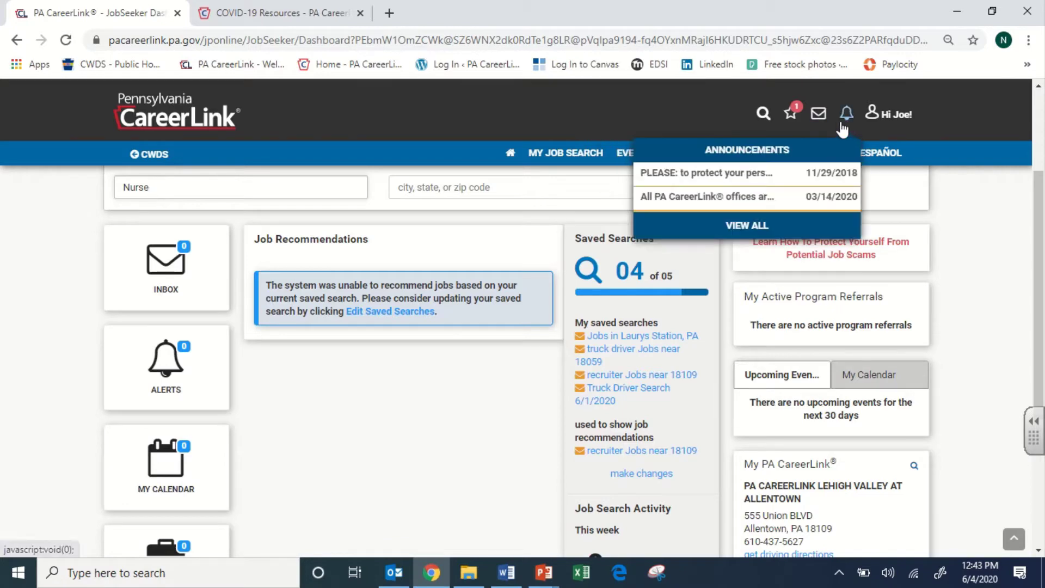
click(764, 114)
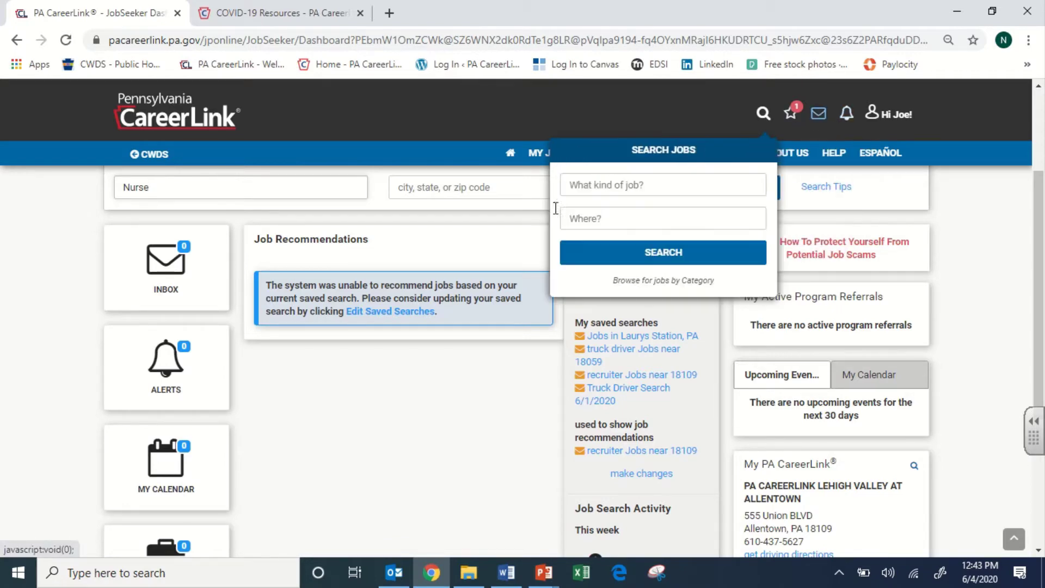
click(41, 338)
scroll(42, 368, down, 3)
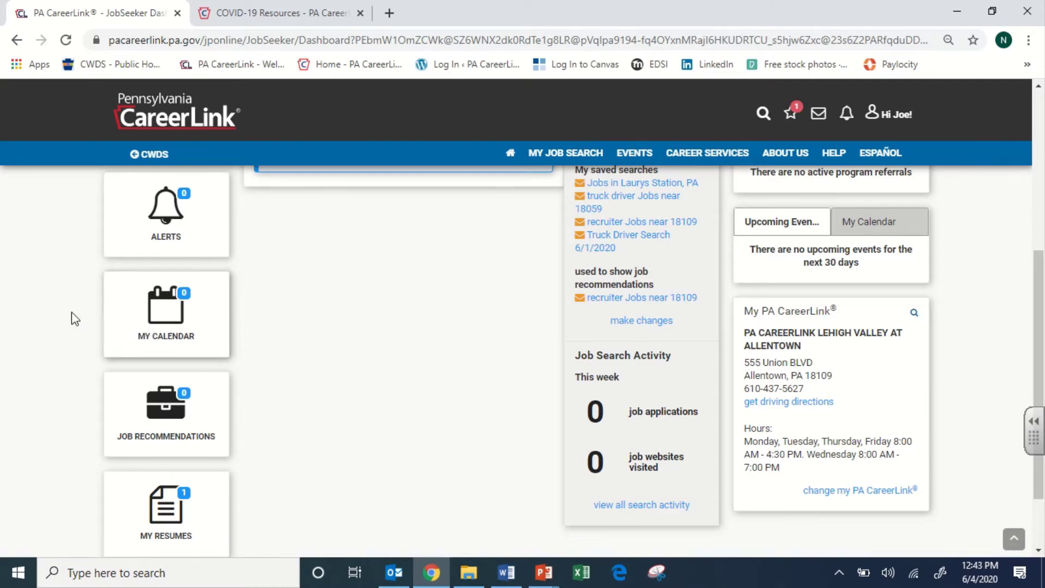
scroll(70, 312, down, 2)
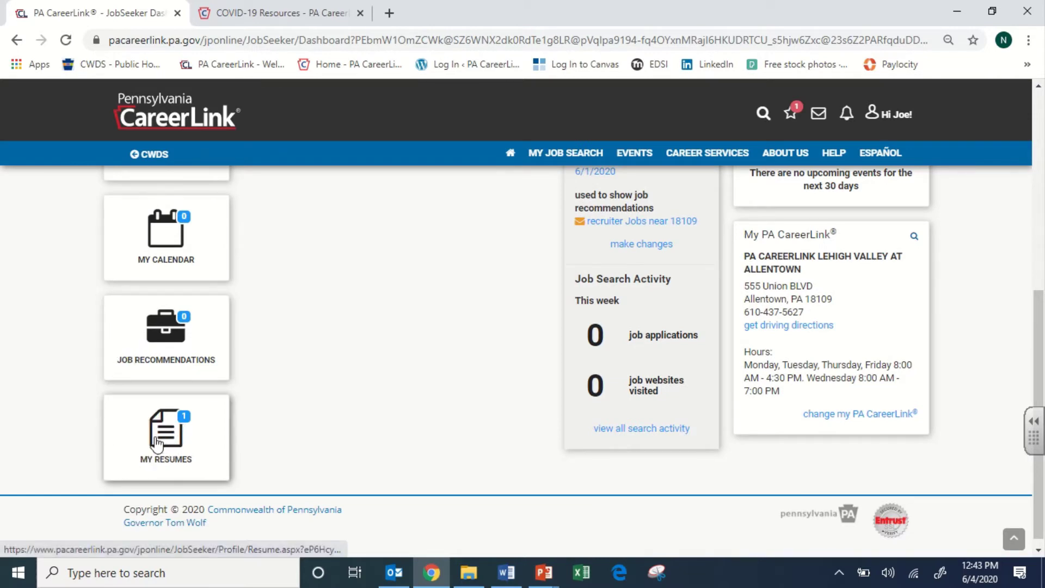
scroll(382, 437, up, 4)
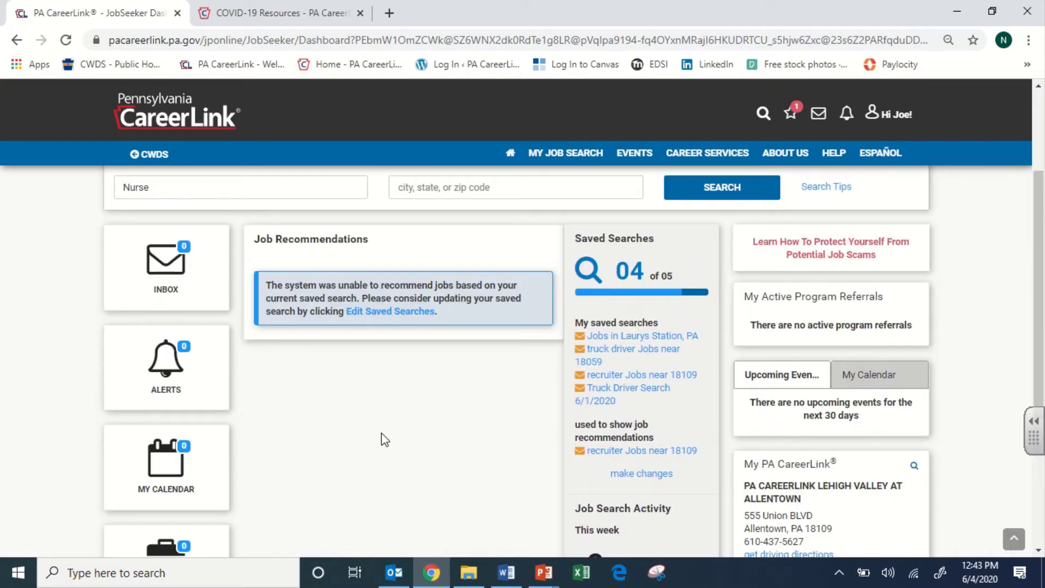
scroll(404, 374, down, 1)
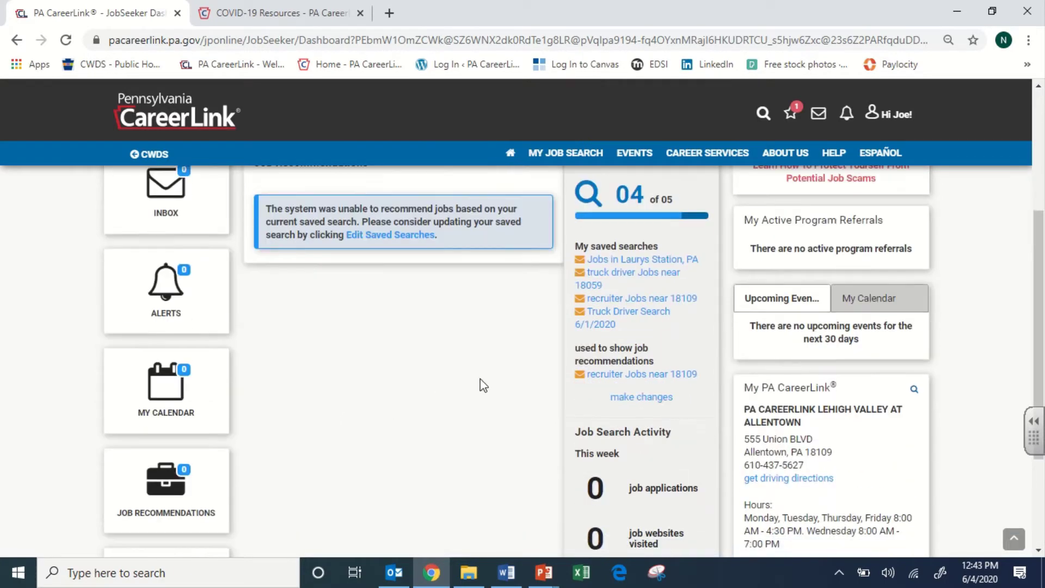
scroll(571, 382, up, 1)
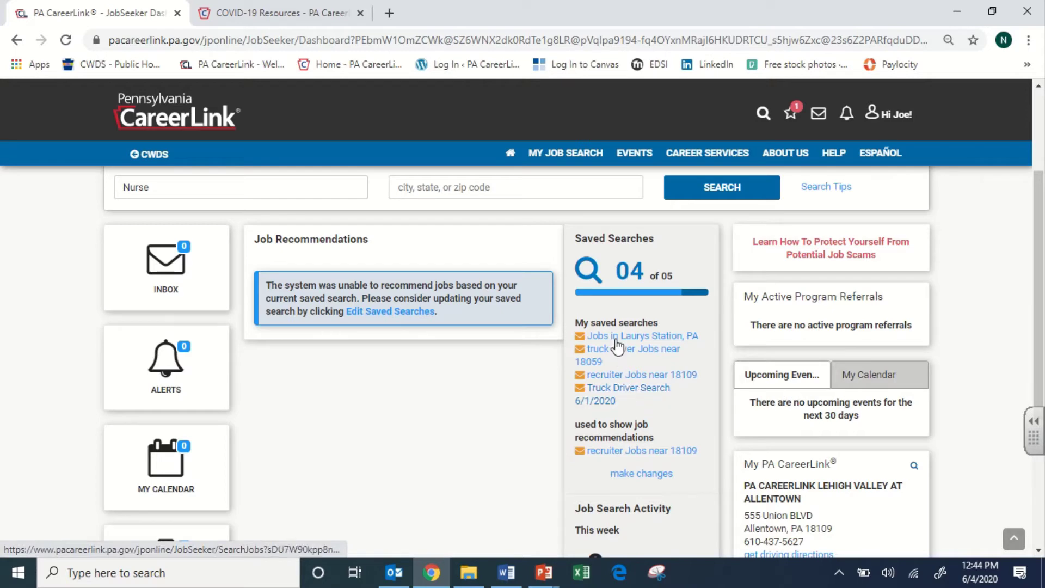
scroll(617, 345, down, 3)
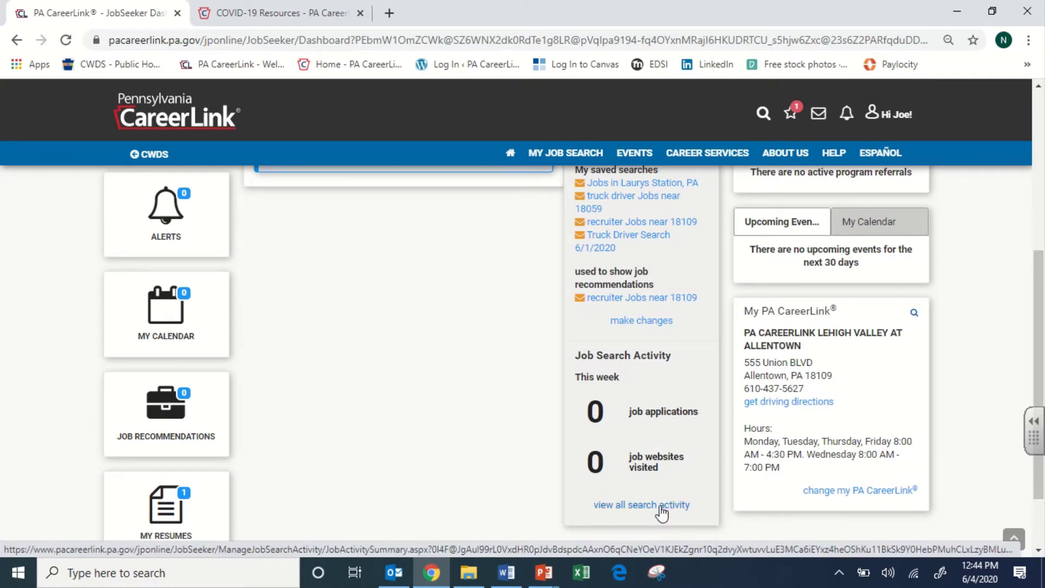
scroll(661, 512, up, 5)
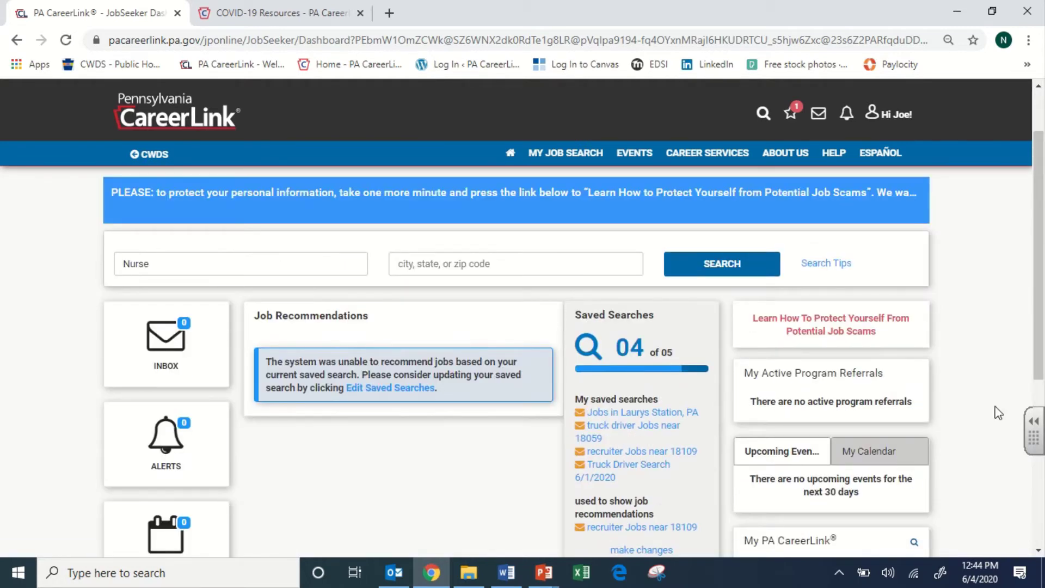
scroll(910, 397, down, 2)
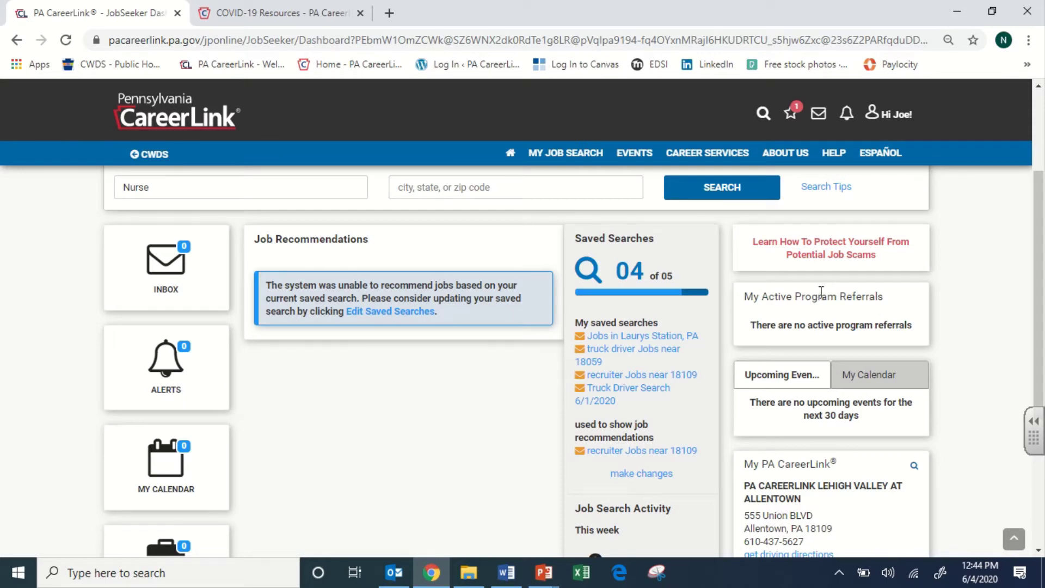
scroll(821, 292, down, 1)
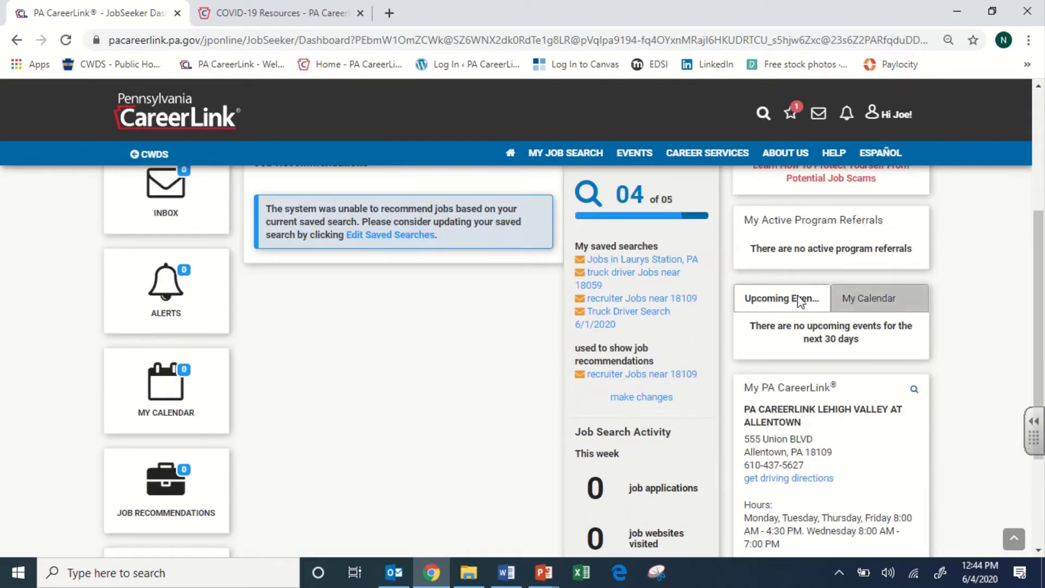
click(864, 306)
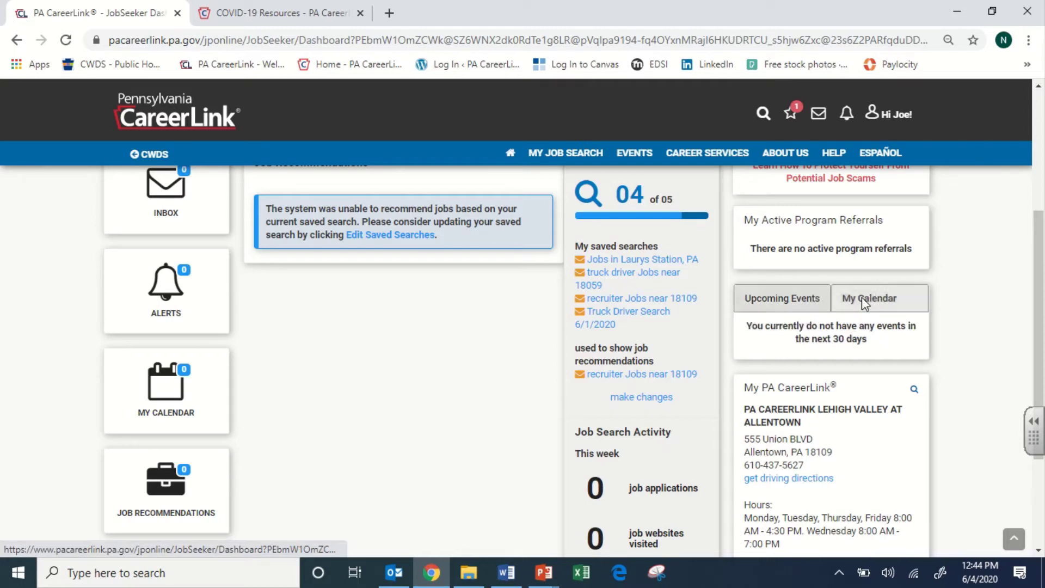
click(815, 308)
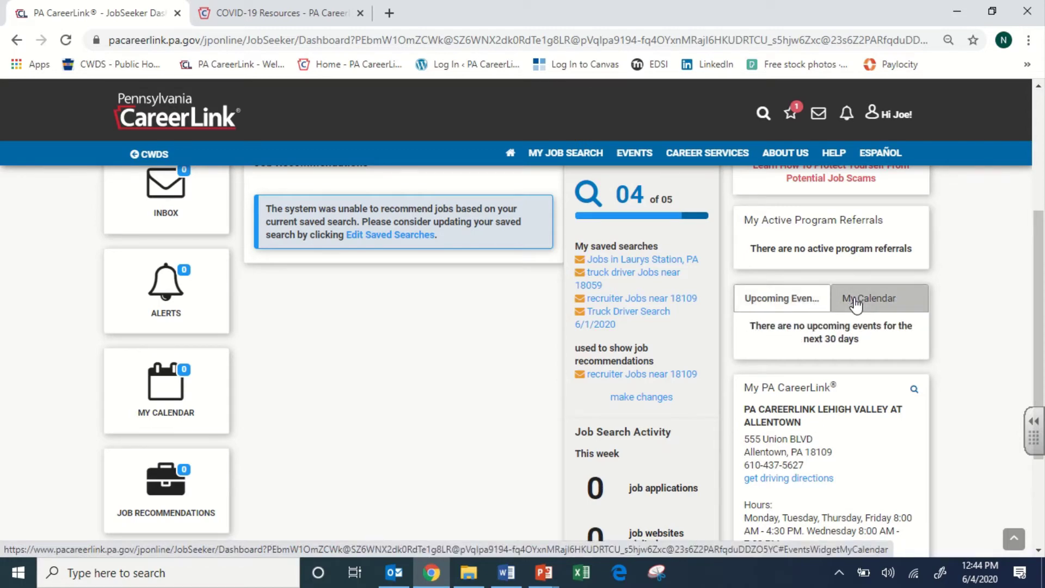
scroll(856, 305, down, 1)
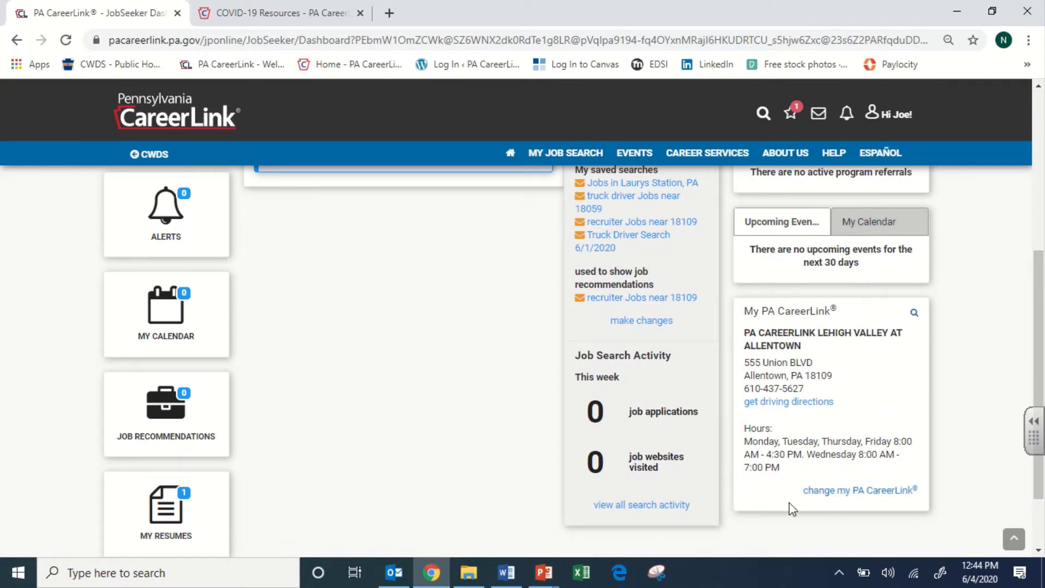
scroll(898, 428, up, 3)
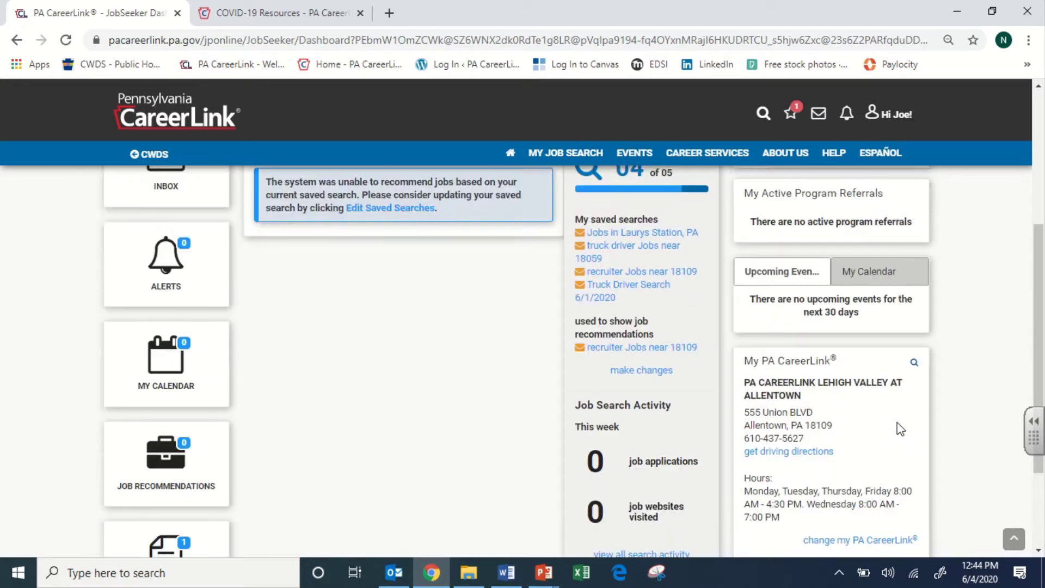
scroll(901, 429, up, 3)
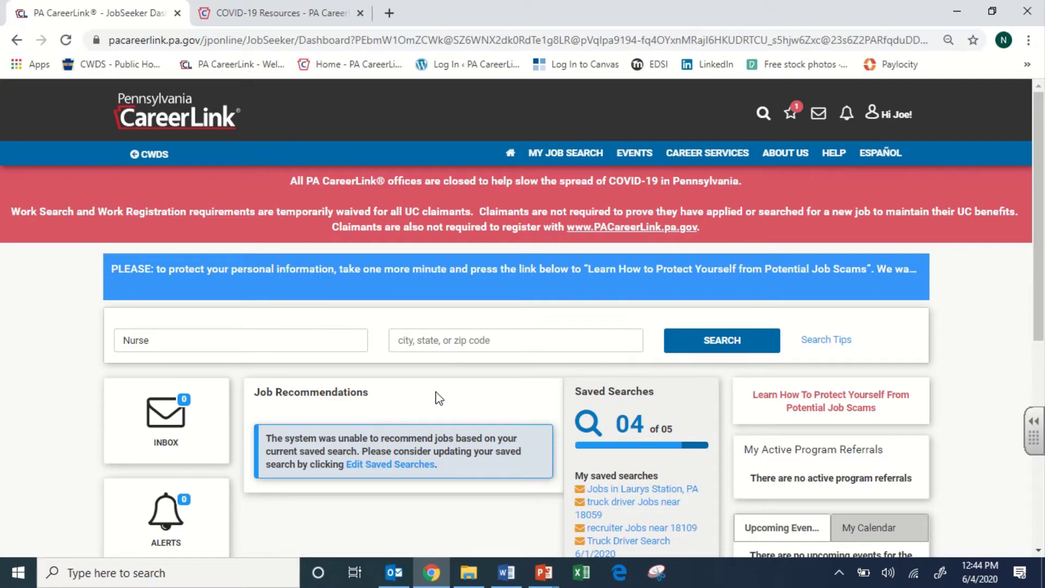
scroll(414, 395, down, 2)
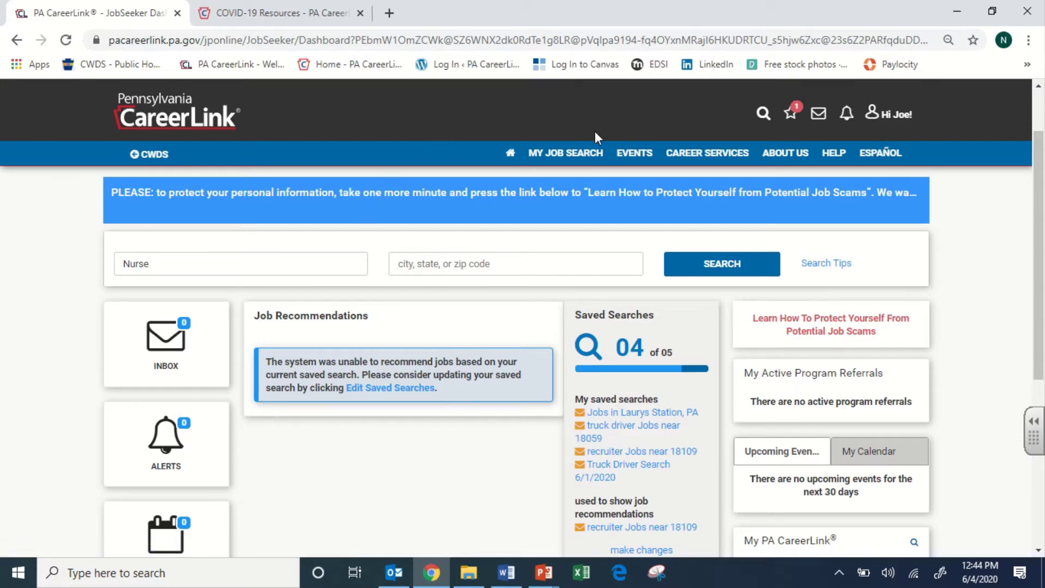
- Open the MY JOB SEARCH dropdown in the blue navigation bar
click(586, 153)
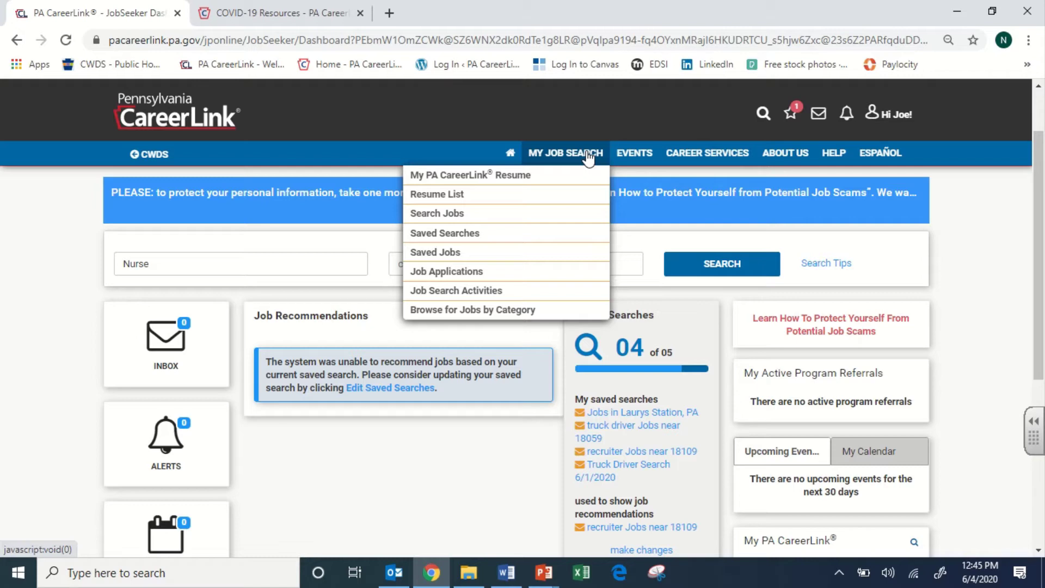
- Go to Saved Searches and run 'Truck Driver Search 6/1/2020' to view its 4 results
click(554, 237)
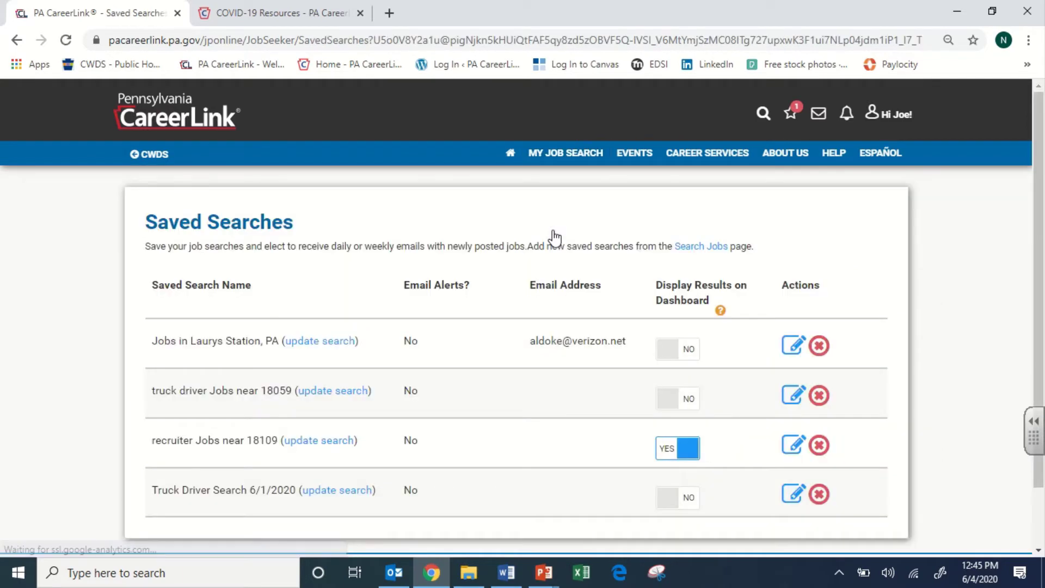
scroll(555, 240, down, 2)
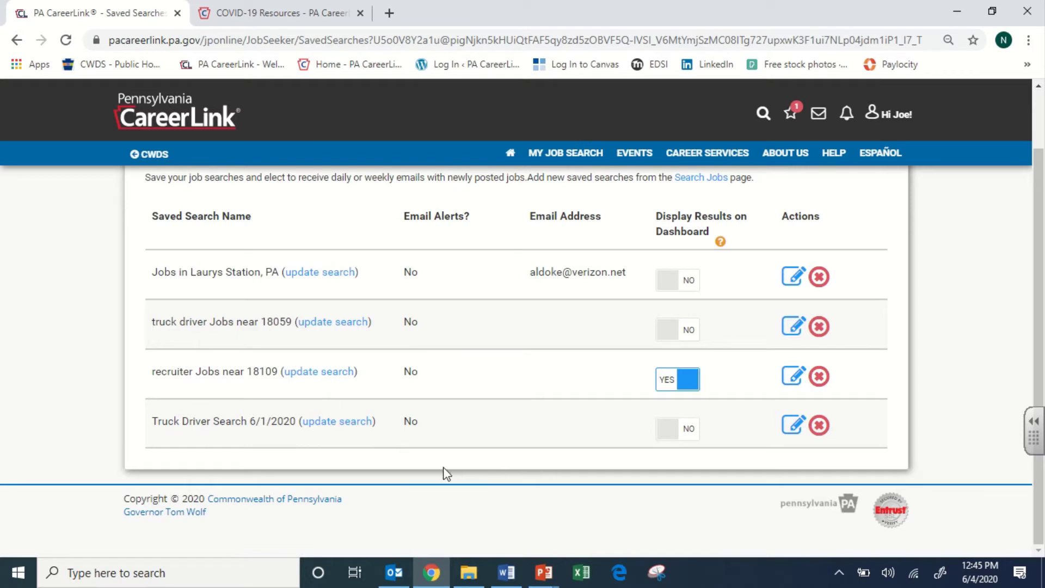
click(333, 422)
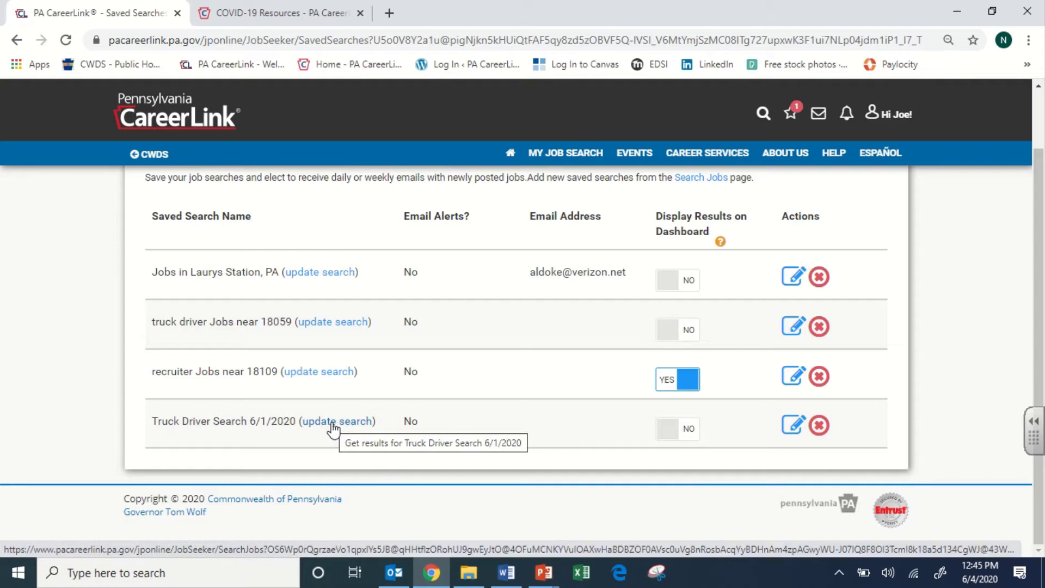
scroll(333, 430, down, 4)
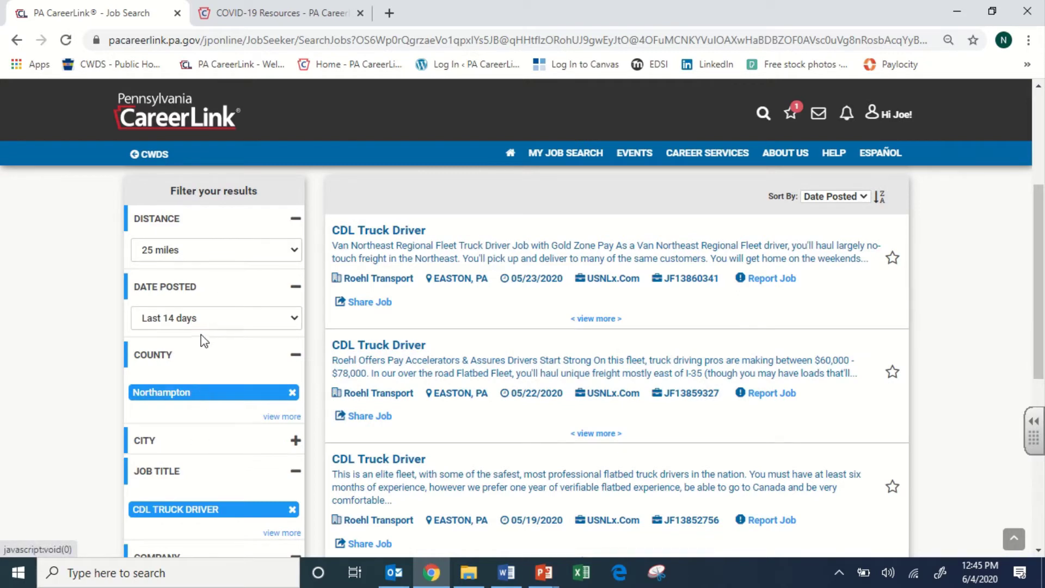
scroll(201, 339, up, 1)
scroll(200, 367, up, 2)
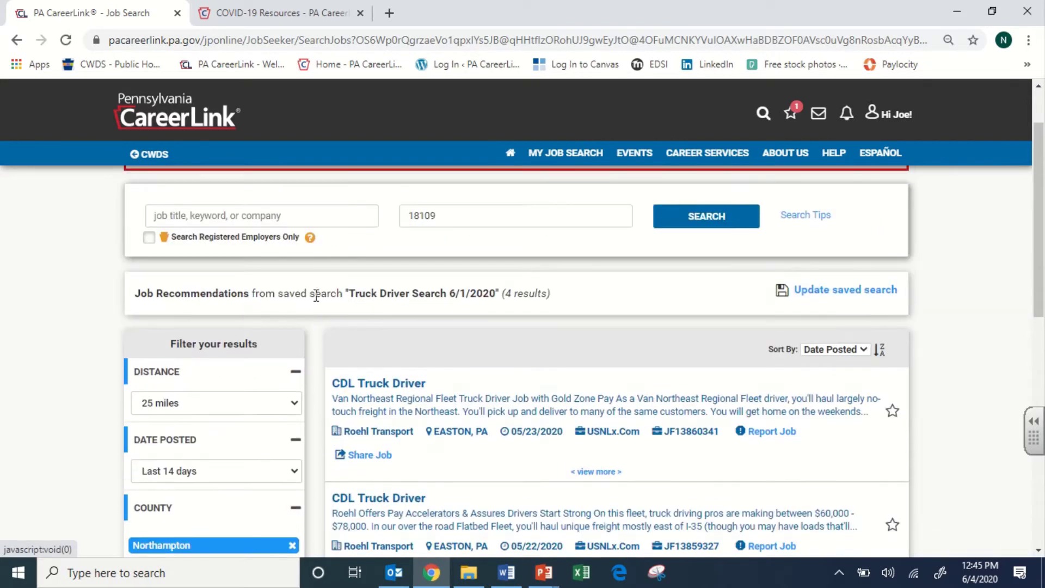
scroll(302, 287, up, 2)
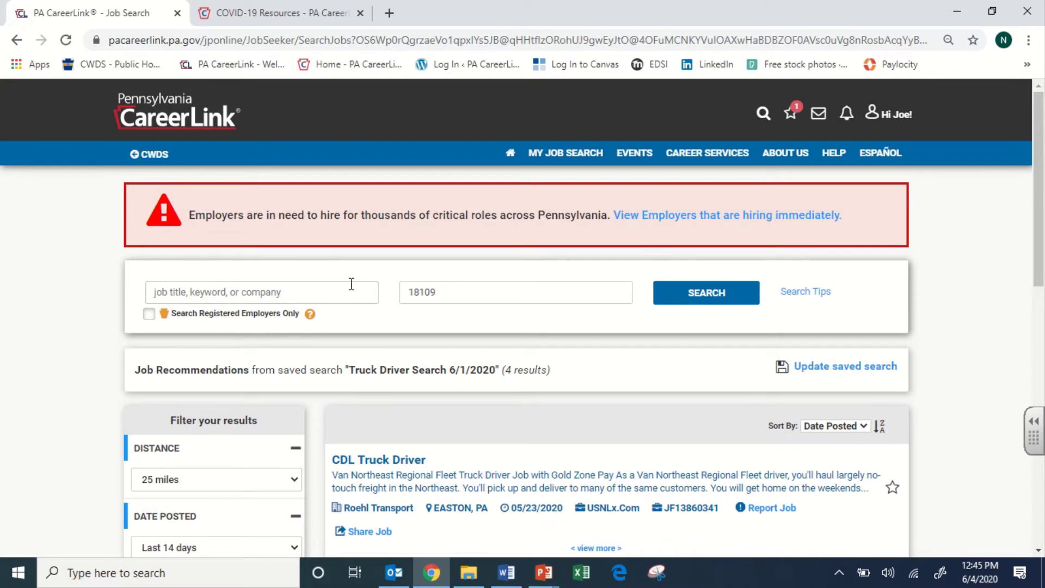
click(556, 154)
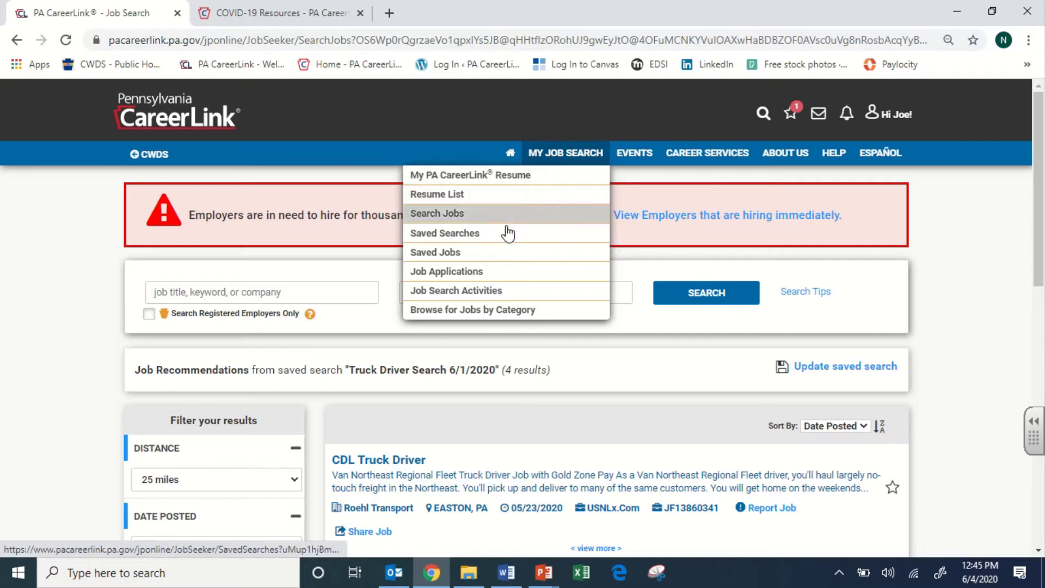
click(28, 367)
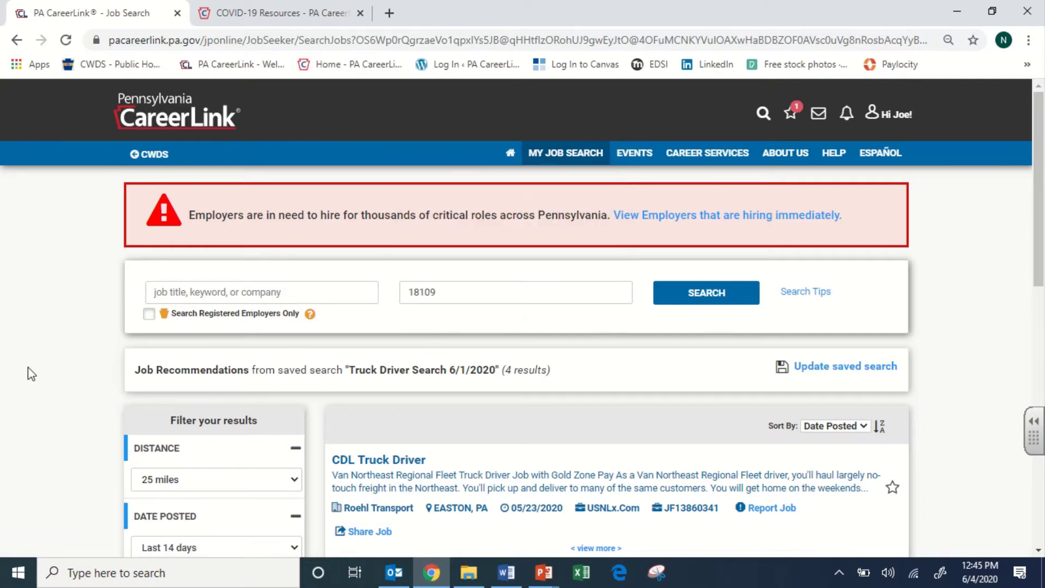
scroll(117, 296, down, 4)
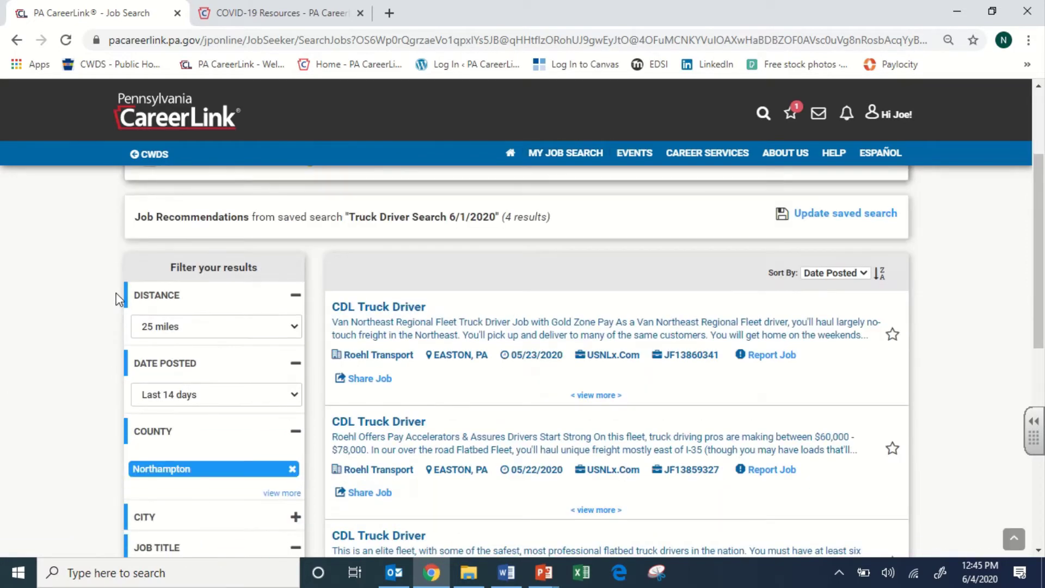
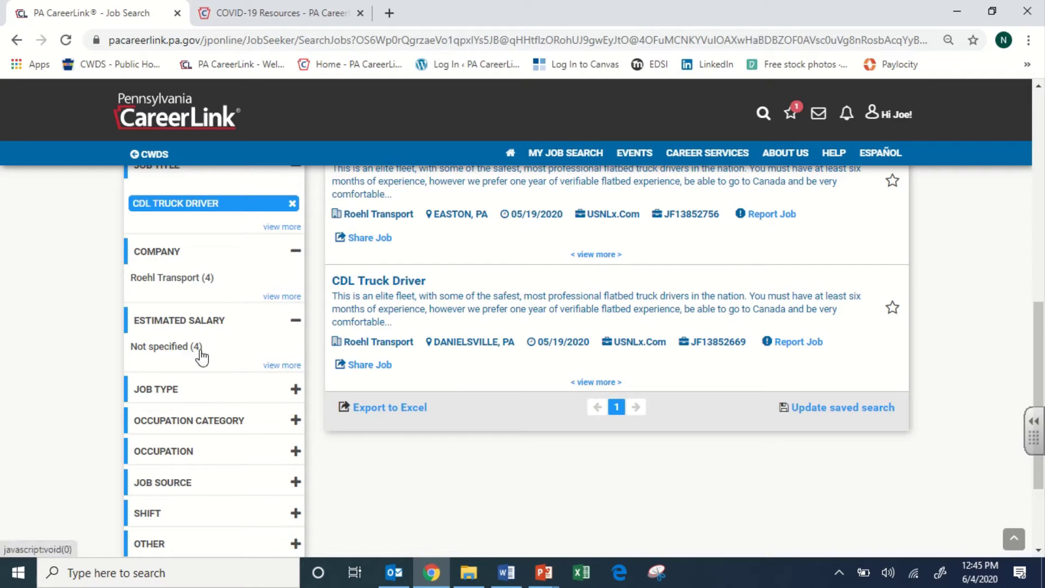
- Expand the Job Type and Occupation Category breakdowns in the filter panel
click(199, 397)
click(213, 459)
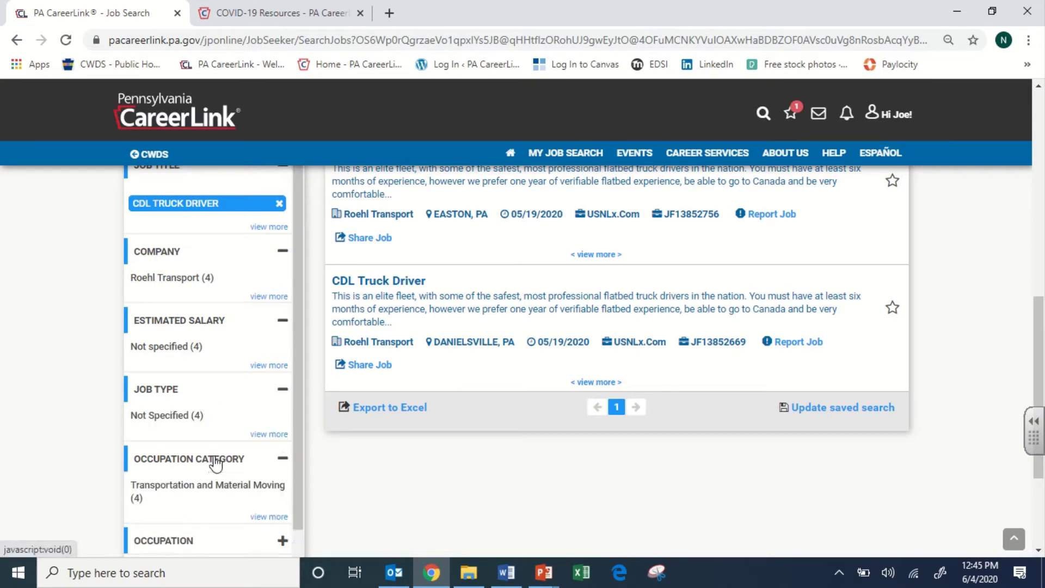
scroll(218, 444, up, 10)
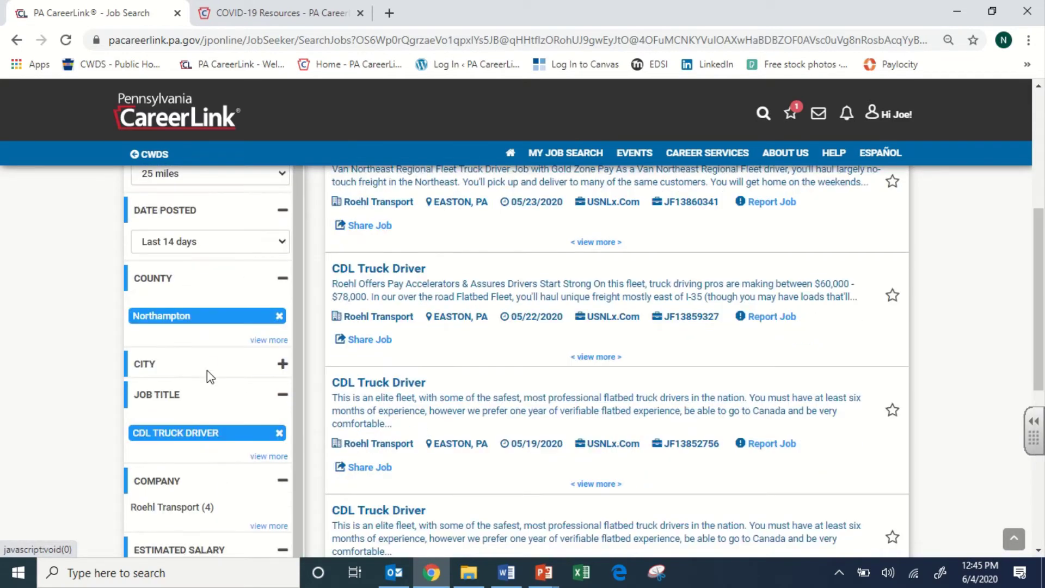
- Limit the truck driver results to jobs posted in the last 7 days within 10 miles
click(242, 405)
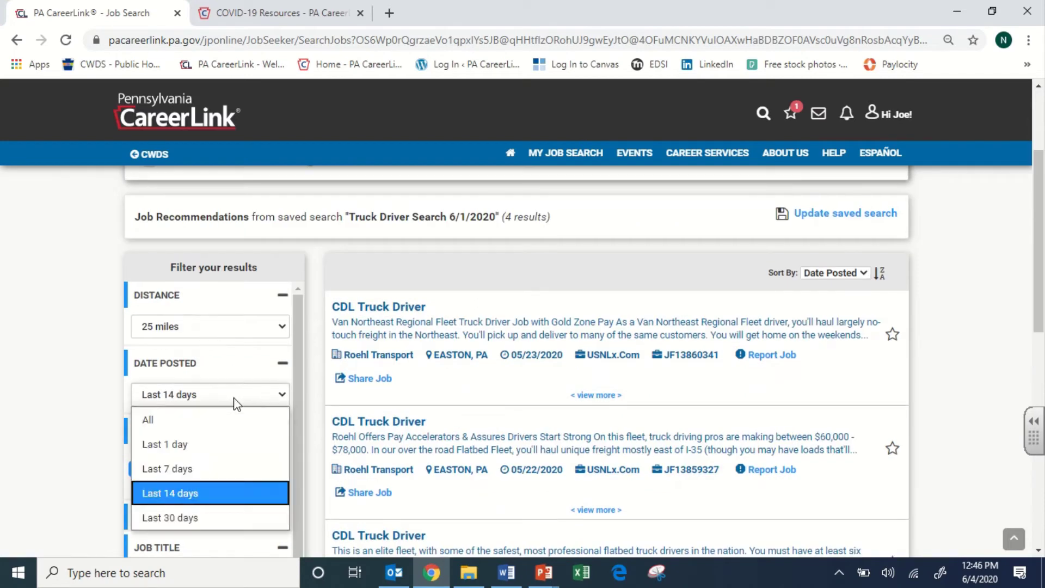
click(231, 465)
scroll(233, 375, down, 1)
click(233, 409)
click(233, 458)
scroll(233, 462, down, 4)
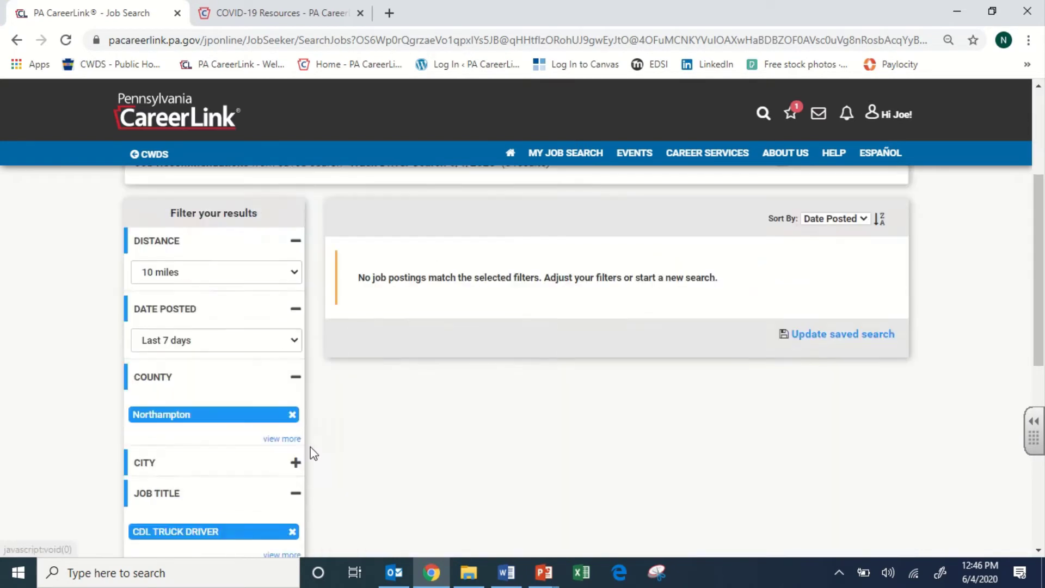
scroll(583, 349, up, 3)
scroll(454, 446, up, 1)
scroll(478, 445, down, 3)
scroll(478, 446, up, 3)
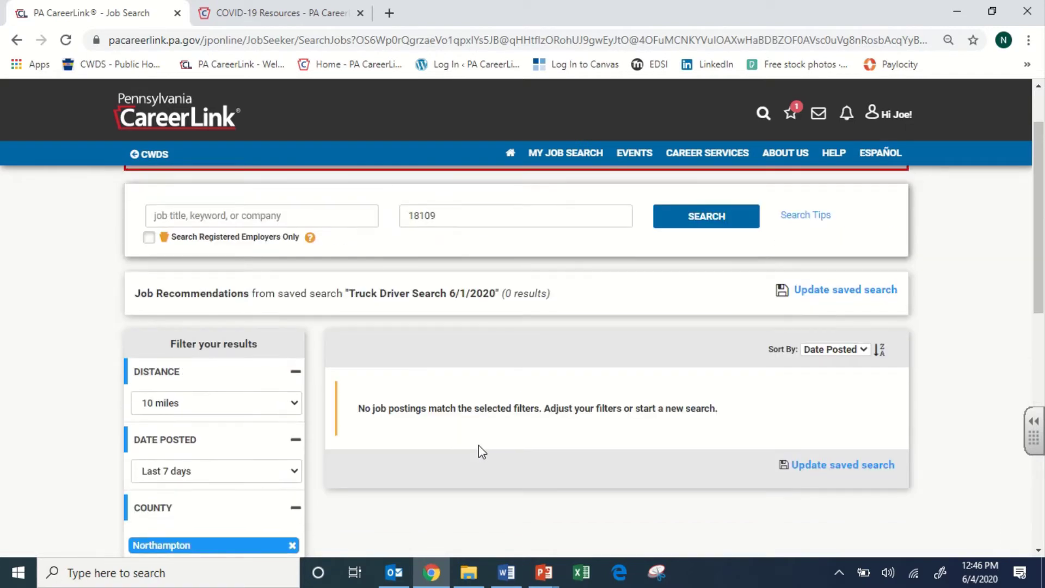
- Search for Nurse jobs near 18109
click(258, 217)
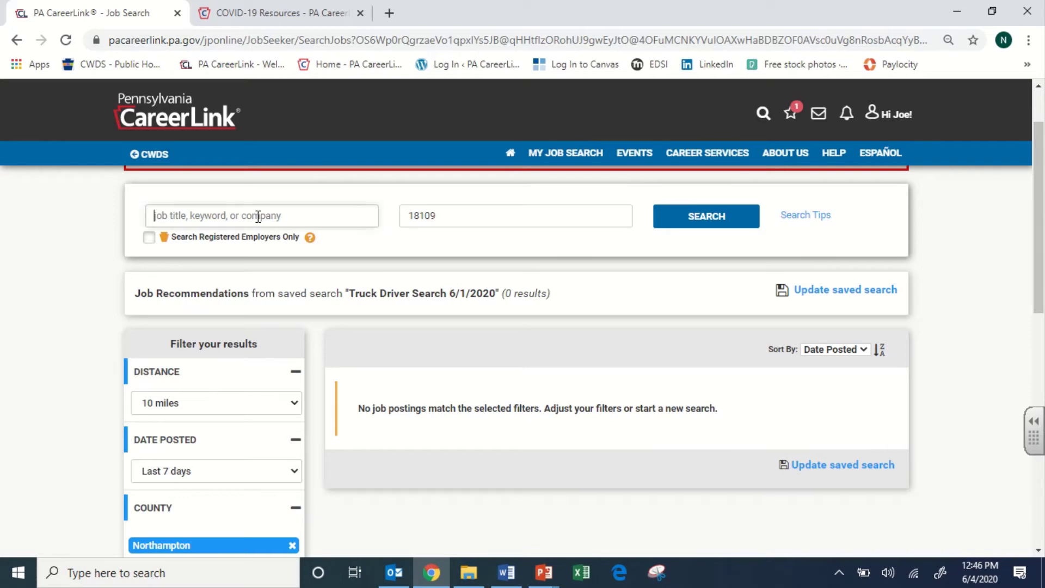
text(Nurse)
key(Tab)
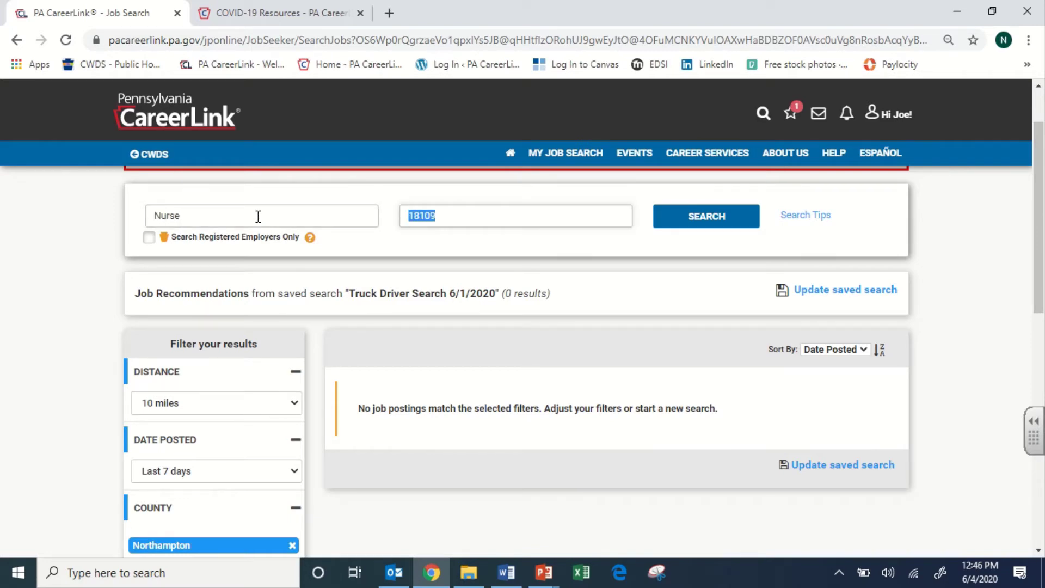
click(749, 226)
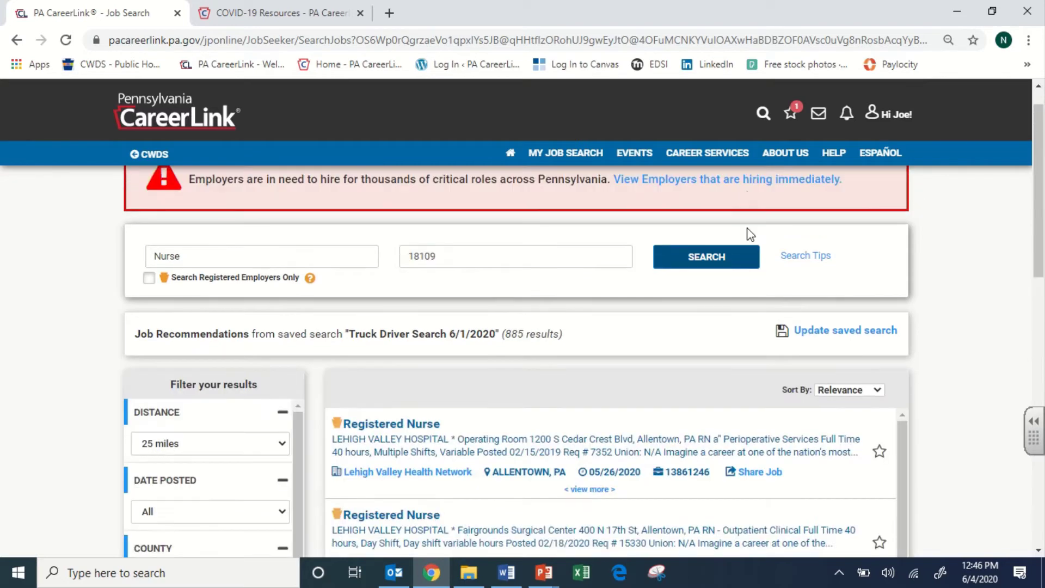
scroll(744, 240, down, 2)
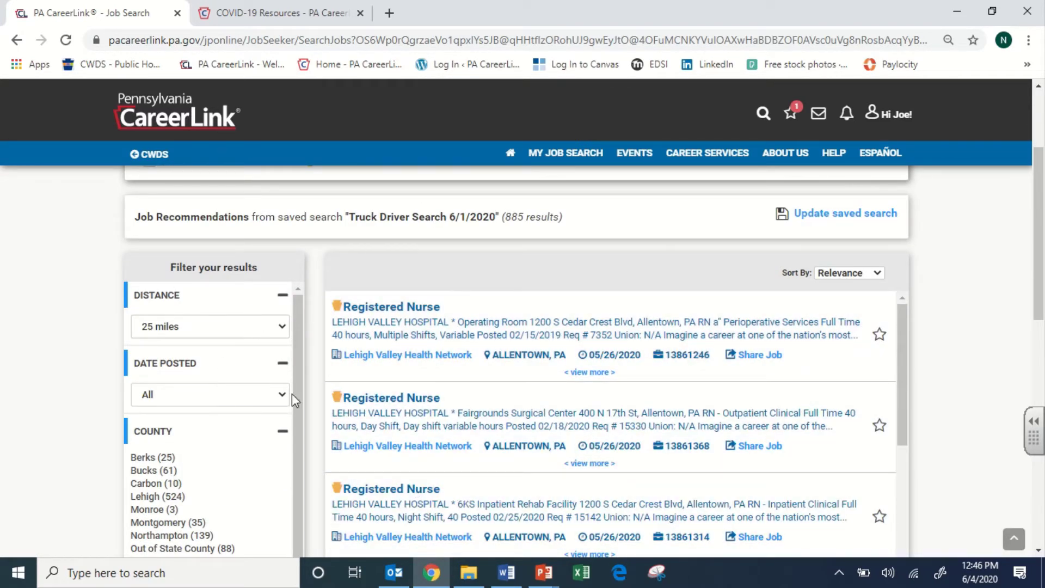
scroll(256, 434, down, 3)
scroll(261, 430, up, 3)
- Filter the nurse results to the last 7 days and Northampton county
click(207, 391)
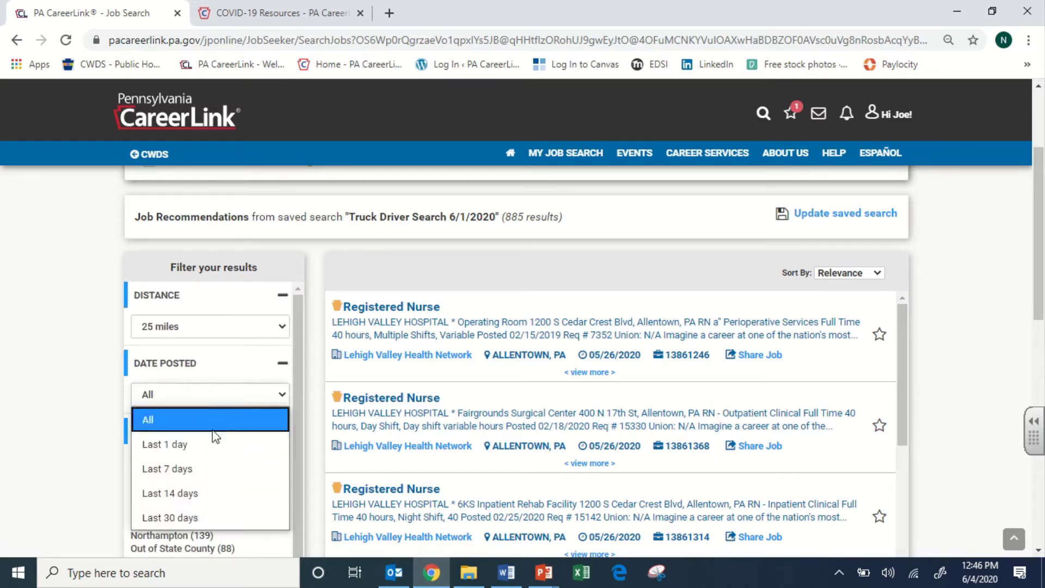
click(219, 467)
scroll(227, 419, down, 4)
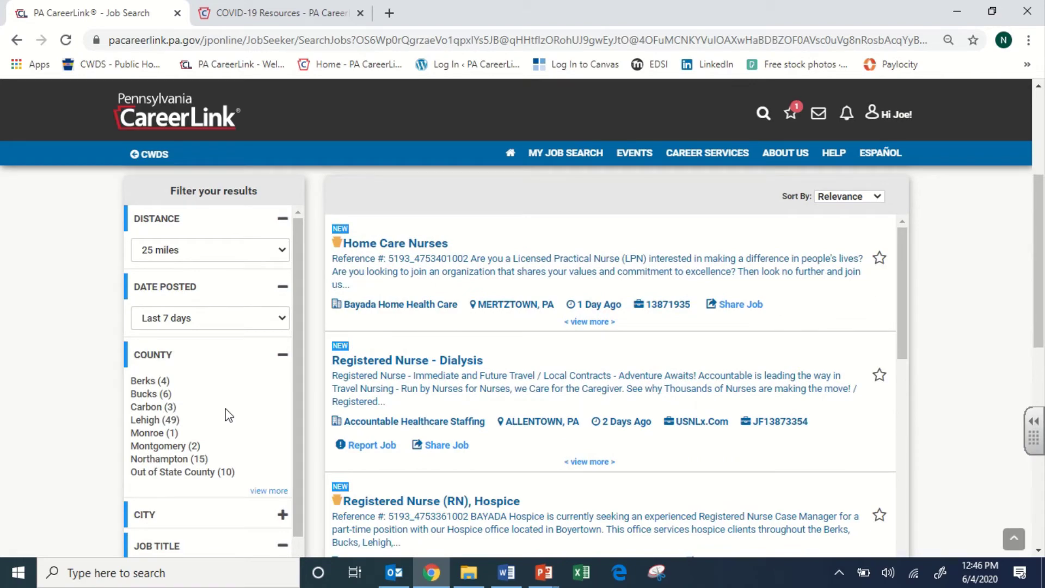
scroll(227, 419, down, 3)
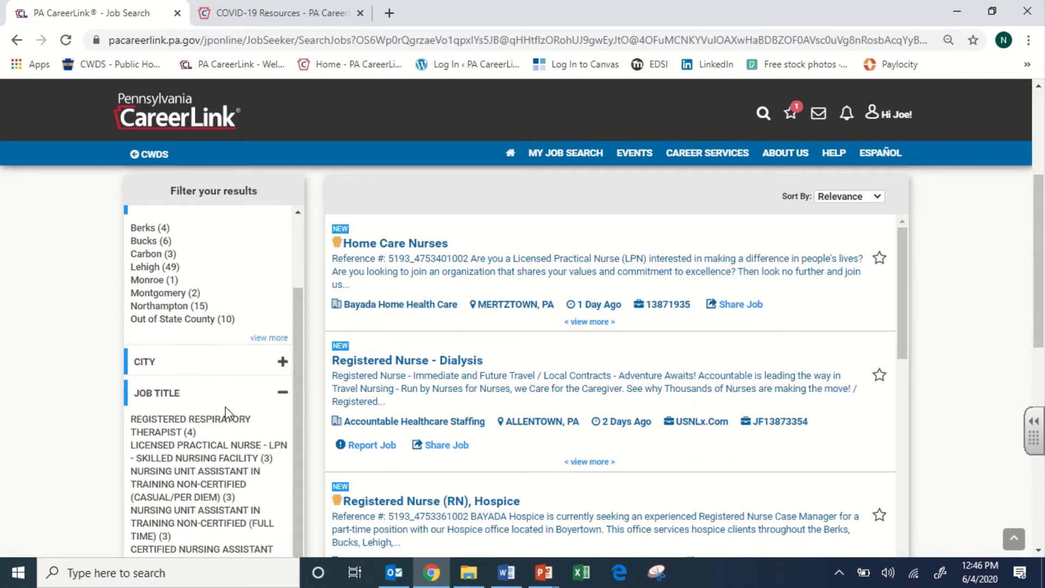
click(166, 307)
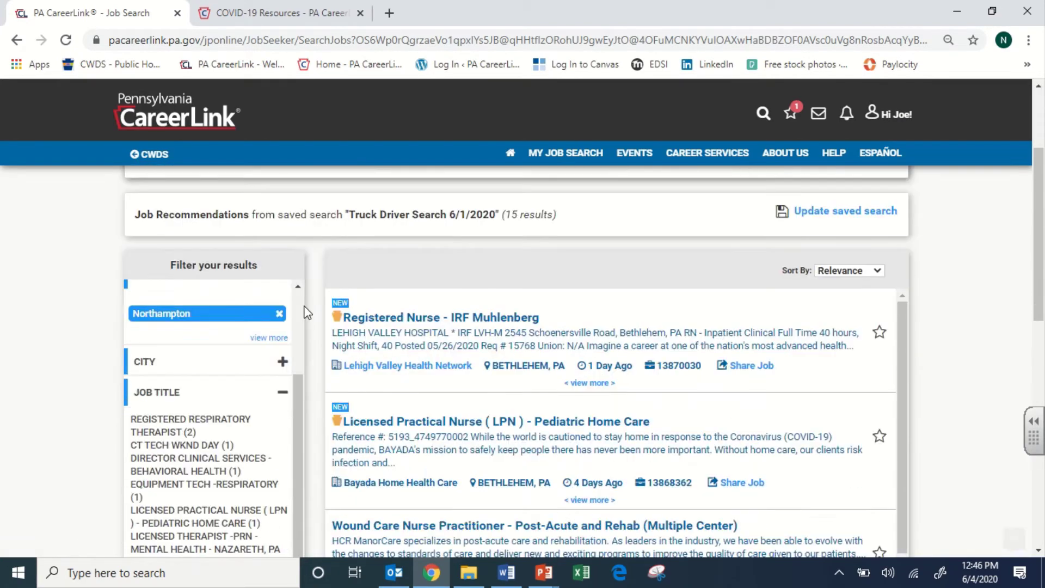
scroll(307, 313, down, 5)
scroll(260, 324, down, 3)
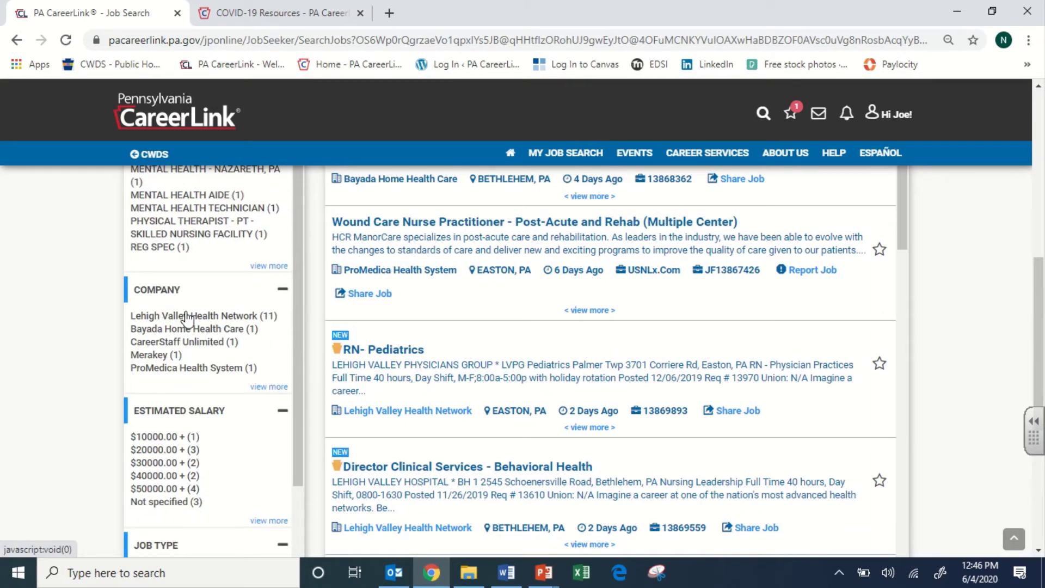
- Narrow the results to full-time Lehigh Valley Health Network jobs
click(187, 317)
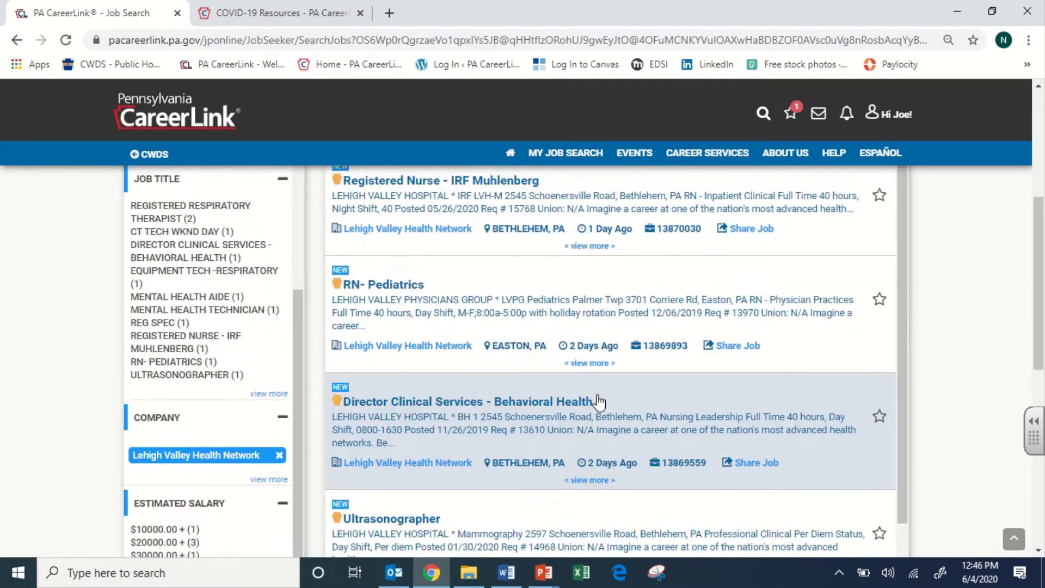
scroll(597, 394, down, 2)
scroll(545, 403, down, 3)
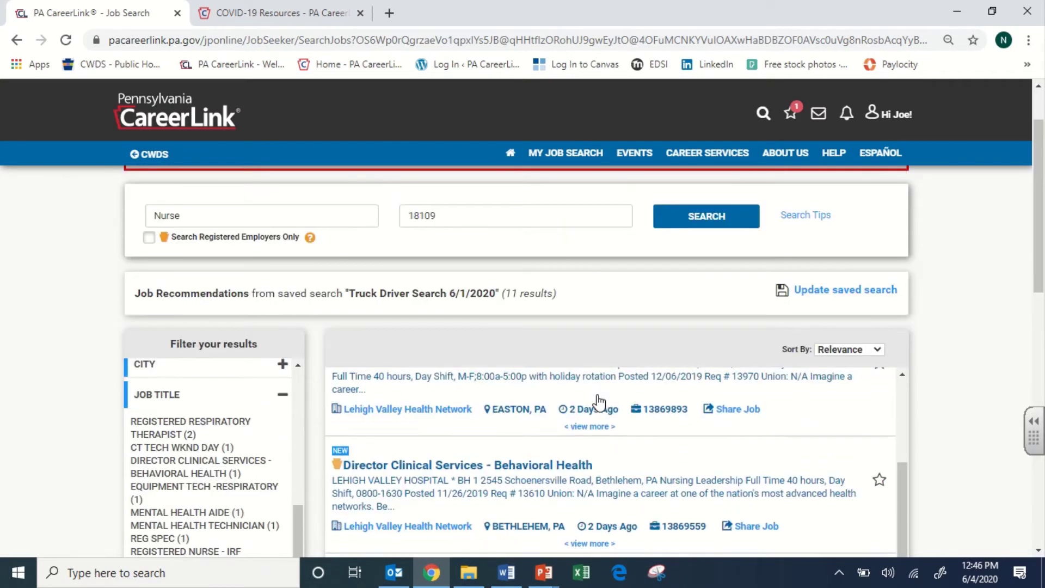
scroll(598, 400, up, 3)
scroll(975, 376, down, 4)
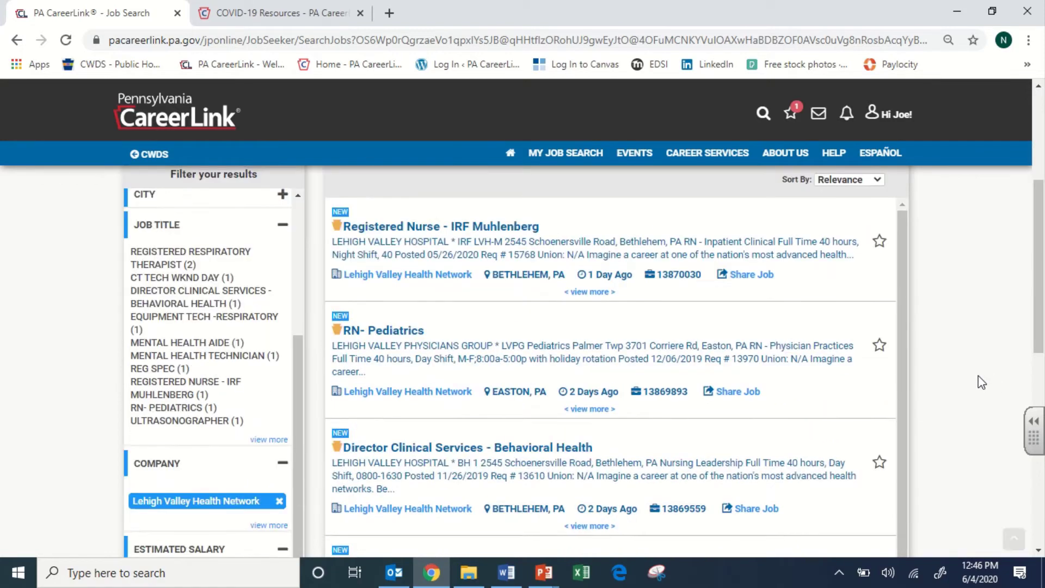
scroll(939, 375, down, 4)
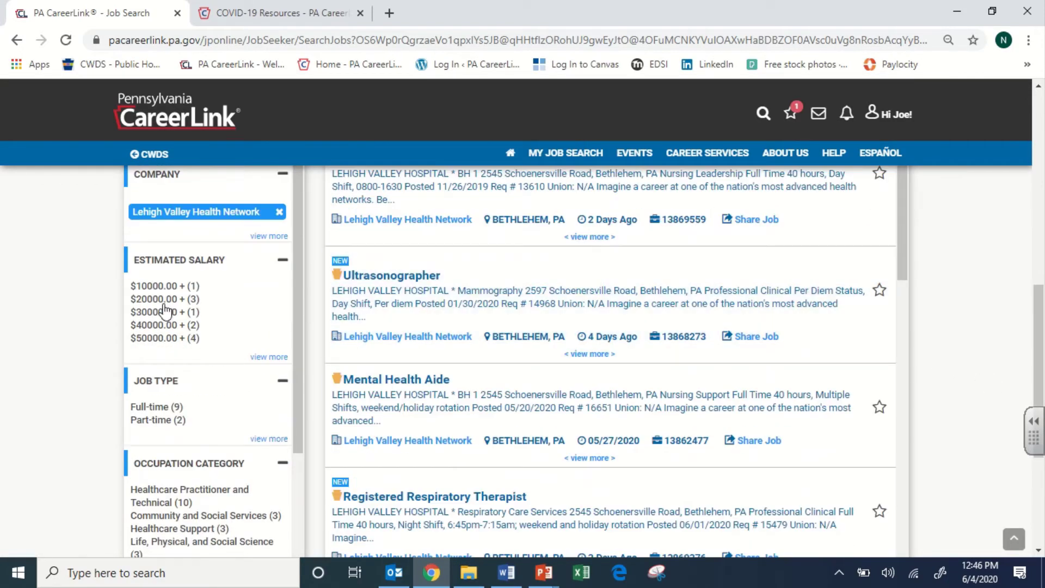
click(164, 409)
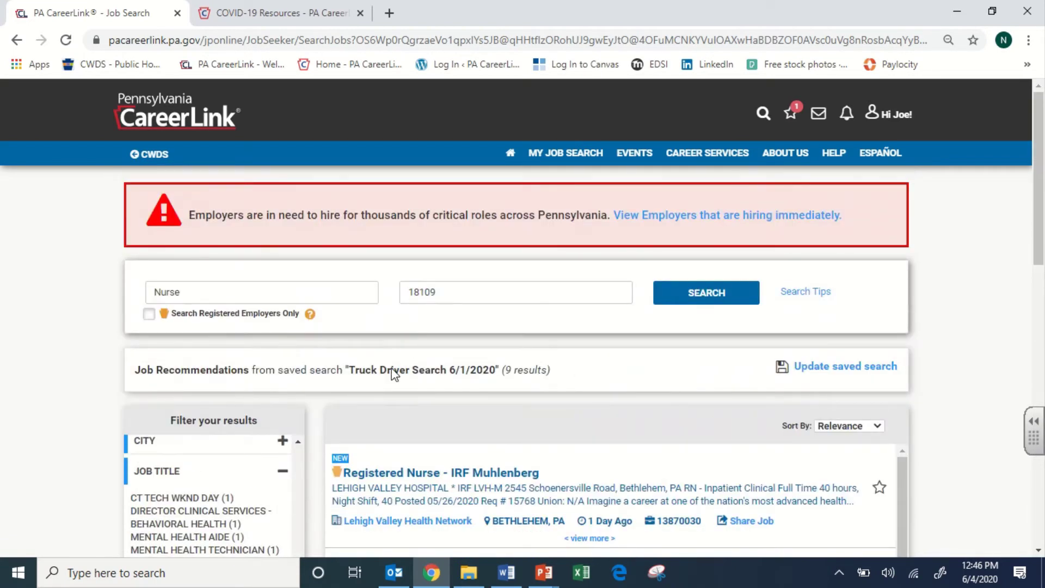
scroll(394, 375, down, 1)
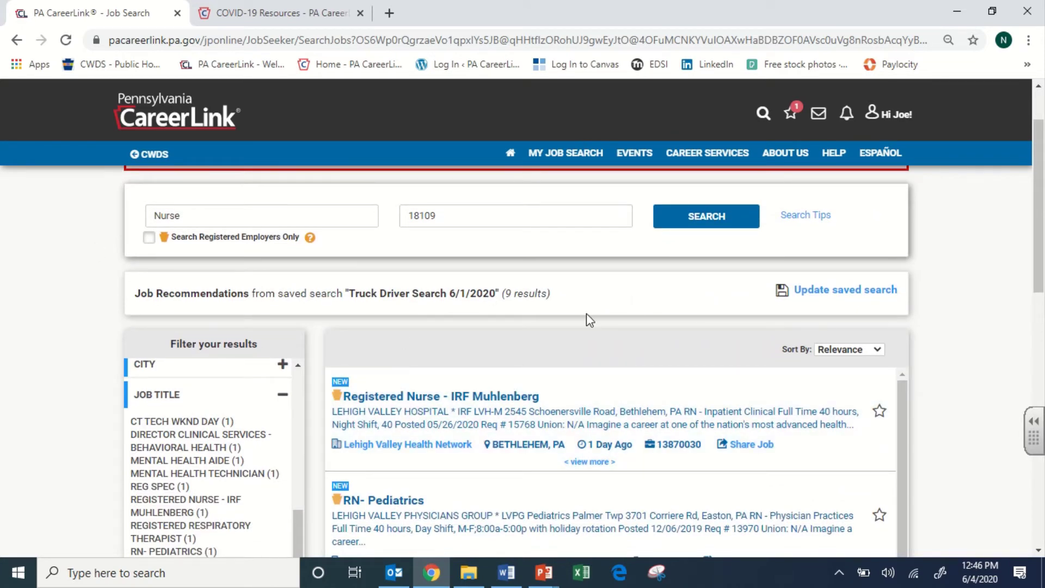
- Rename the saved search to 'Nurse Search 6/4/2020', save it, and dismiss the confirmation
click(840, 296)
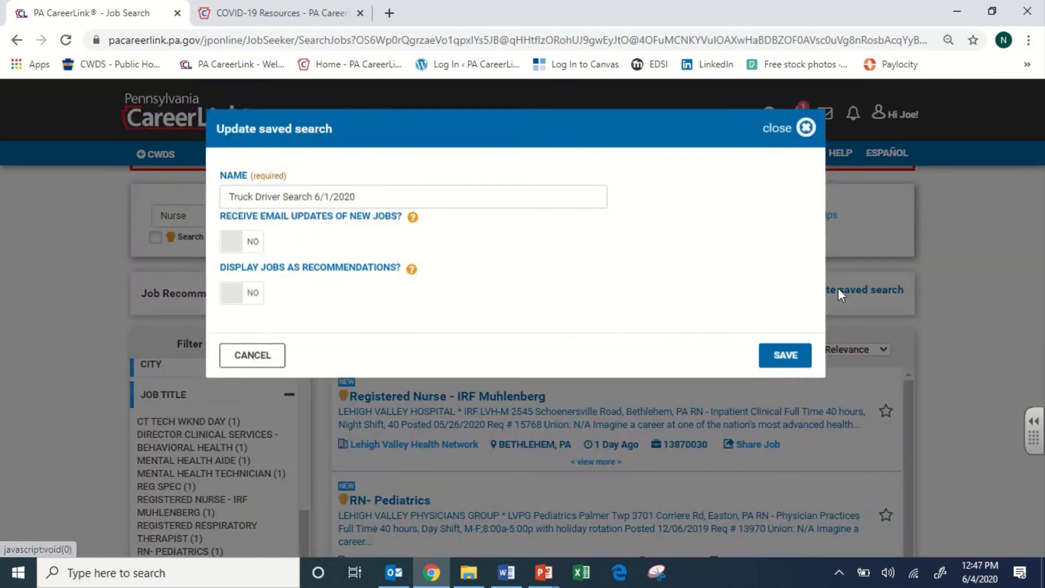
drag(361, 217, 122, 213)
triple_click(407, 223)
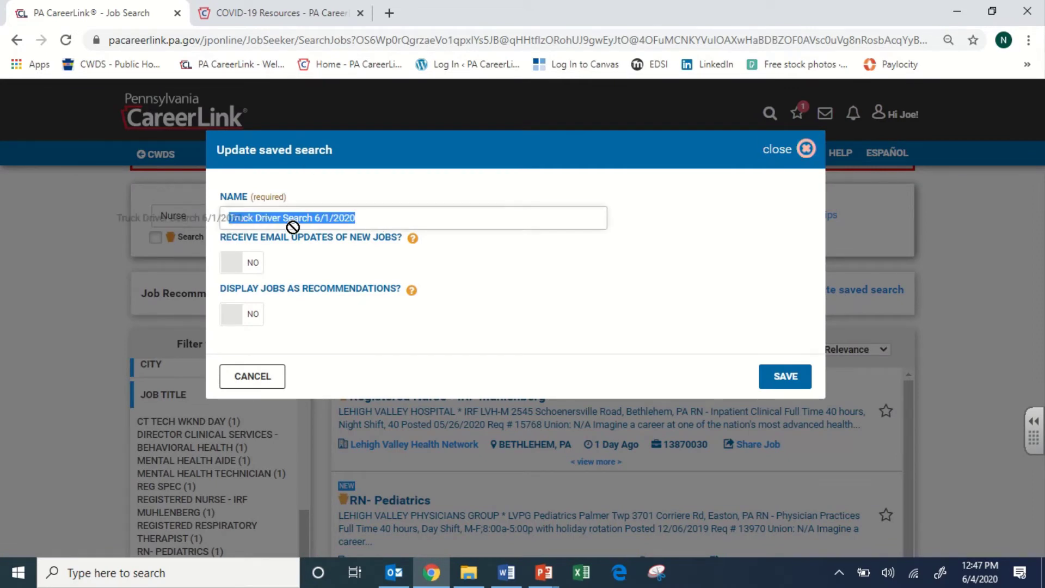
text(Nurse Search 6/)
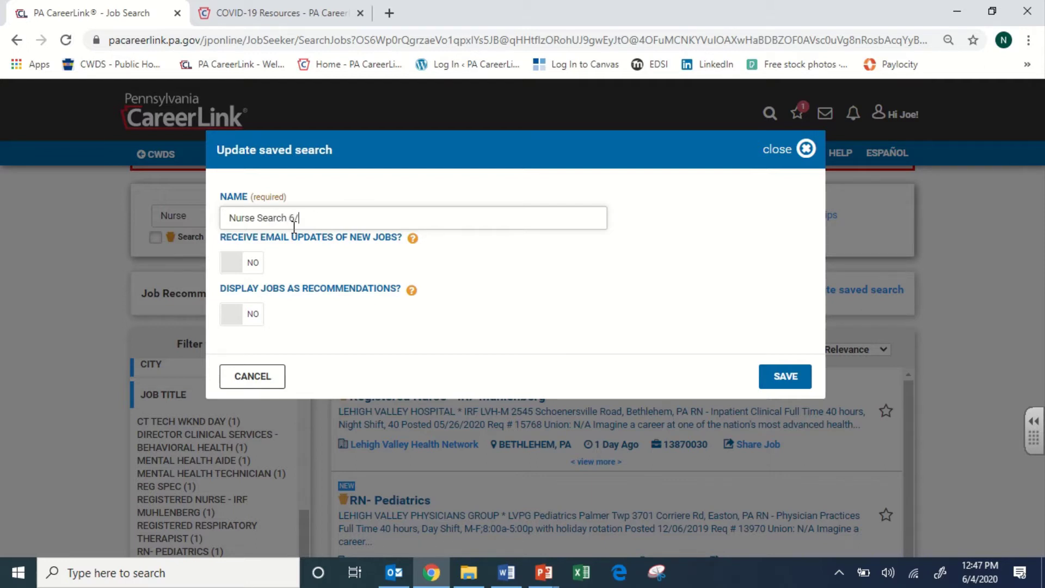
text(4/202)
click(805, 379)
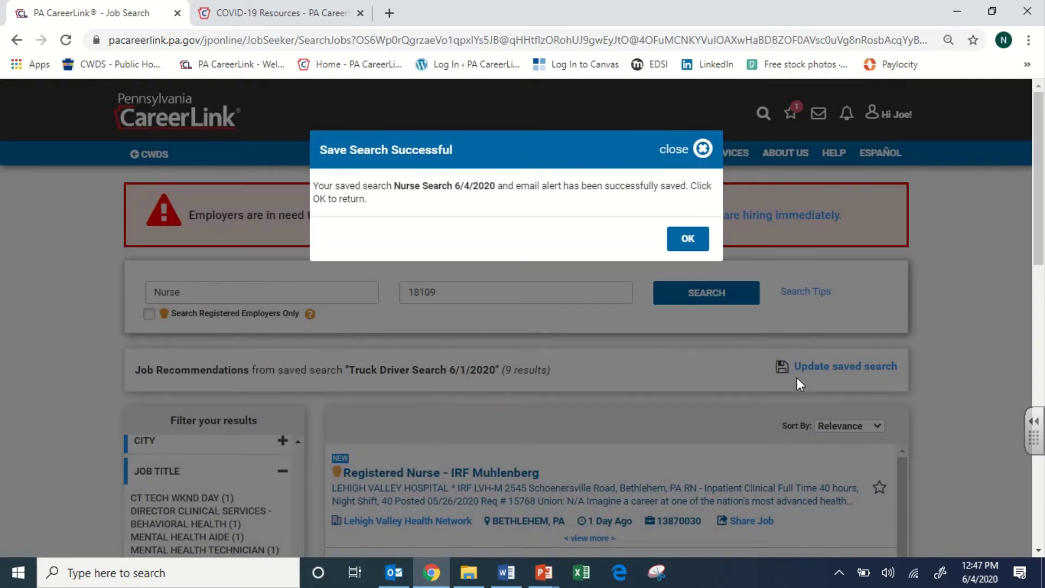
click(680, 247)
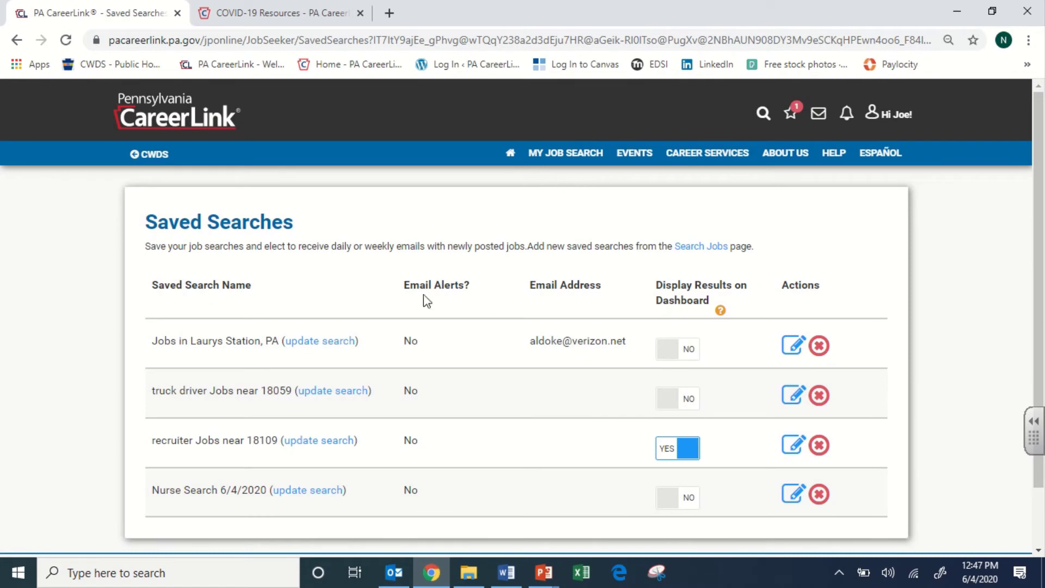
- Rerun the Nurse Search 6/4/2020 entry from the Saved Searches list
scroll(254, 256, down, 1)
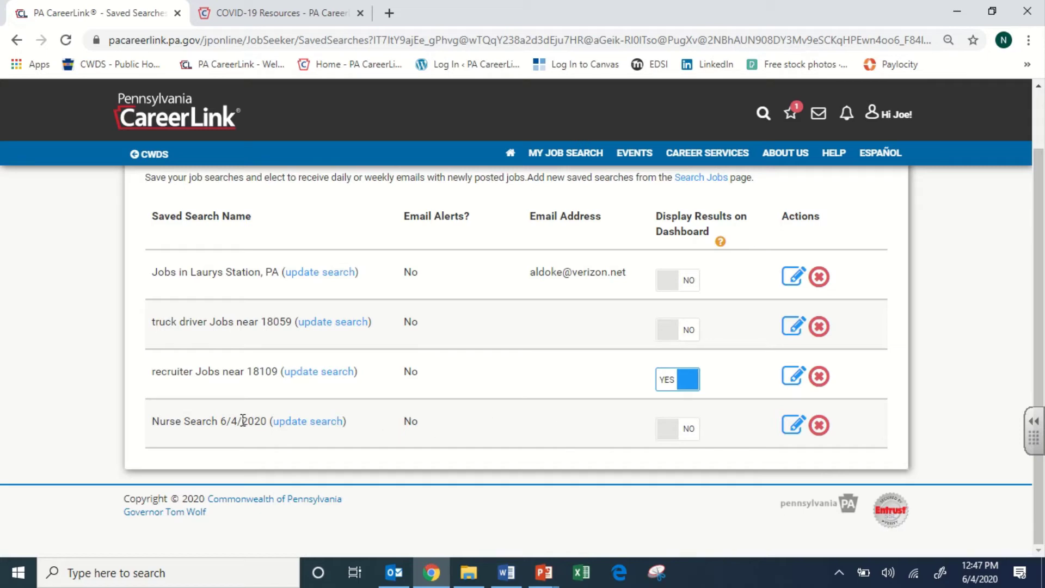
click(318, 424)
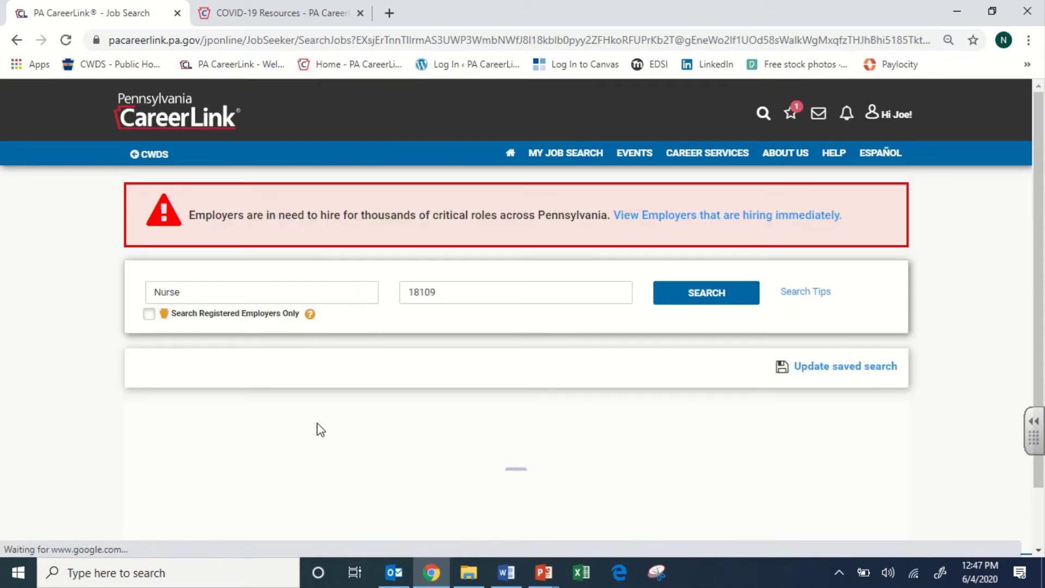
- Check the reopened search's Northampton, Lehigh Valley Health Network and Full-time filters and 9 results, then open My Job Search
scroll(326, 428, down, 10)
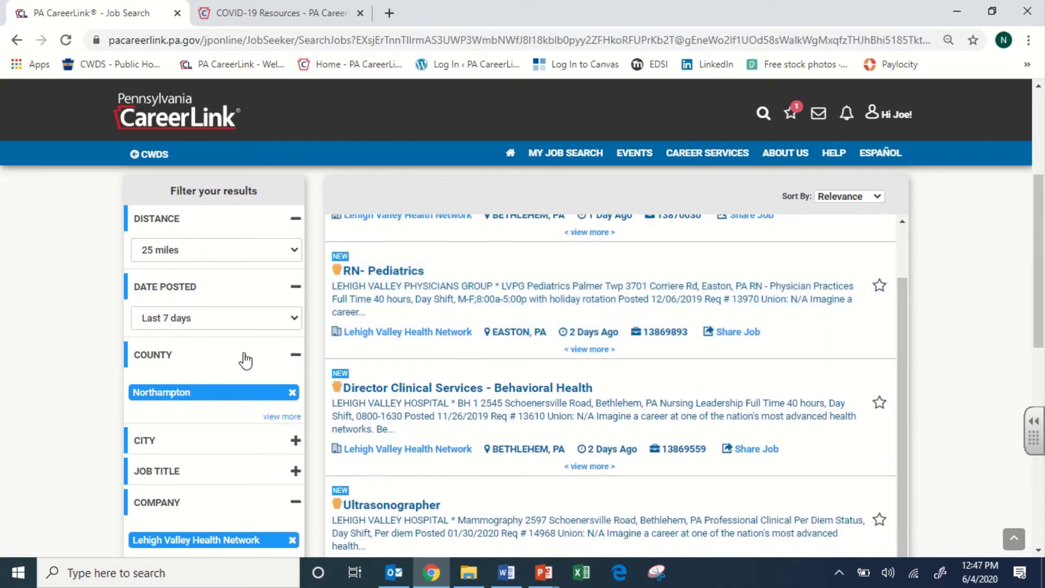
scroll(226, 321, down, 5)
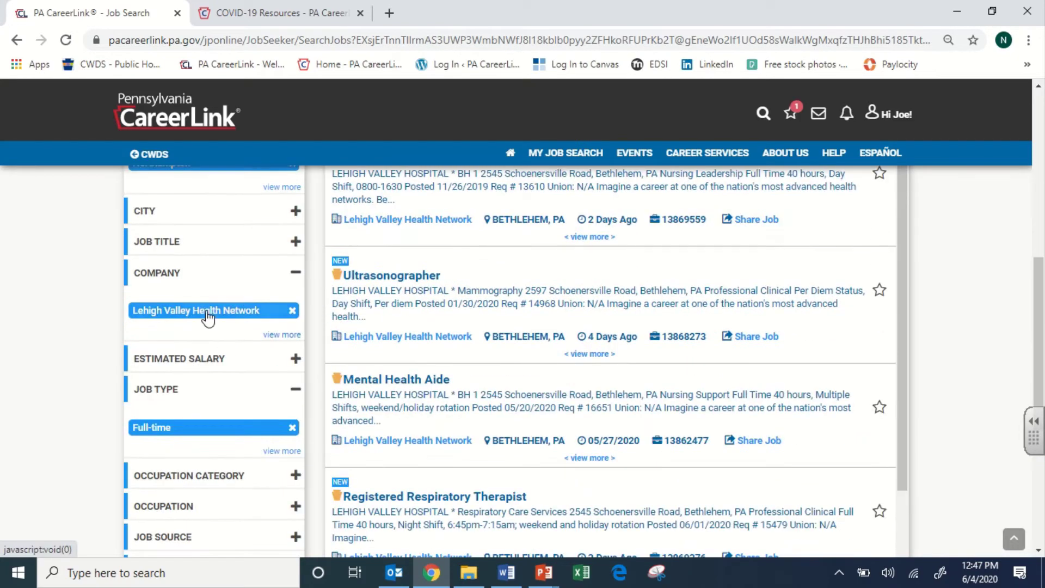
scroll(208, 316, down, 3)
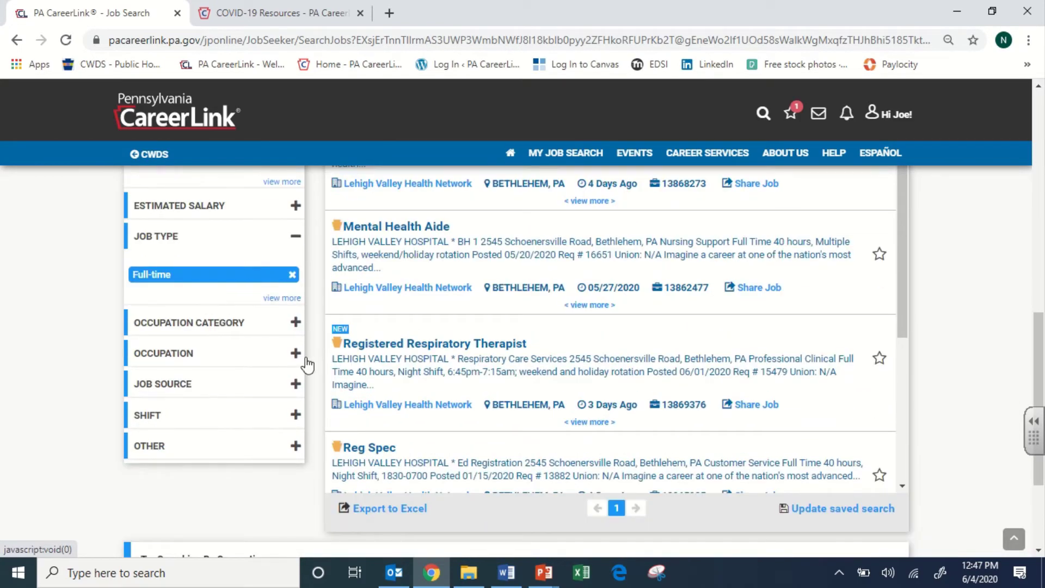
scroll(422, 371, up, 2)
scroll(422, 372, up, 10)
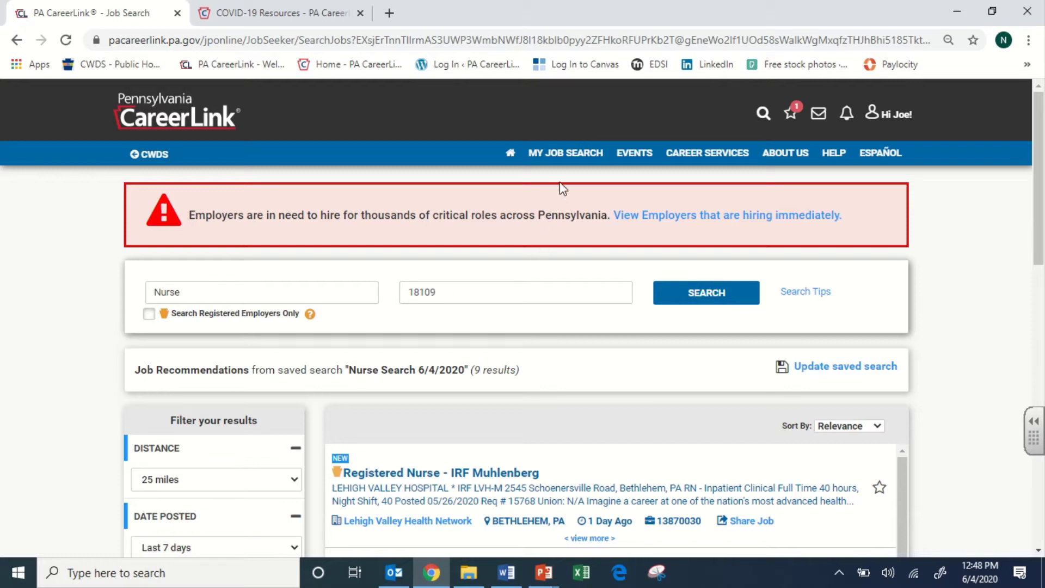
click(566, 154)
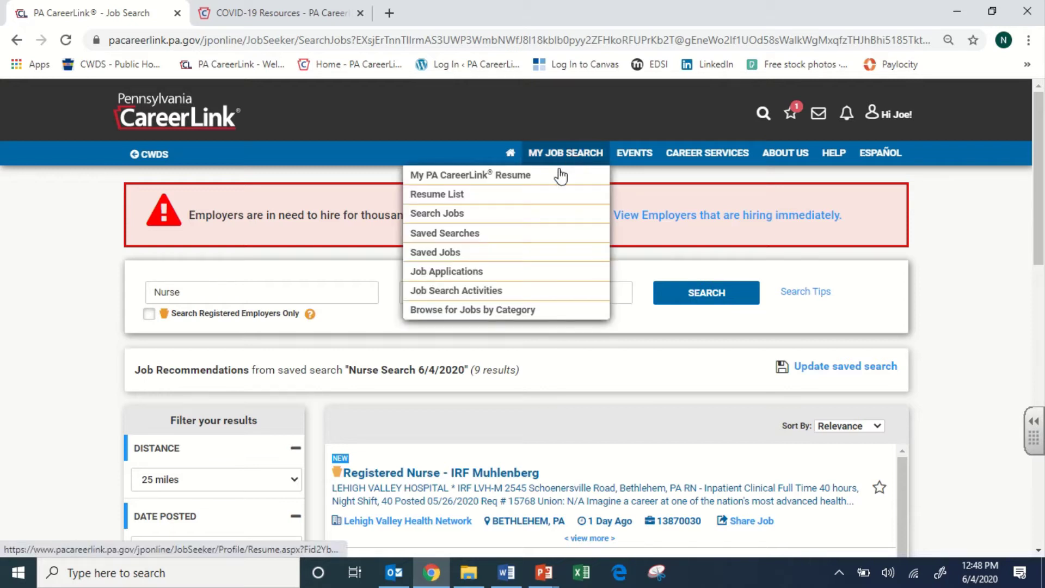
- Review the My PA CareerLink Resume, then go to the My Resumes list
click(560, 182)
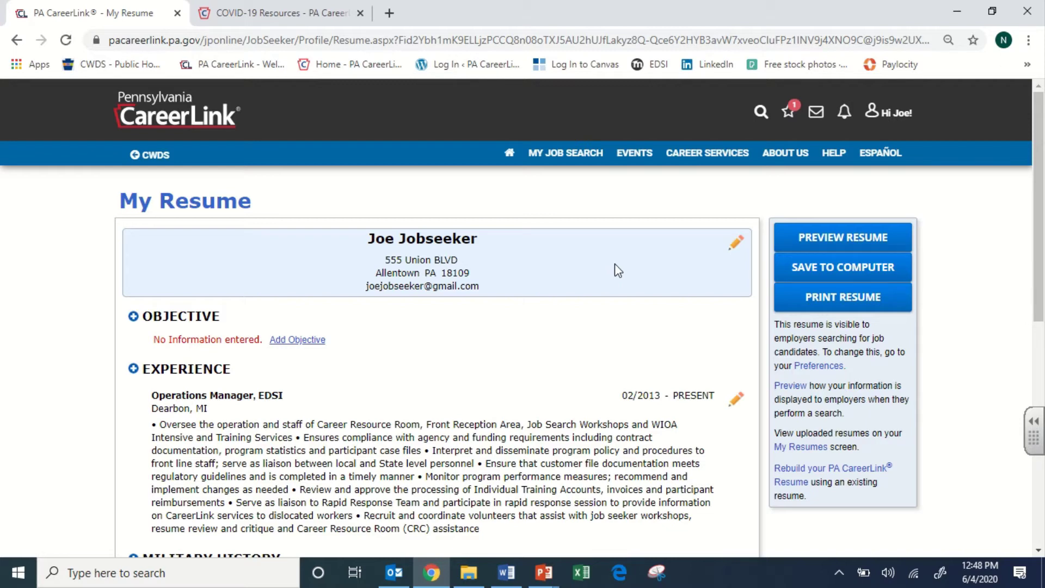
scroll(617, 271, down, 3)
scroll(537, 380, down, 2)
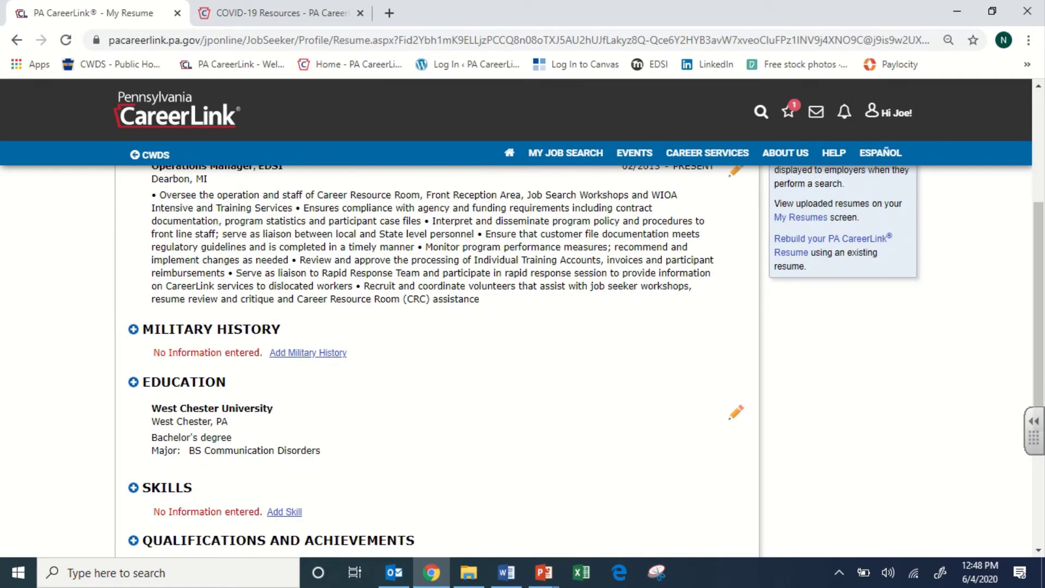
scroll(537, 380, up, 5)
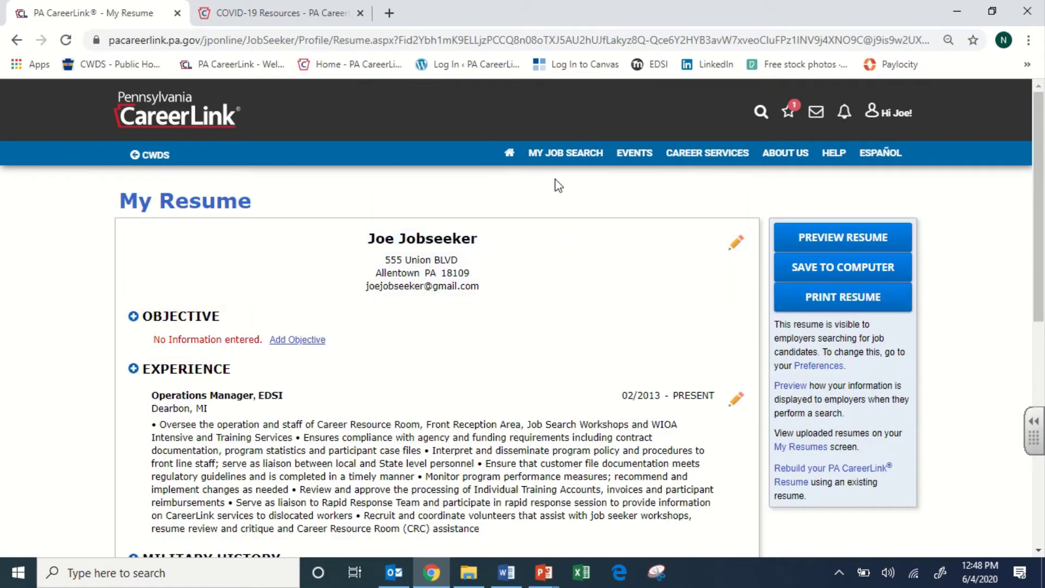
mouse_move(561, 163)
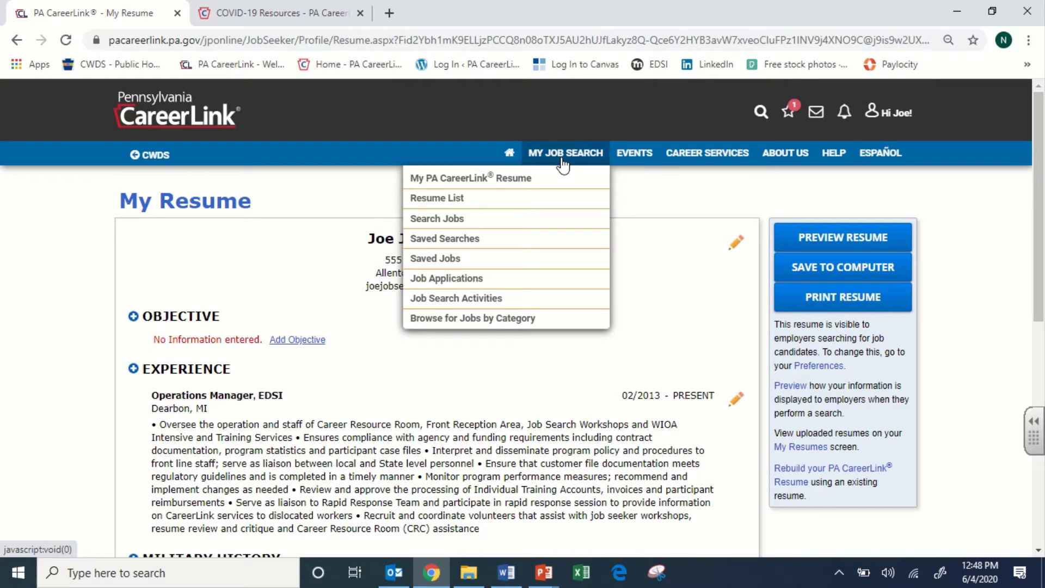
click(561, 206)
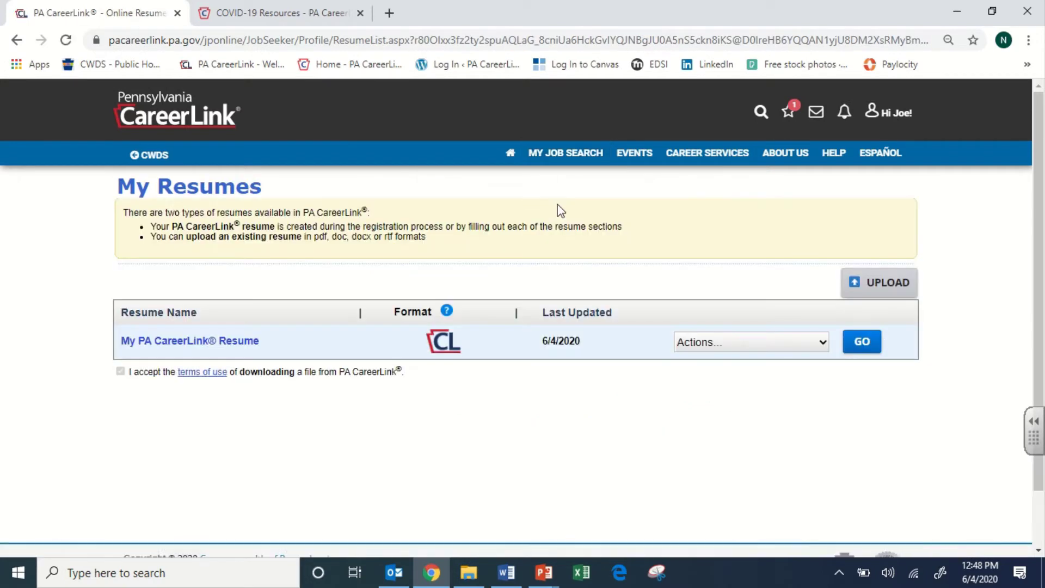
- Peek at the Events menu, close it, and bring up the My Job Search menu
scroll(588, 305, down, 2)
scroll(581, 362, up, 2)
click(634, 153)
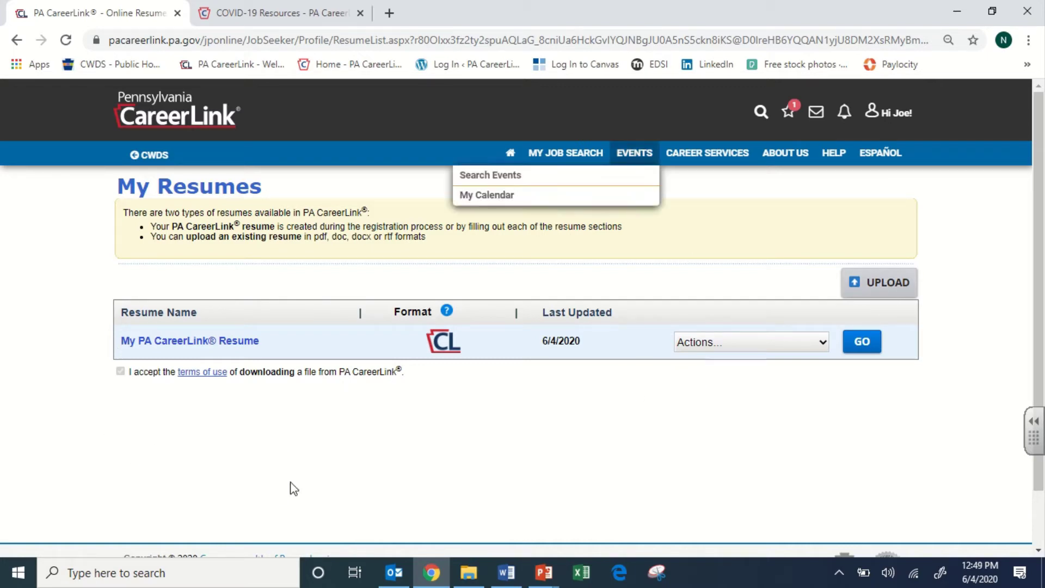
click(365, 276)
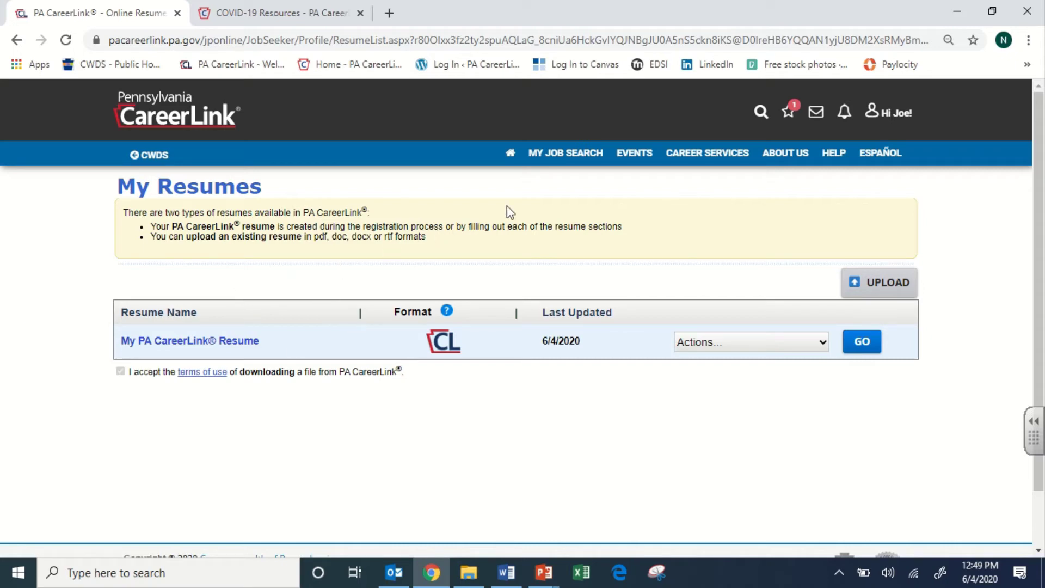
click(568, 164)
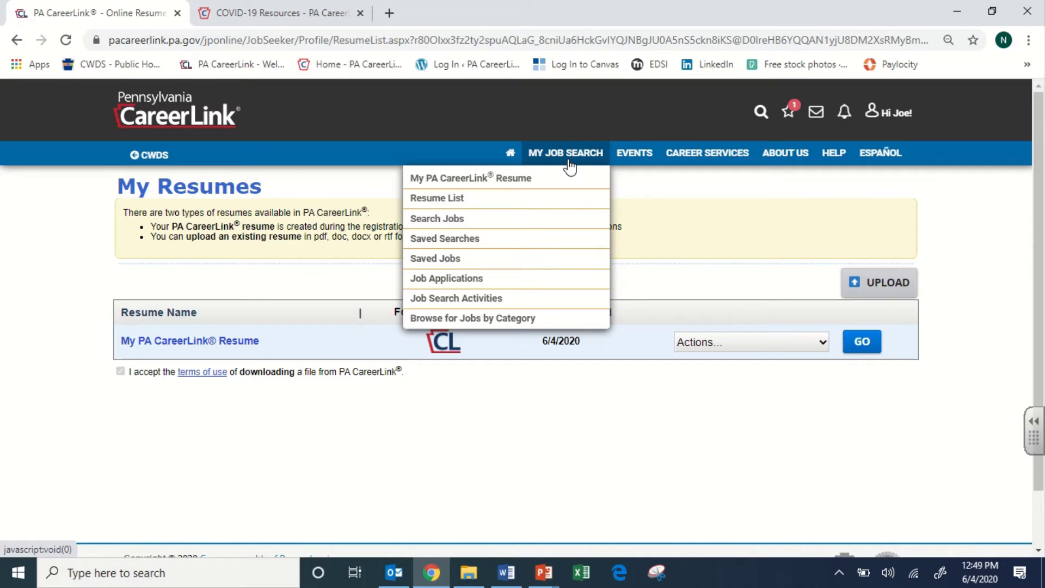
- Browse Search Jobs results within 25 miles of 18109 and open the Registered Nurse (RN), Hospice posting
click(562, 229)
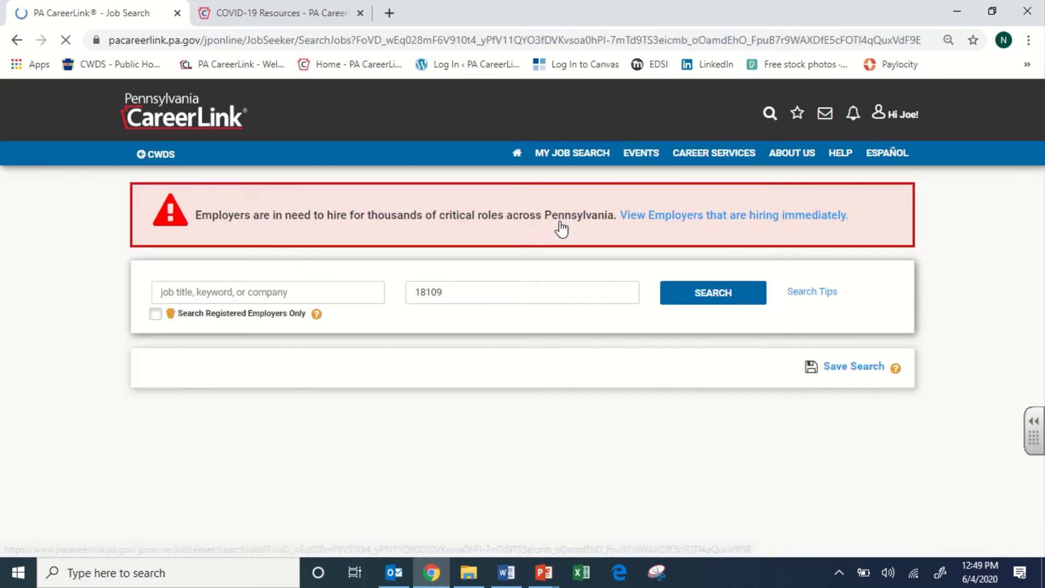
scroll(561, 308, down, 1)
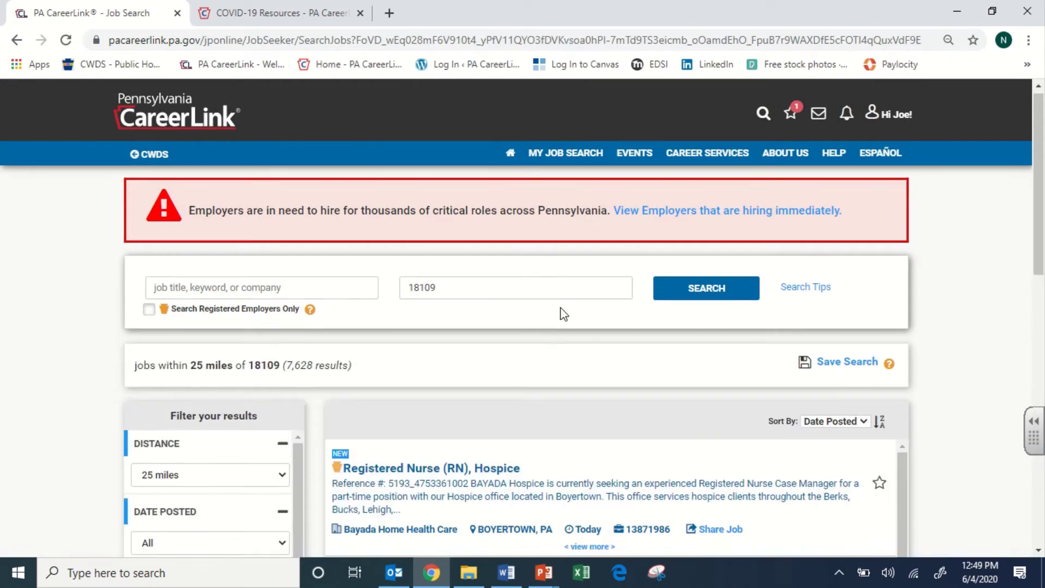
scroll(564, 315, down, 3)
scroll(564, 315, down, 4)
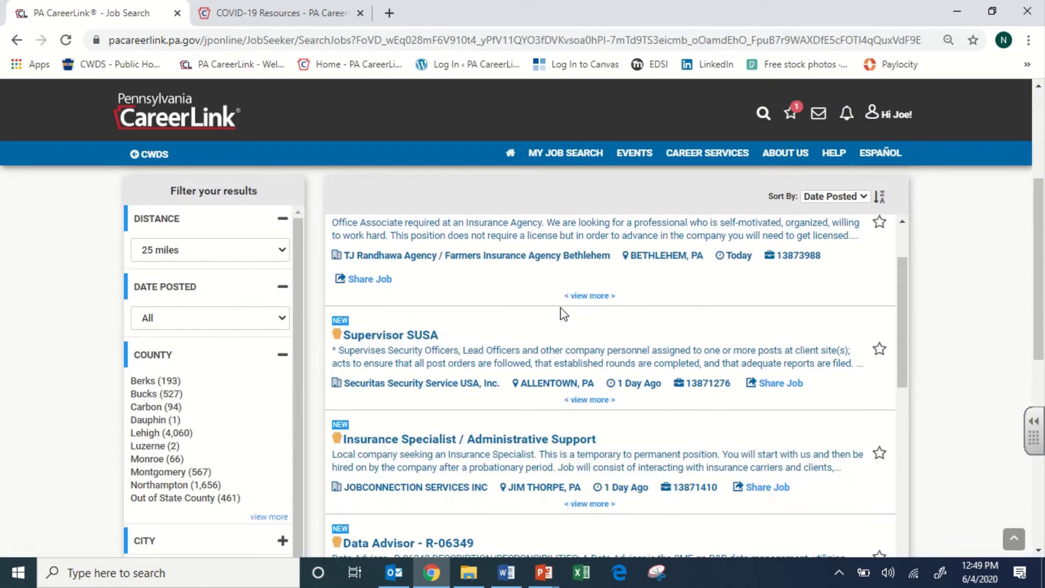
scroll(562, 315, down, 4)
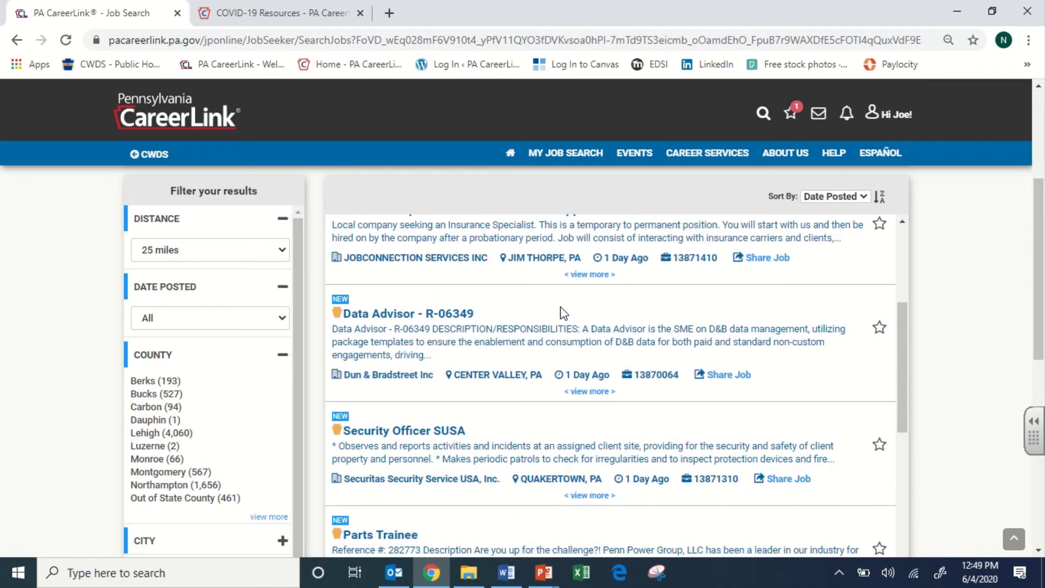
scroll(562, 314, up, 8)
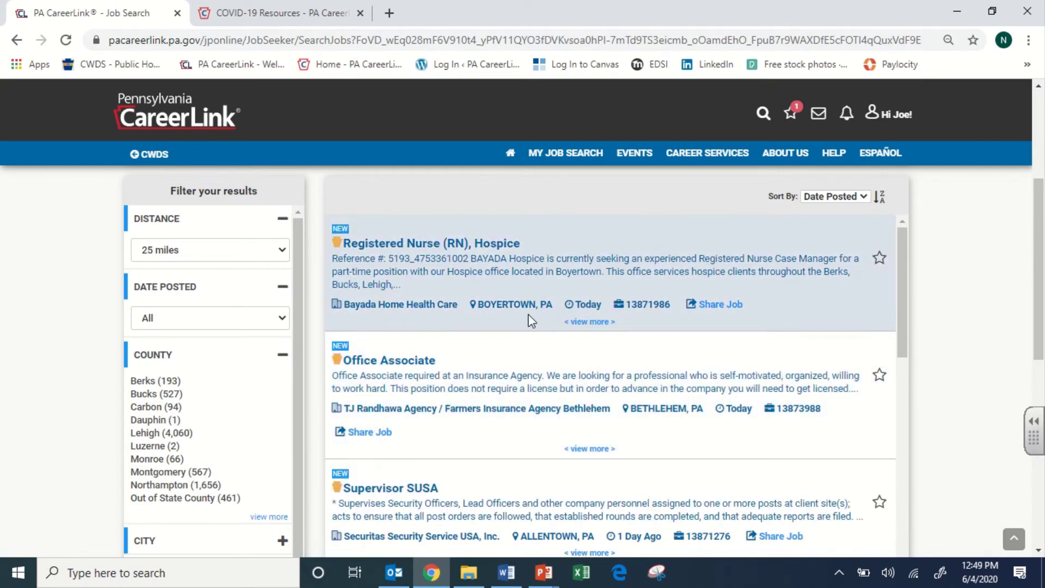
click(440, 321)
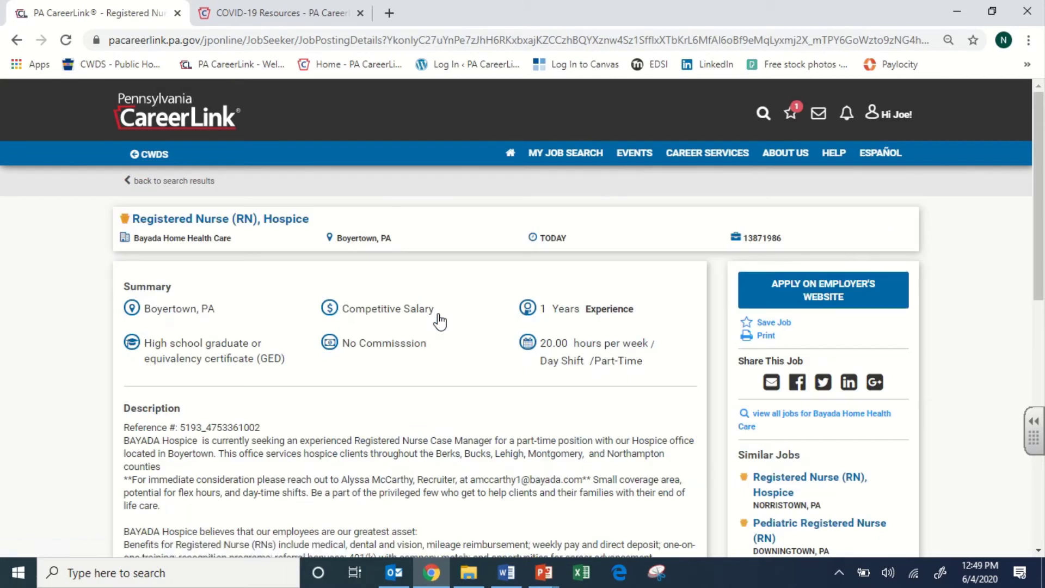
- Save the Registered Nurse (RN), Hospice job, toggling it off and on, then return to Search Jobs
click(766, 326)
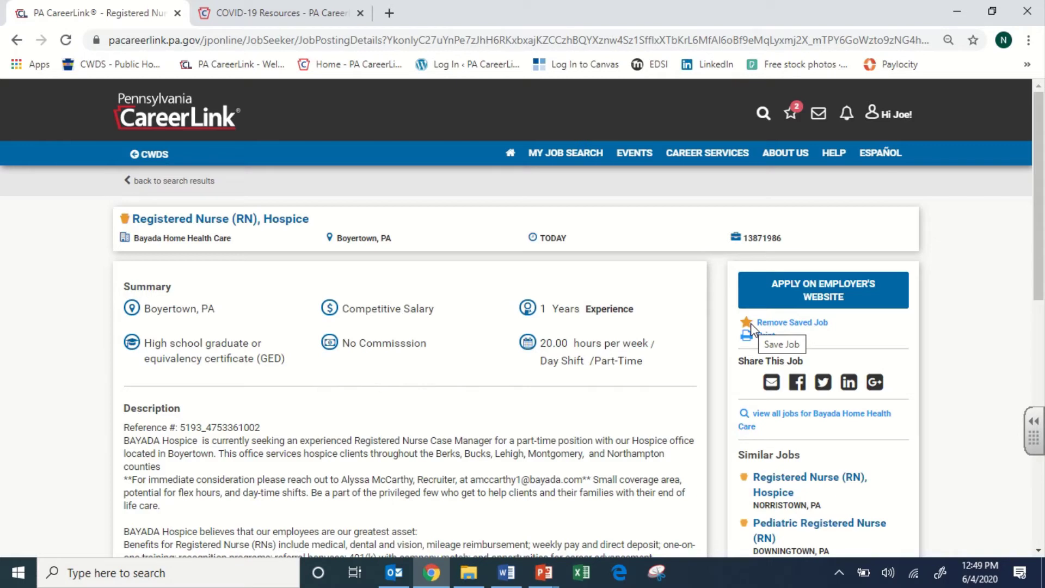
mouse_move(791, 116)
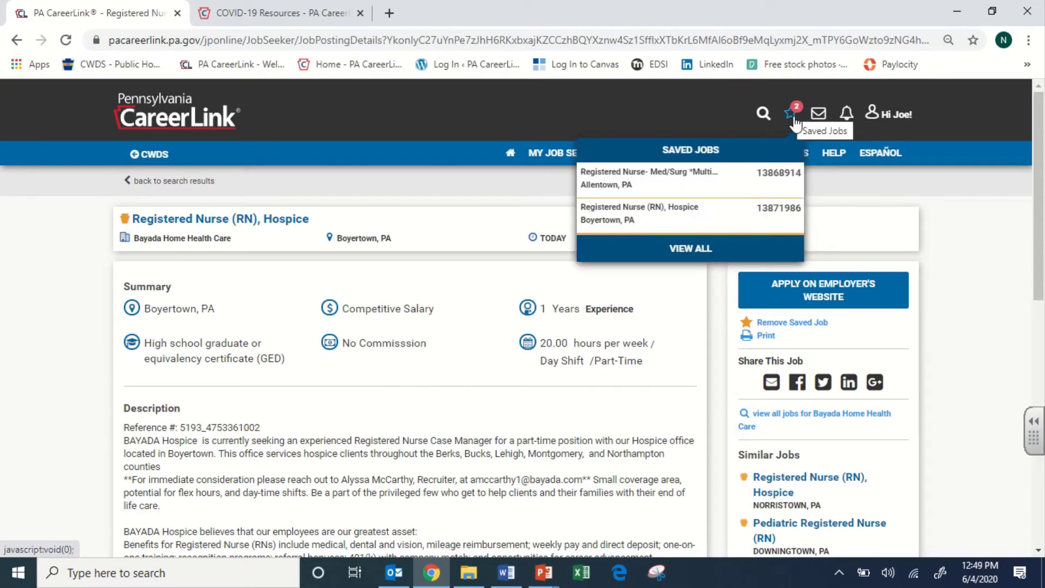
click(768, 325)
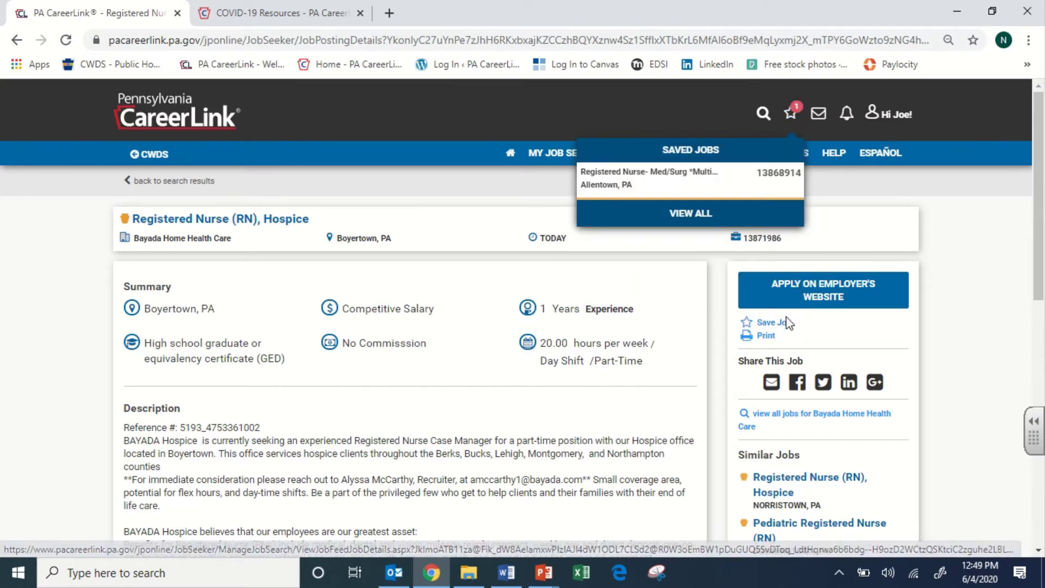
click(774, 324)
mouse_move(795, 116)
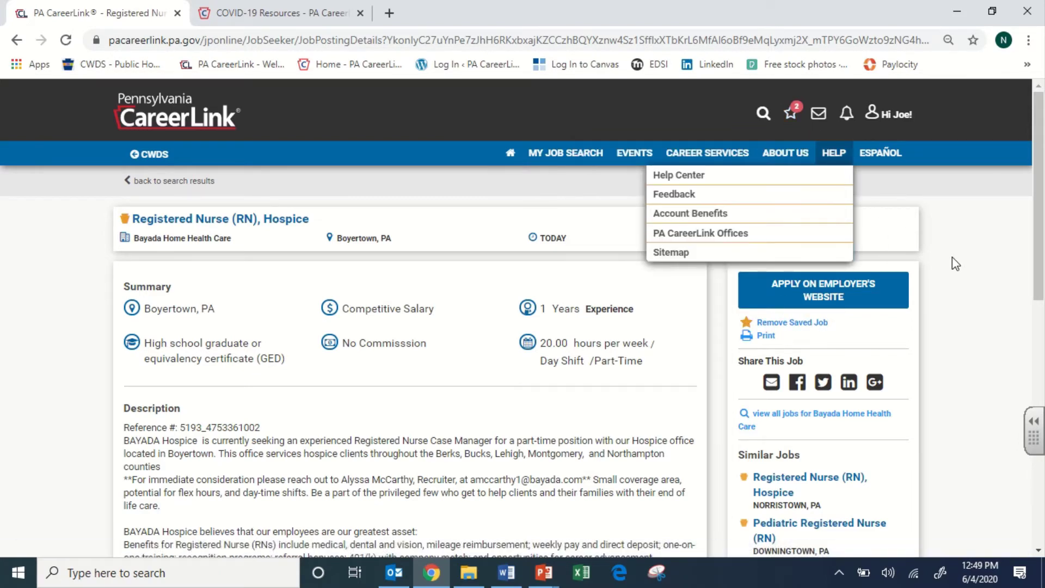
mouse_move(573, 159)
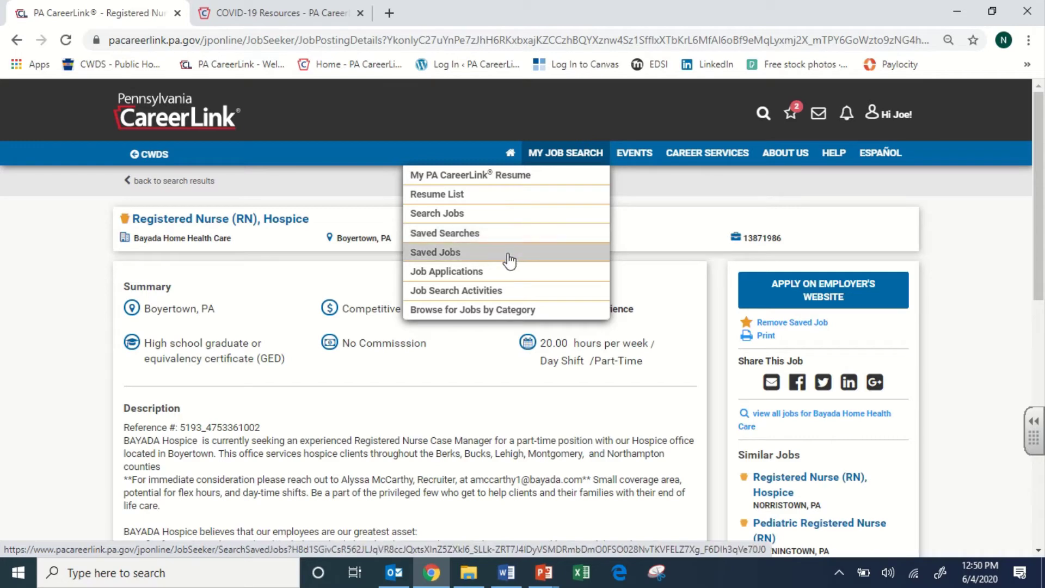
click(497, 216)
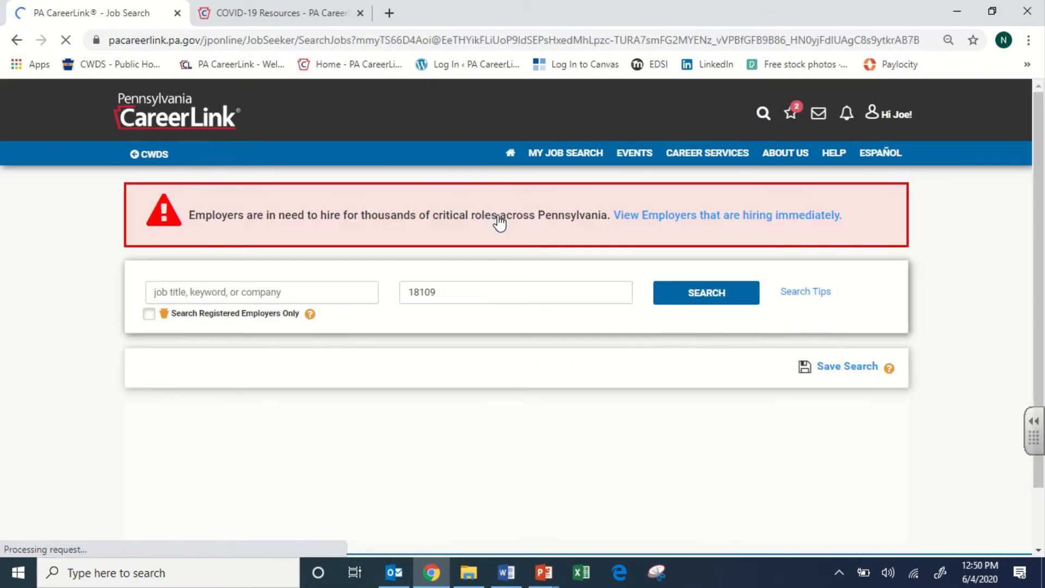
- Spot the starred Hospice nurse job in the results, then go to My Job Applications
scroll(383, 326, down, 3)
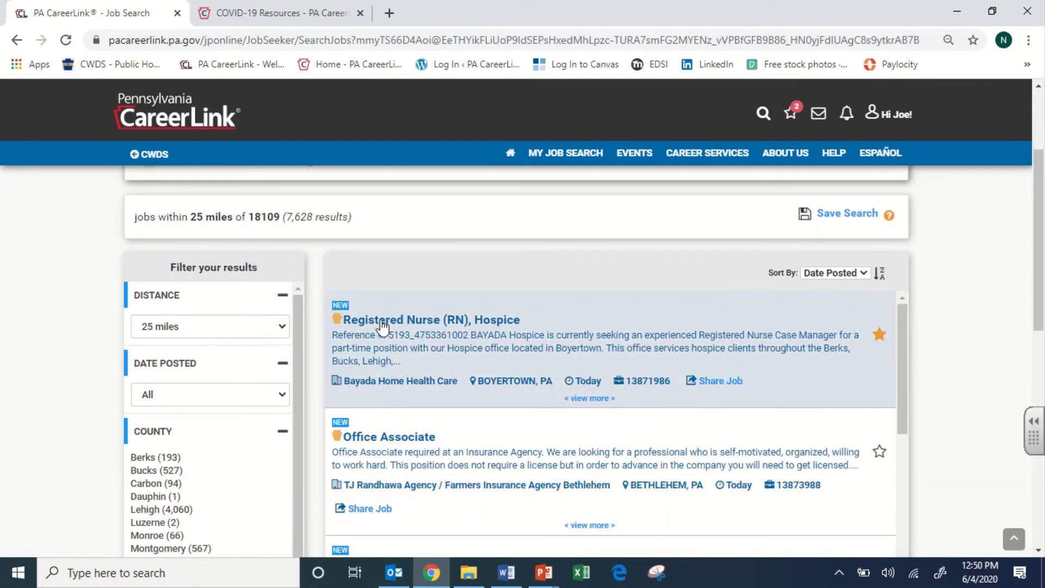
scroll(252, 324, up, 3)
scroll(273, 353, down, 3)
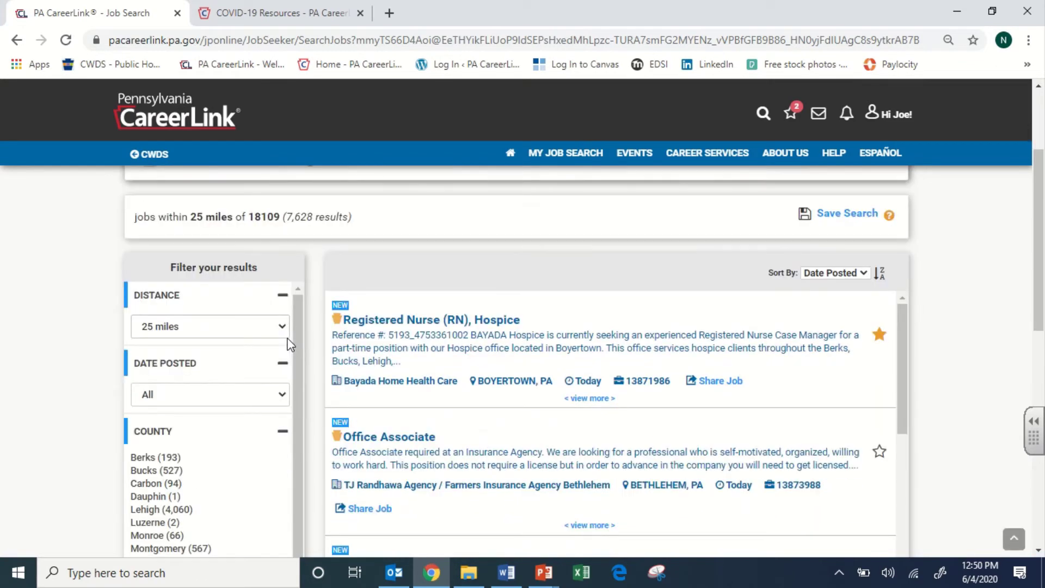
scroll(215, 374, up, 3)
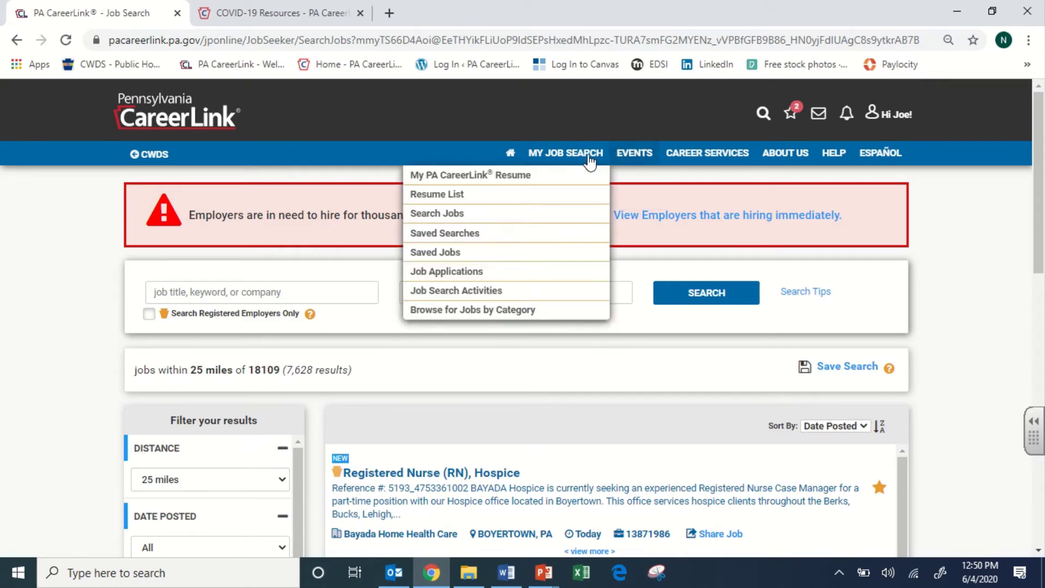
click(531, 269)
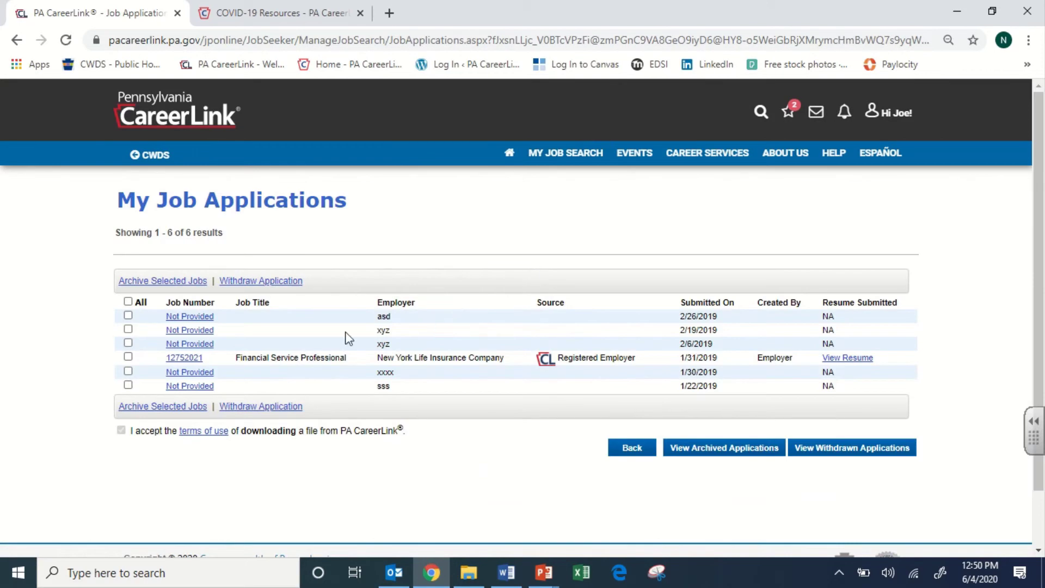
- Scroll through the six past applications on My Job Applications and back to the top
scroll(702, 322, down, 2)
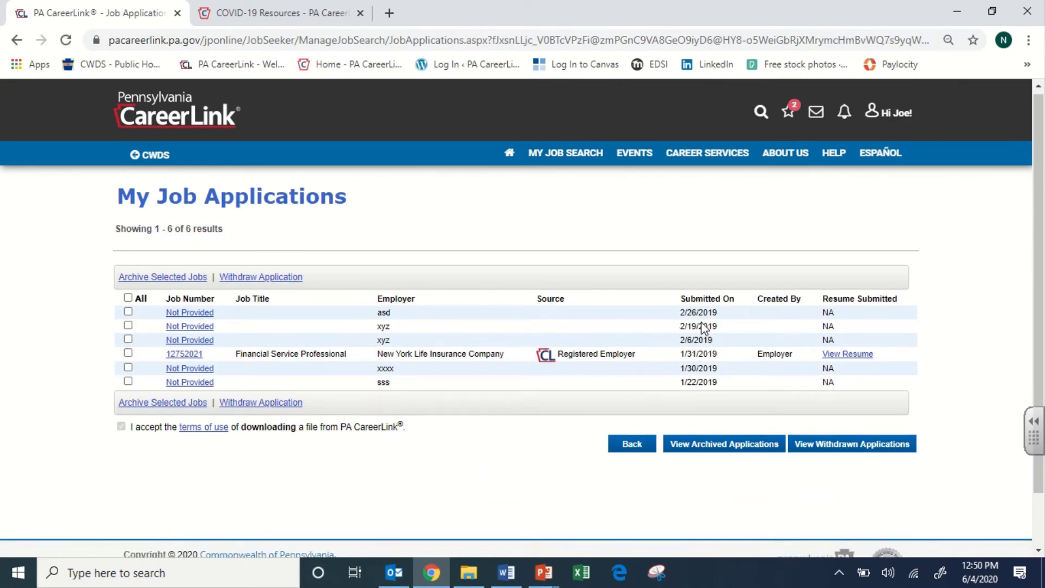
scroll(631, 321, up, 2)
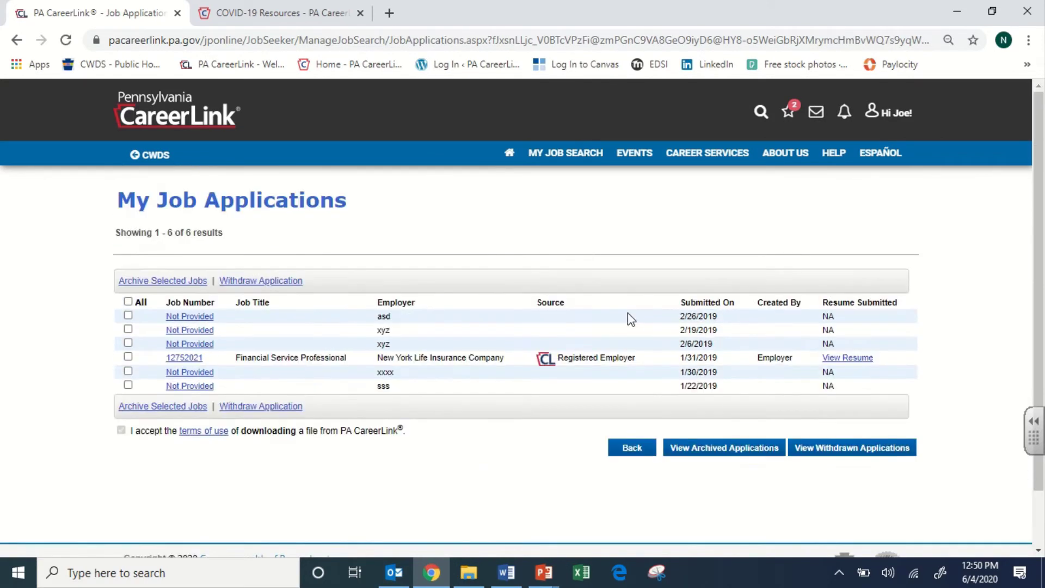
- Open My Job Search > Job Search Activities to show the May 31–Jun 4, 2020 summary
mouse_move(560, 154)
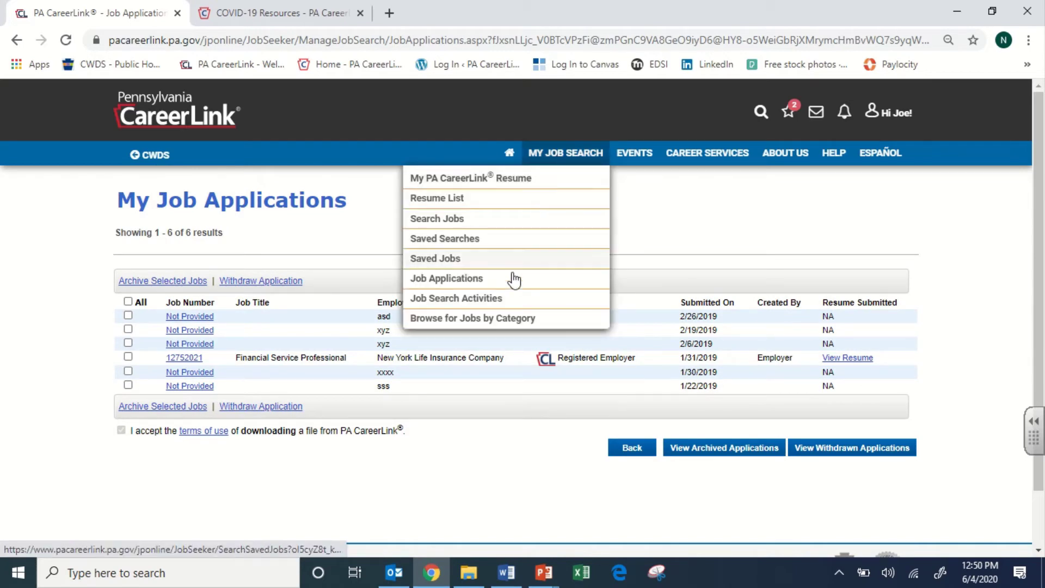
click(518, 299)
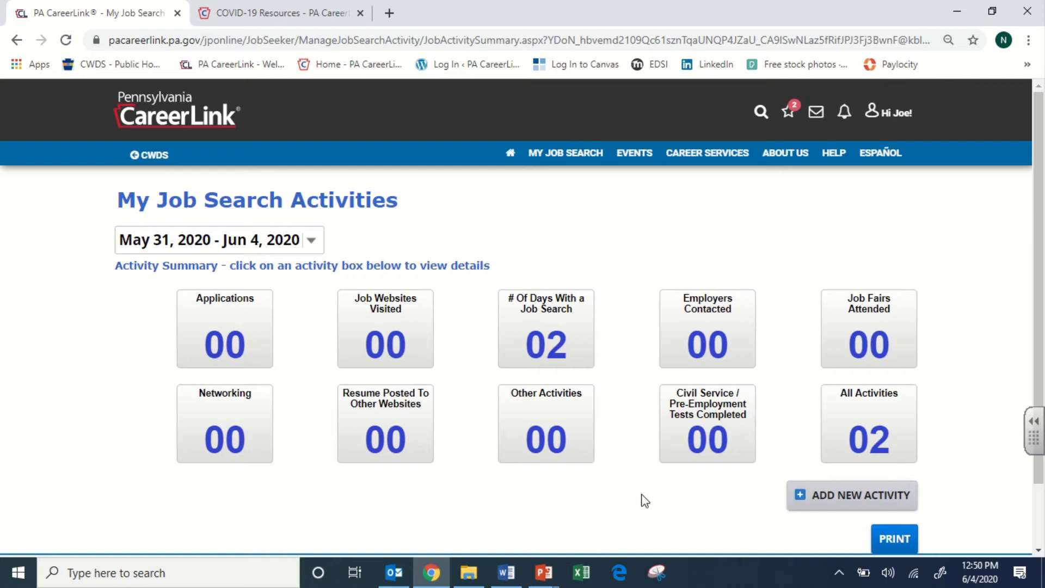
- Start a new job search activity of type Job Application to reach its blank form
click(845, 498)
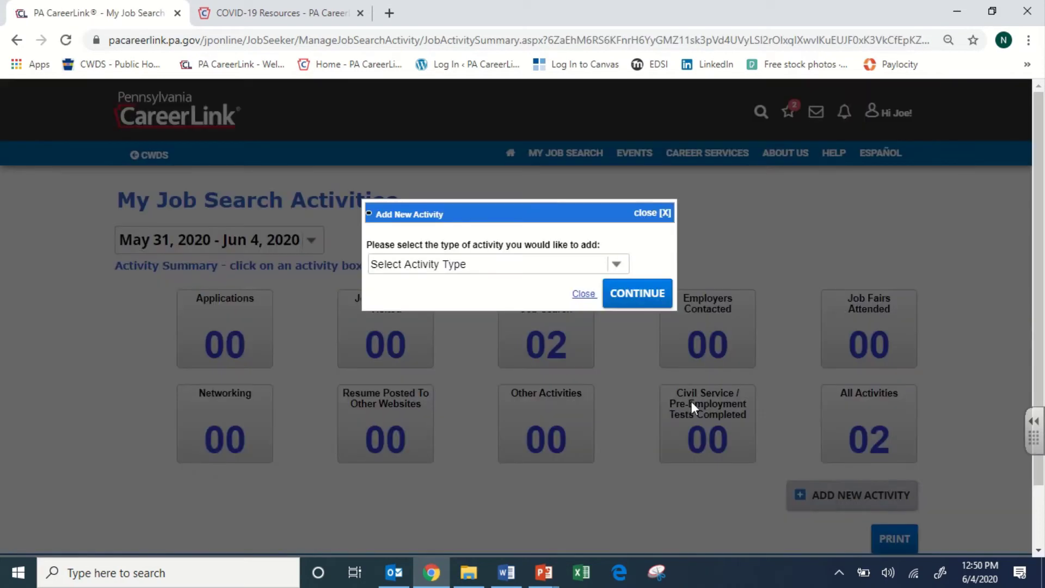
click(616, 265)
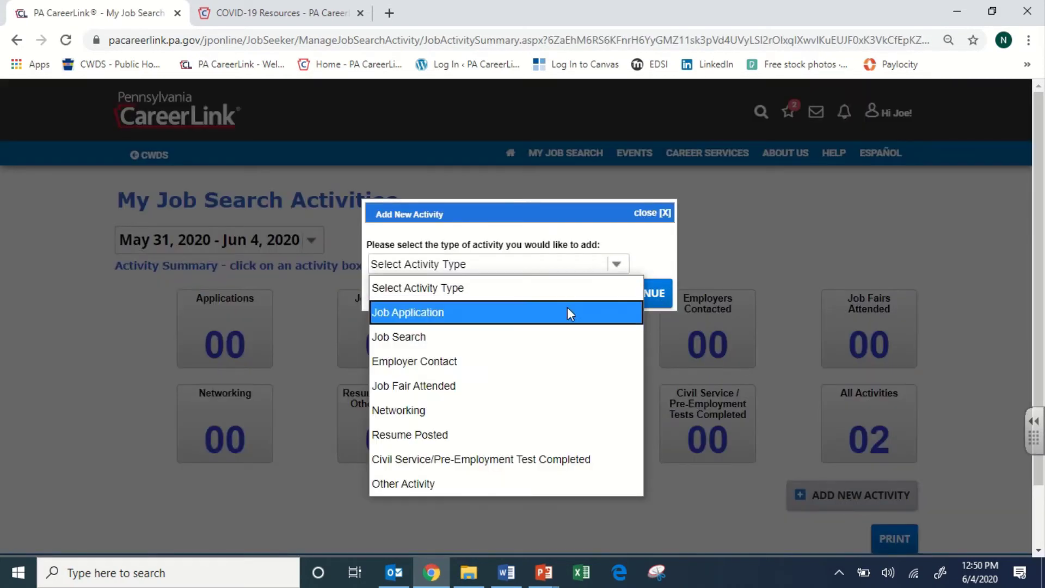
click(567, 309)
click(649, 298)
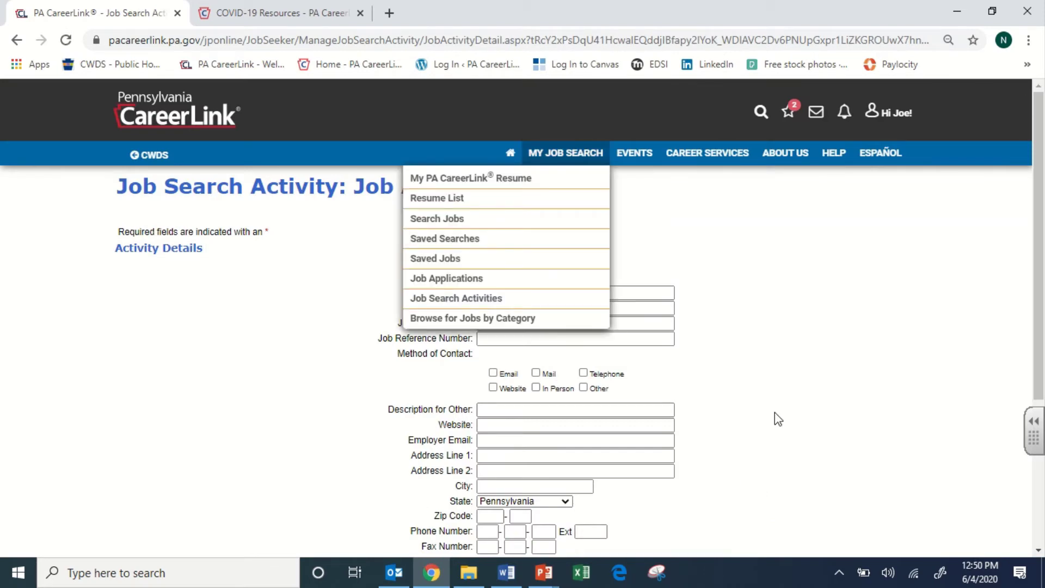
- Look over the blank form, go back, and close the Add New Activity dialog
scroll(708, 405, down, 1)
scroll(559, 340, down, 2)
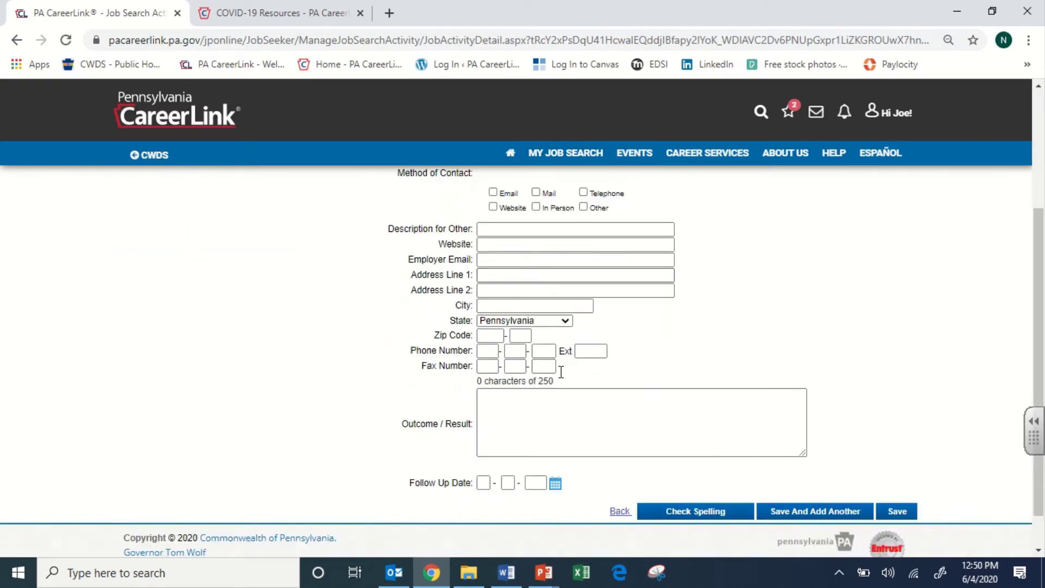
scroll(627, 372, up, 3)
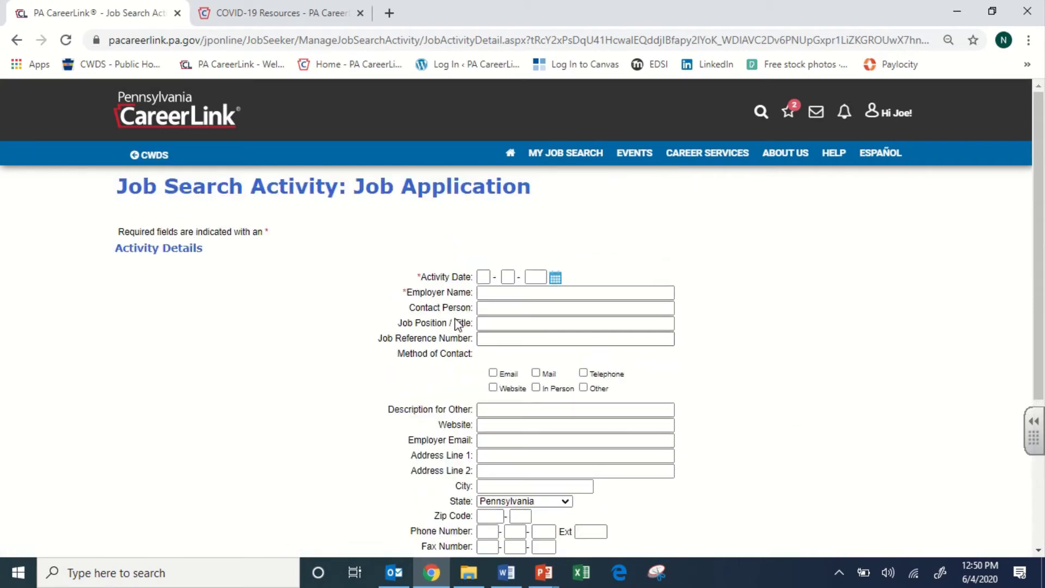
click(17, 41)
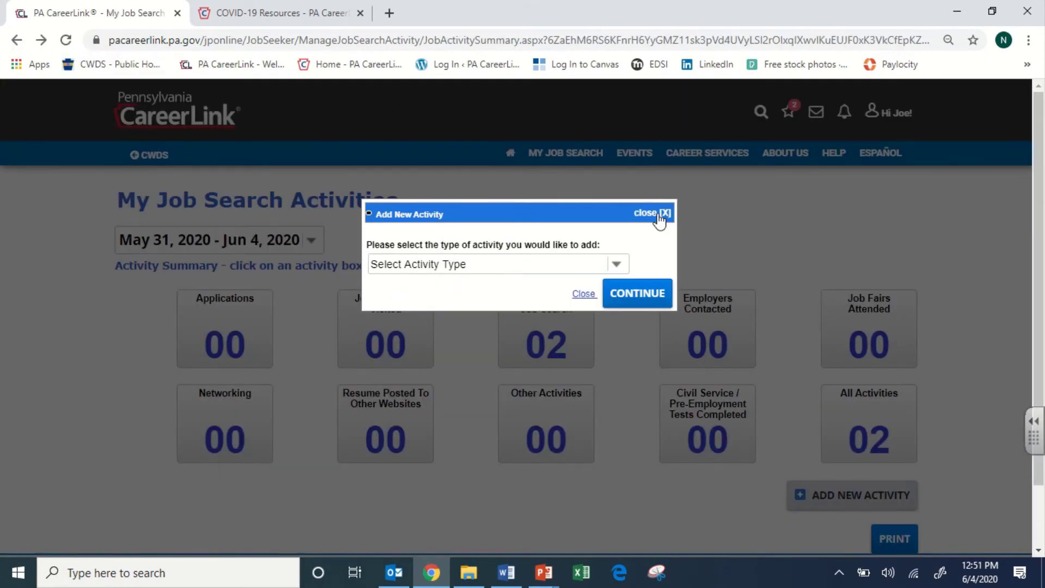
click(660, 215)
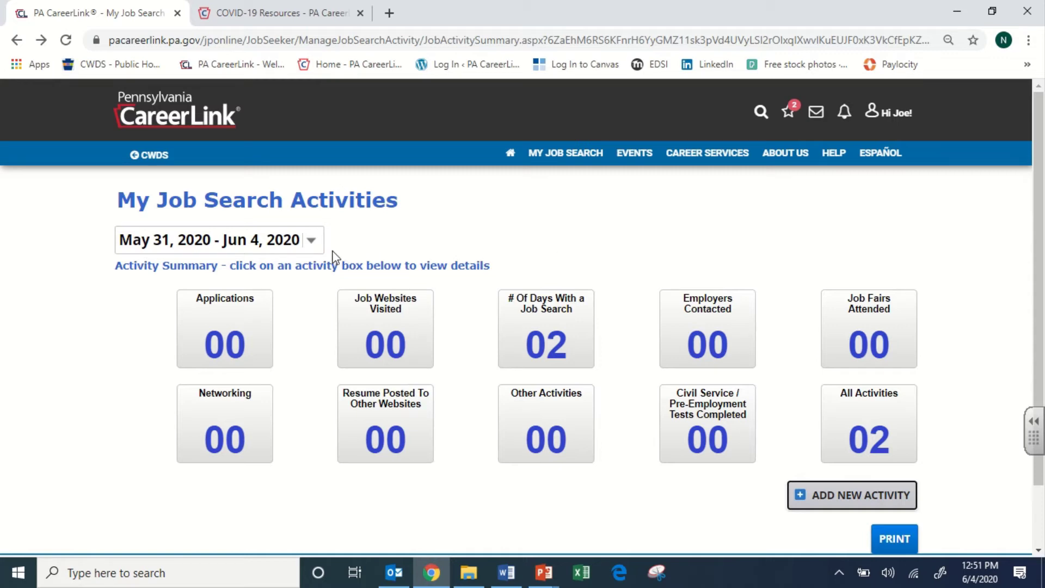
- Choose a custom date range and set its start date to May 1, 2020
click(311, 241)
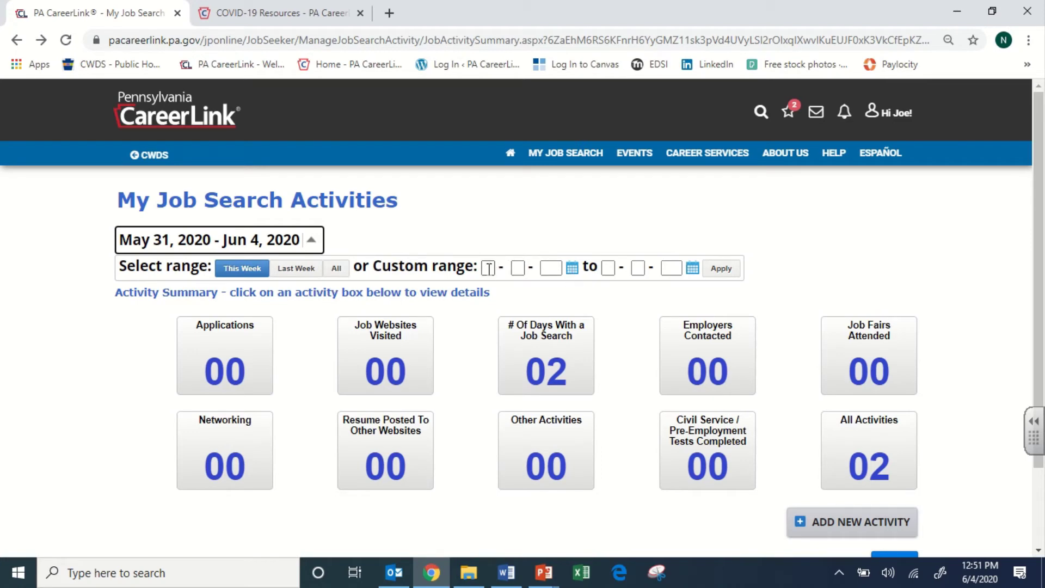
click(551, 268)
click(572, 269)
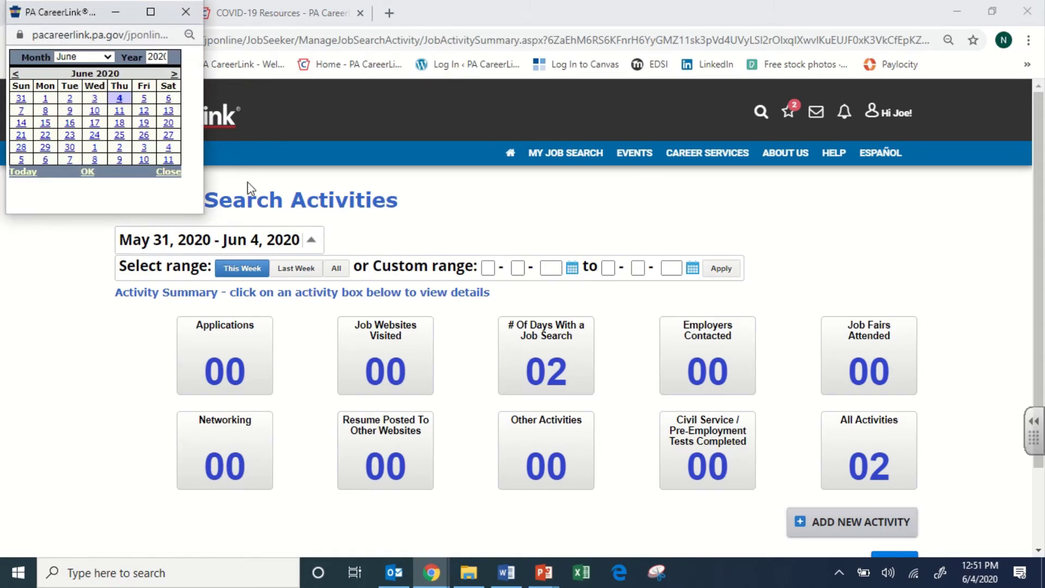
drag(80, 12, 502, 160)
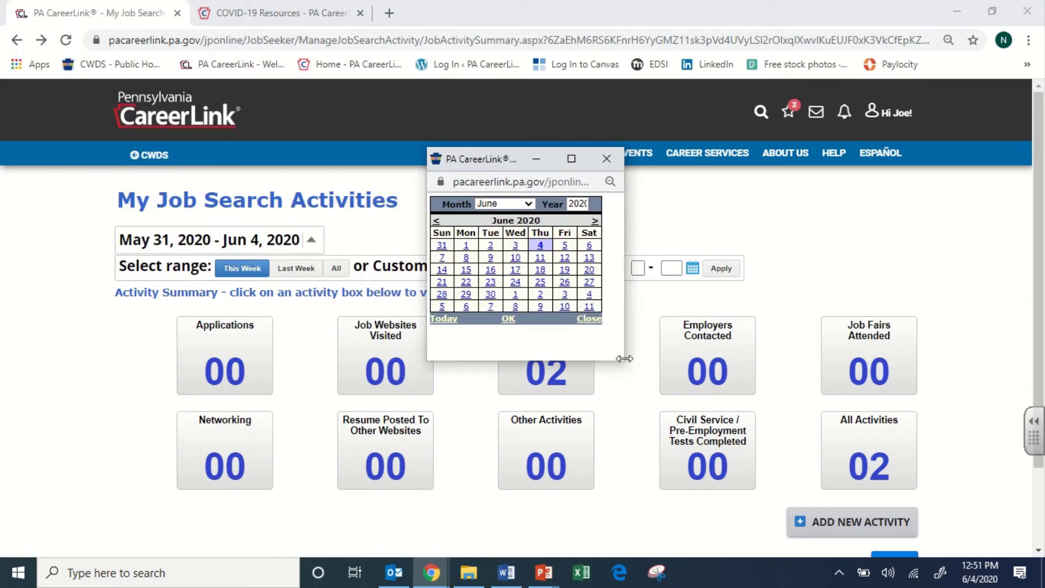
drag(624, 362, 677, 396)
drag(566, 361, 543, 405)
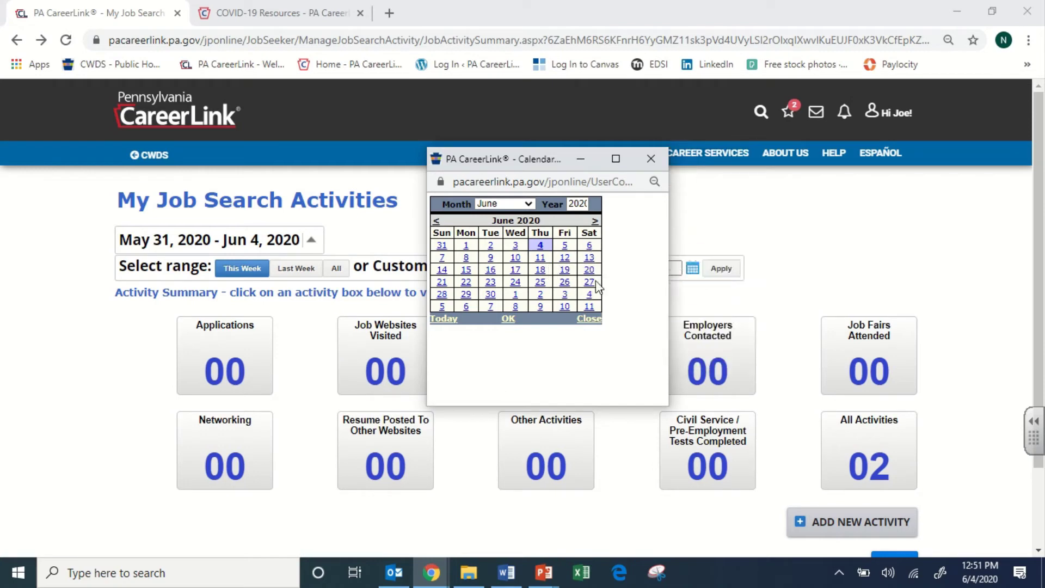
click(438, 221)
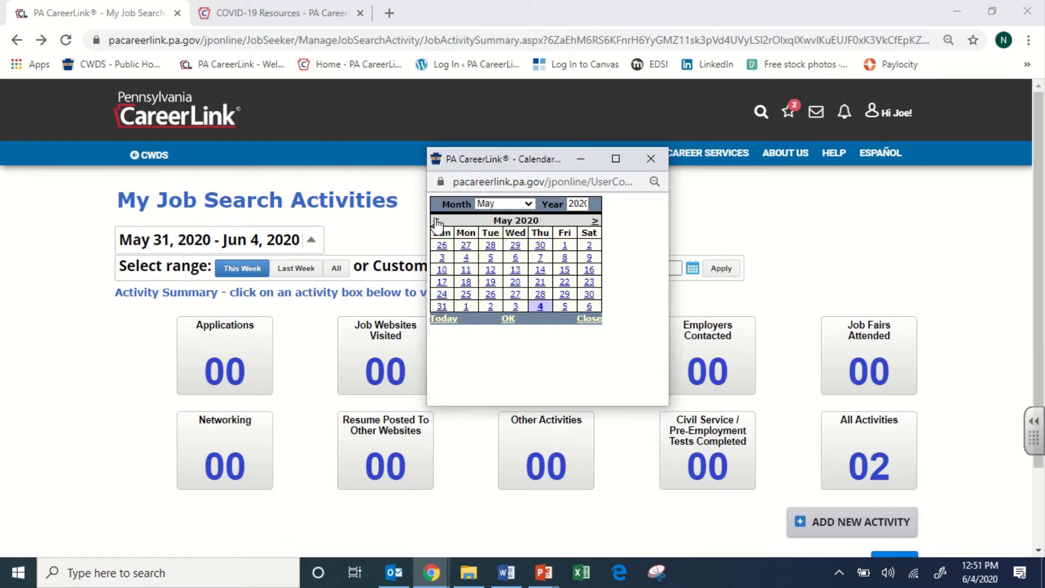
click(565, 245)
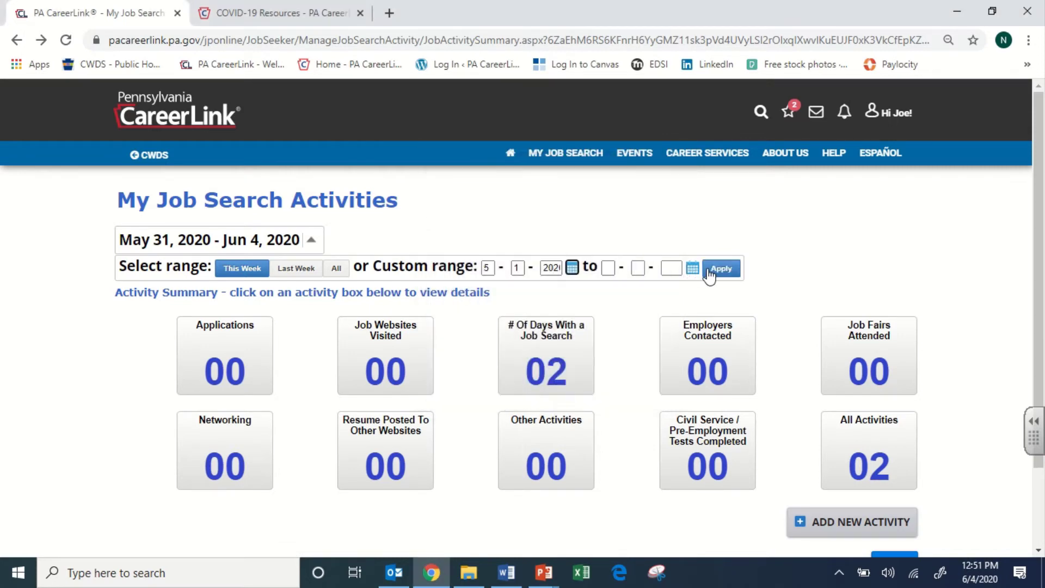
- Set the end date to May 31, 2020 and apply the range
click(692, 269)
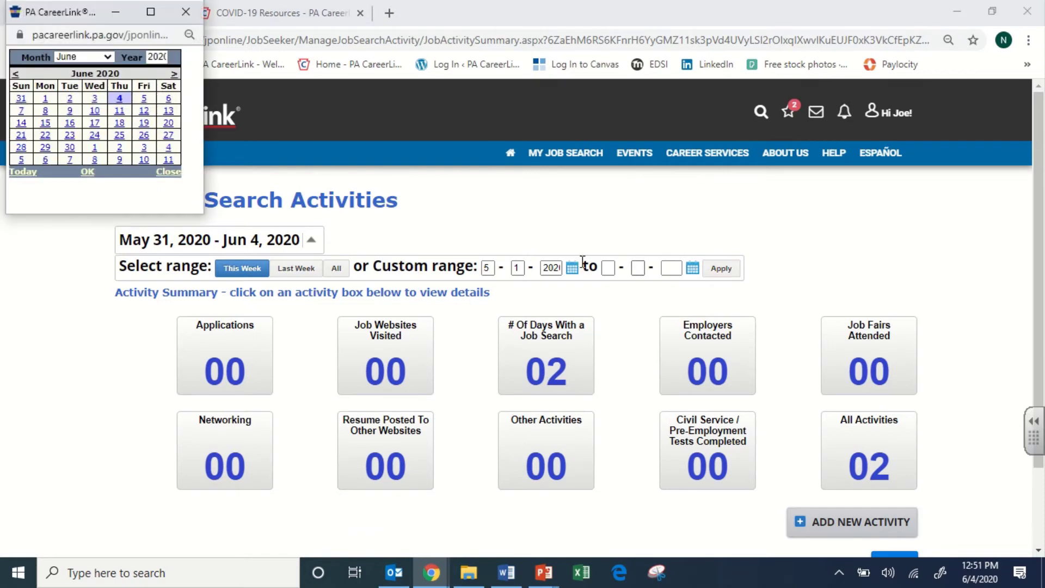
click(16, 74)
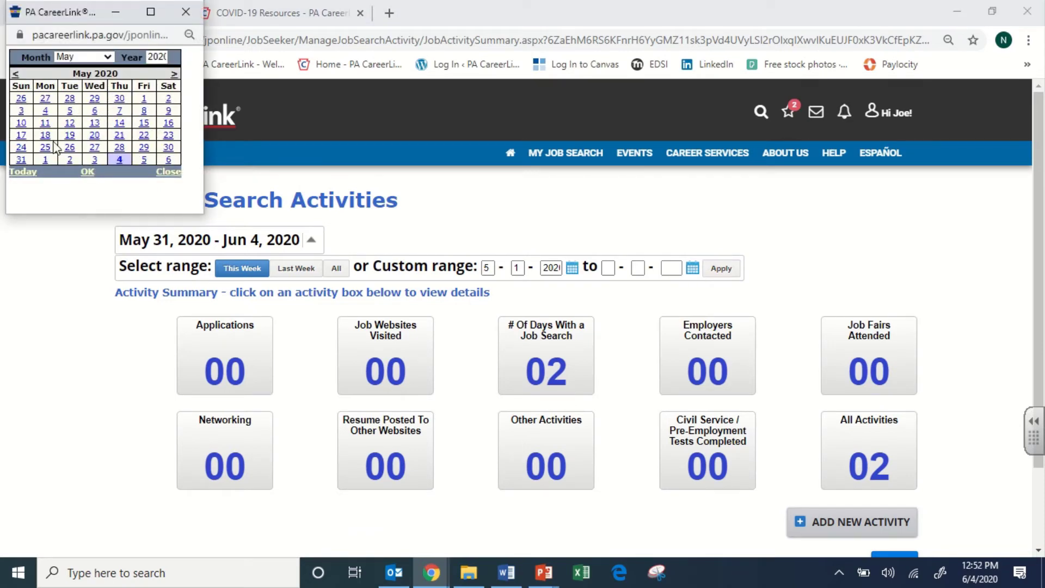
click(28, 156)
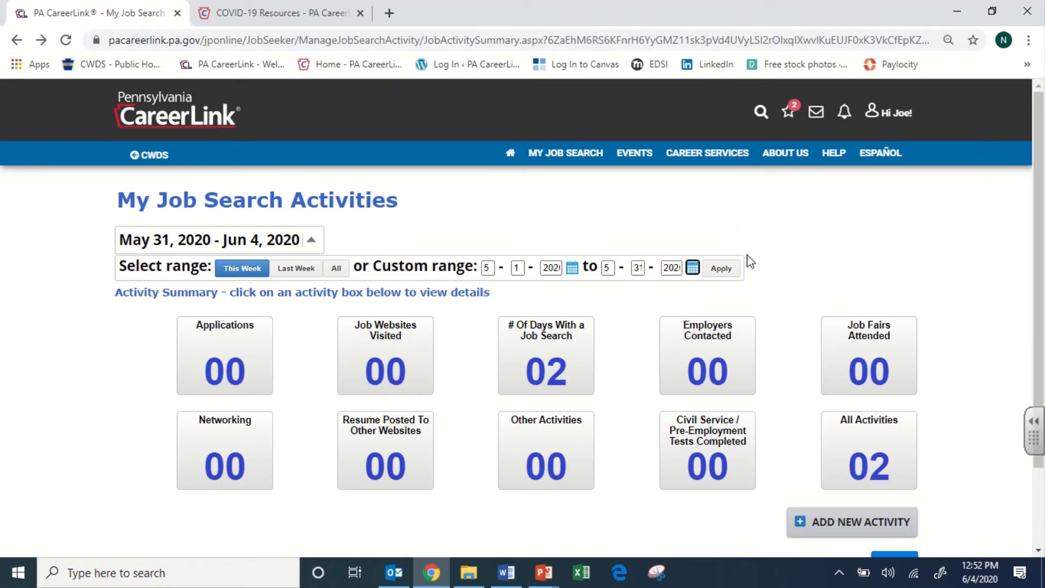
click(736, 273)
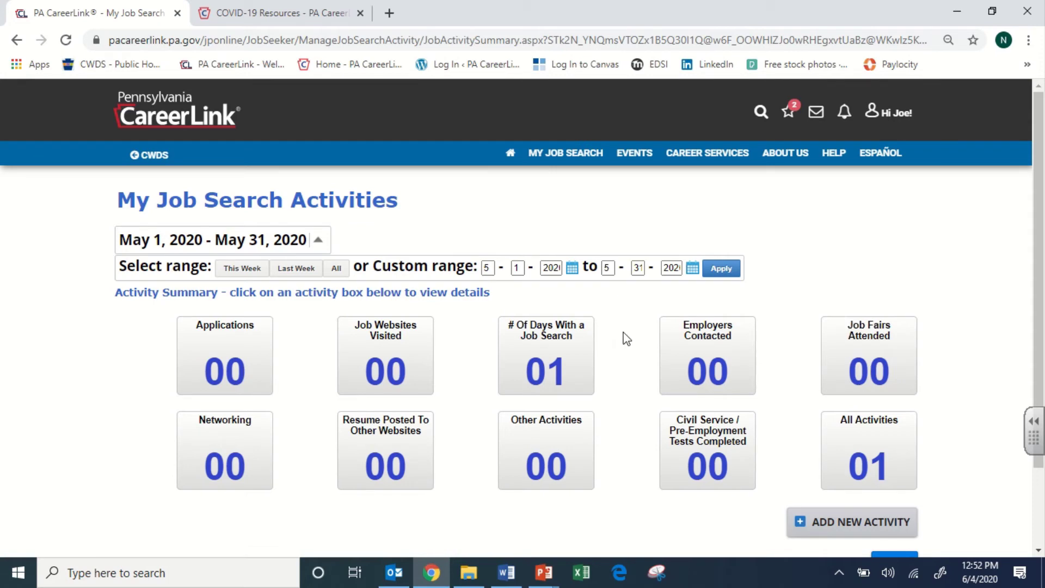
mouse_move(572, 158)
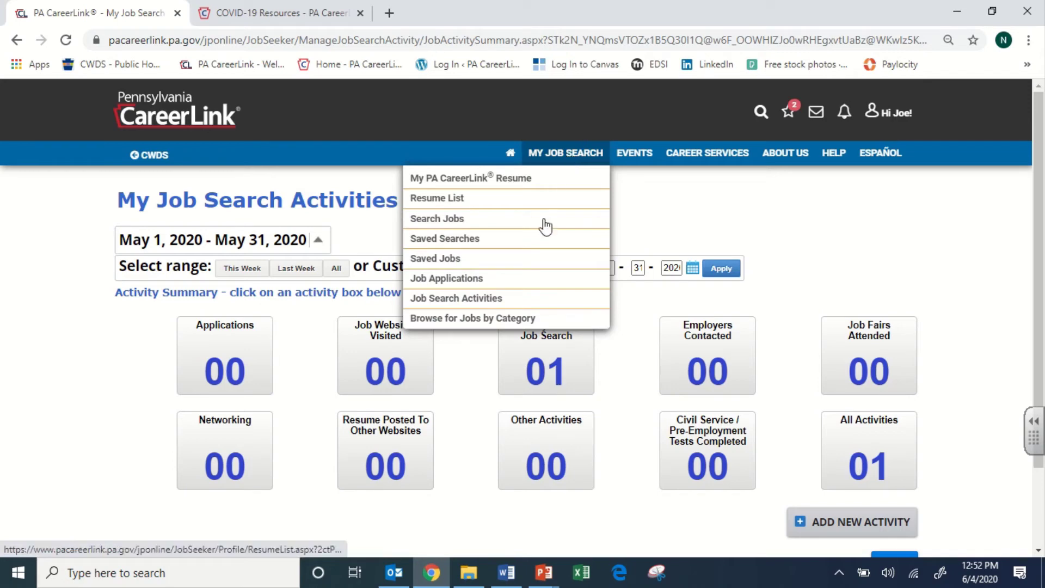
- Open Browse for Jobs by Category and scroll its city, company, occupation and county listings
click(524, 321)
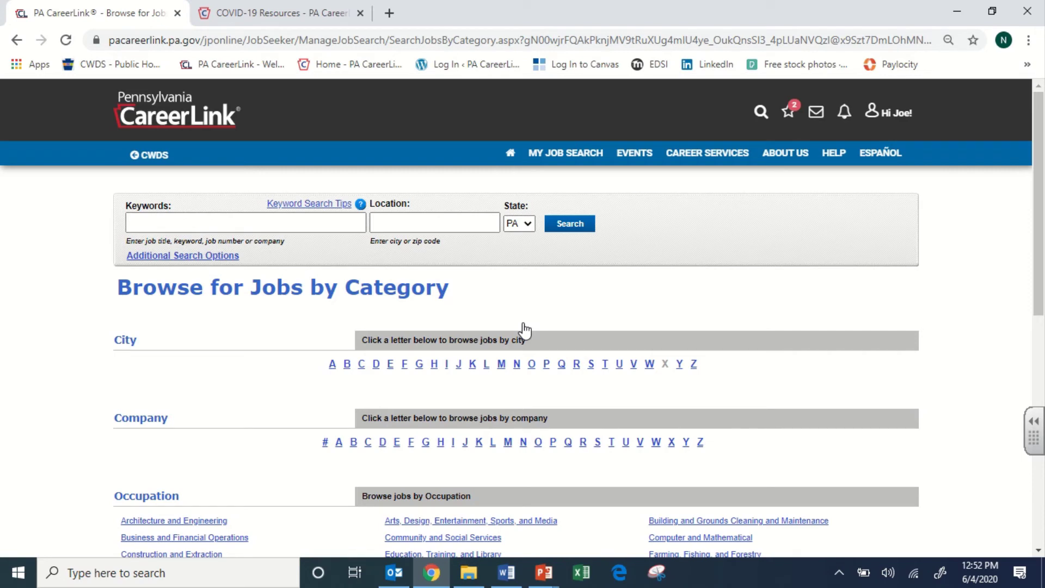
scroll(525, 330, down, 3)
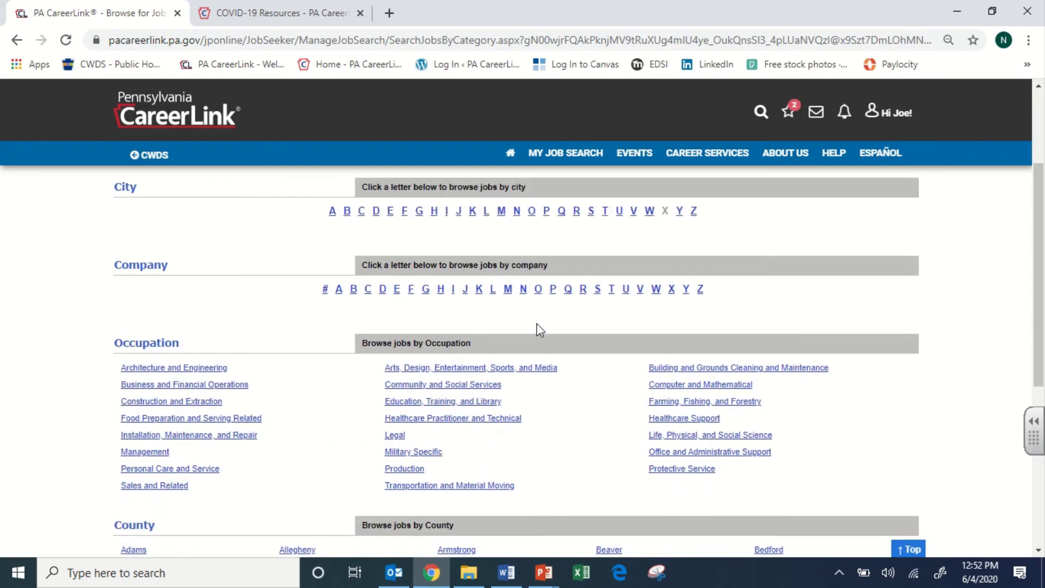
scroll(515, 352, down, 3)
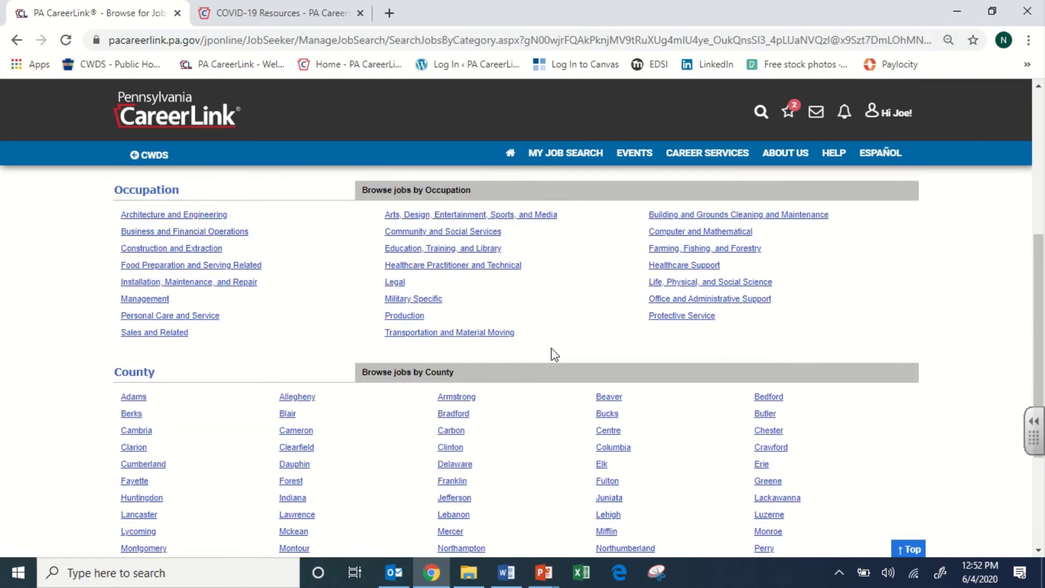
scroll(555, 273, up, 5)
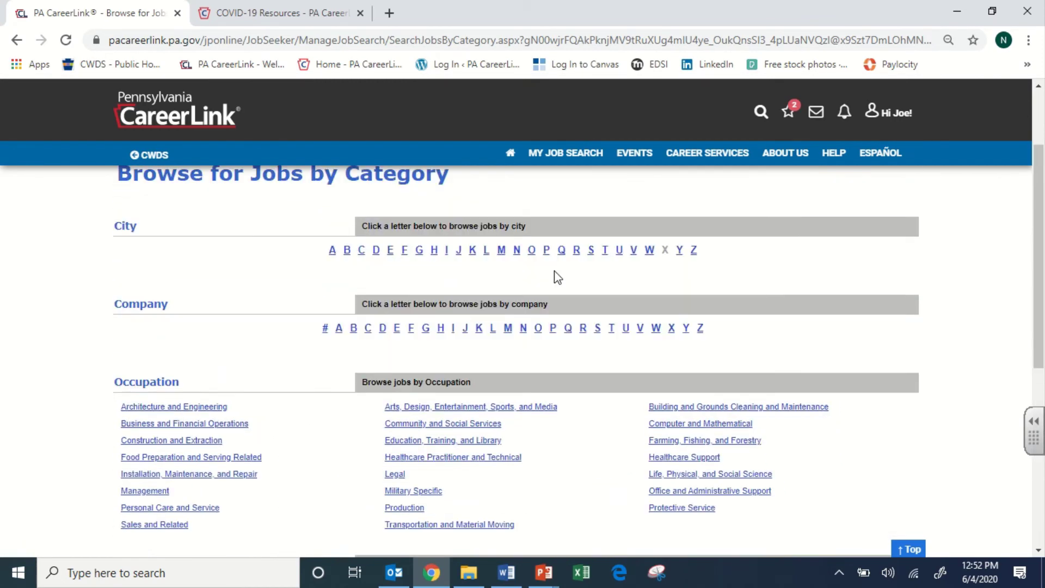
scroll(452, 411, down, 8)
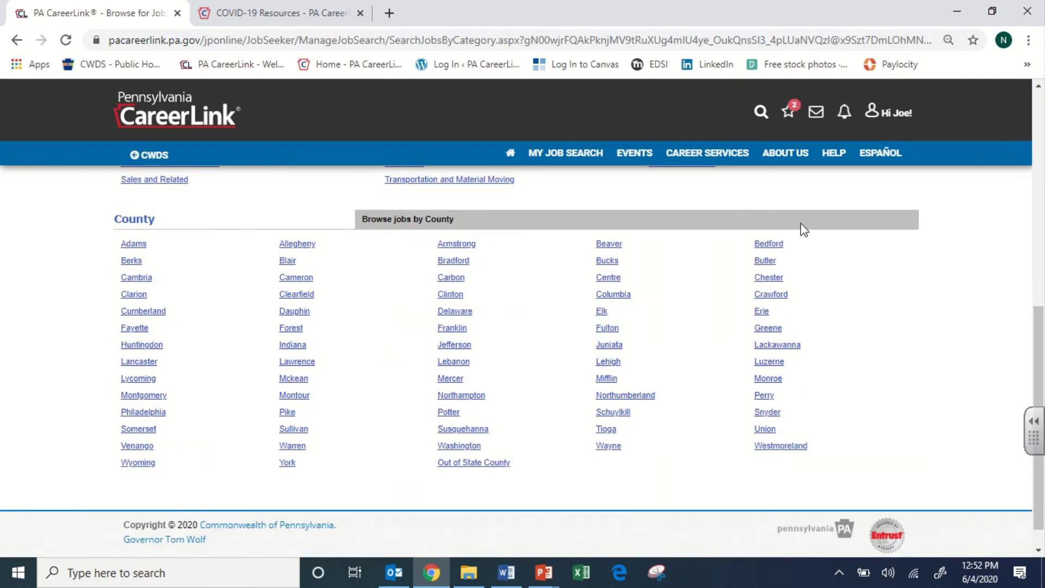
scroll(817, 327, up, 4)
scroll(428, 432, up, 3)
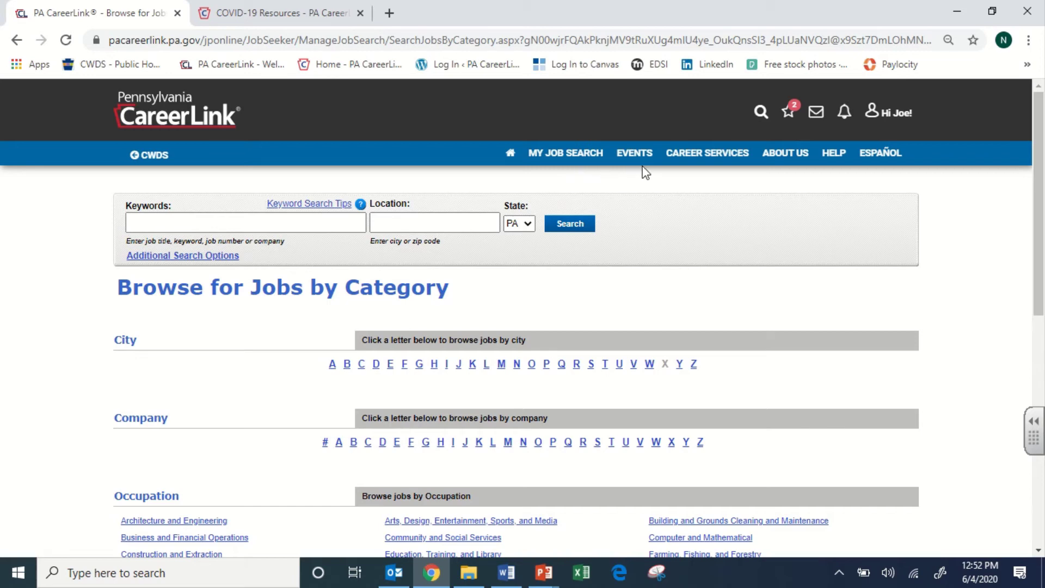
- Visit Events > Search Events, then open Events > My Calendar showing June 2020
mouse_move(638, 158)
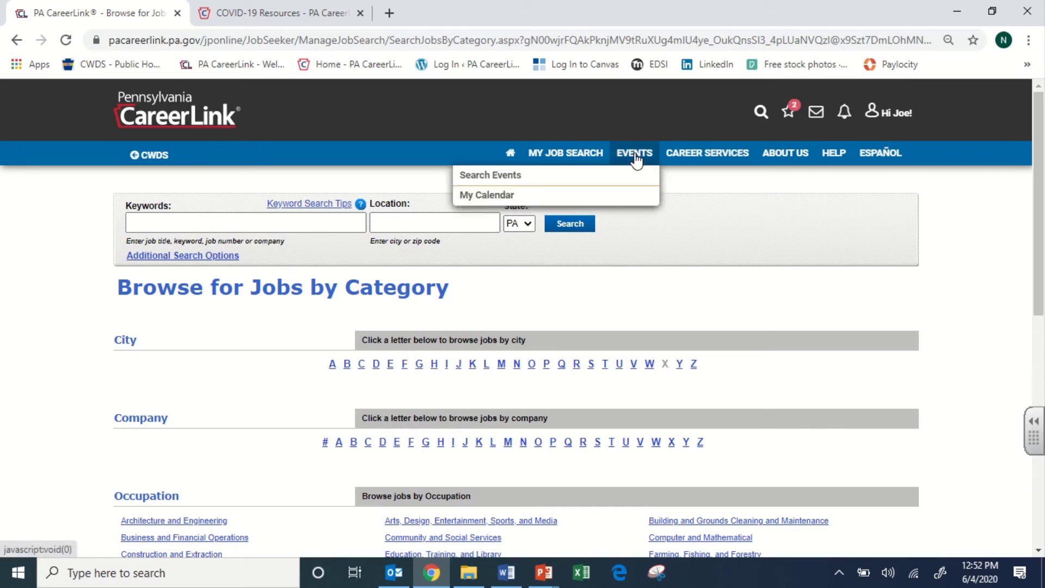
click(621, 182)
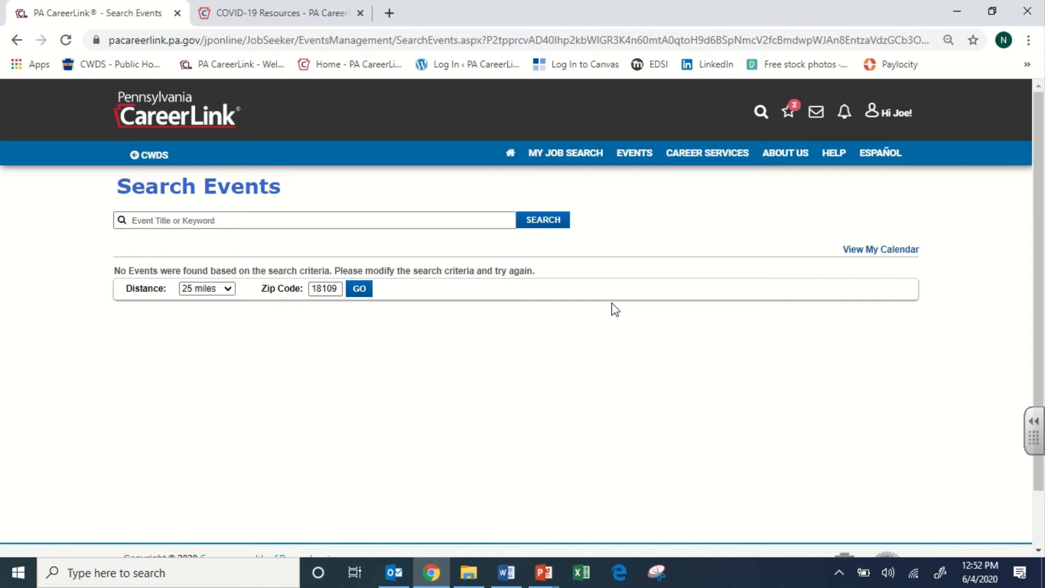
mouse_move(635, 158)
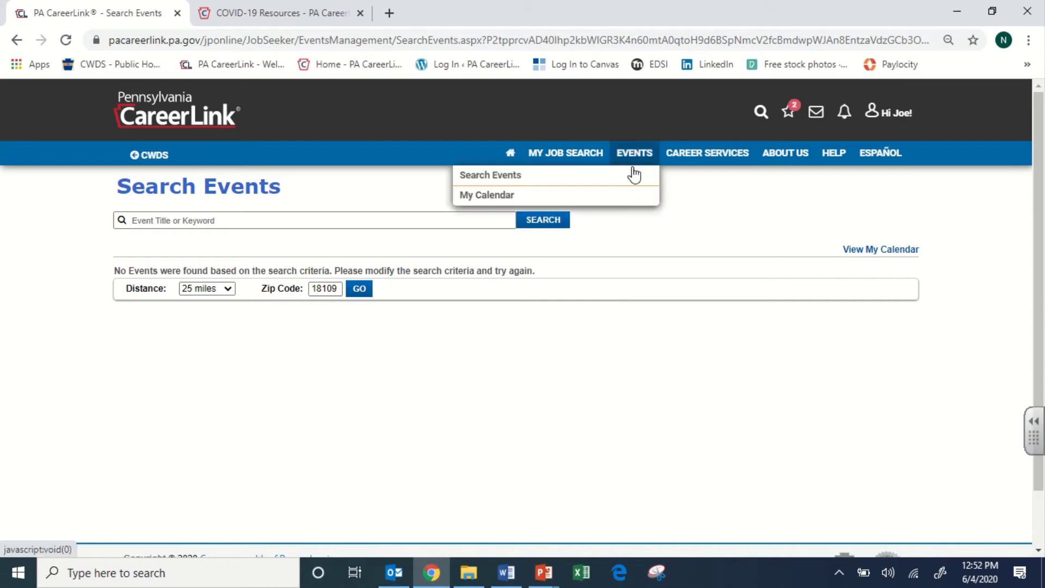
click(625, 196)
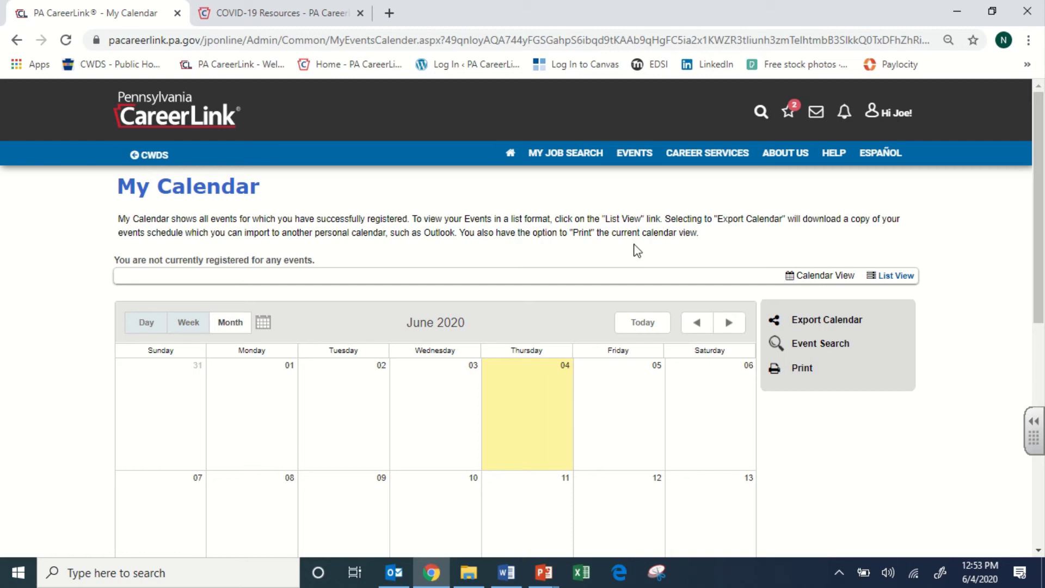
mouse_move(689, 161)
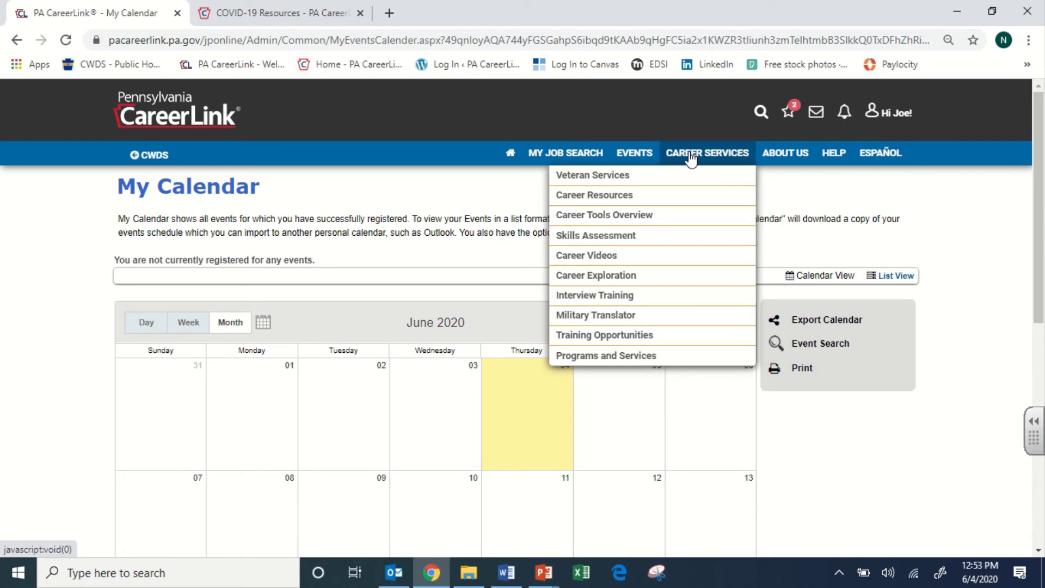
- Open Career Services > Veteran Services, scroll the page, then go to the Military Translator
click(690, 180)
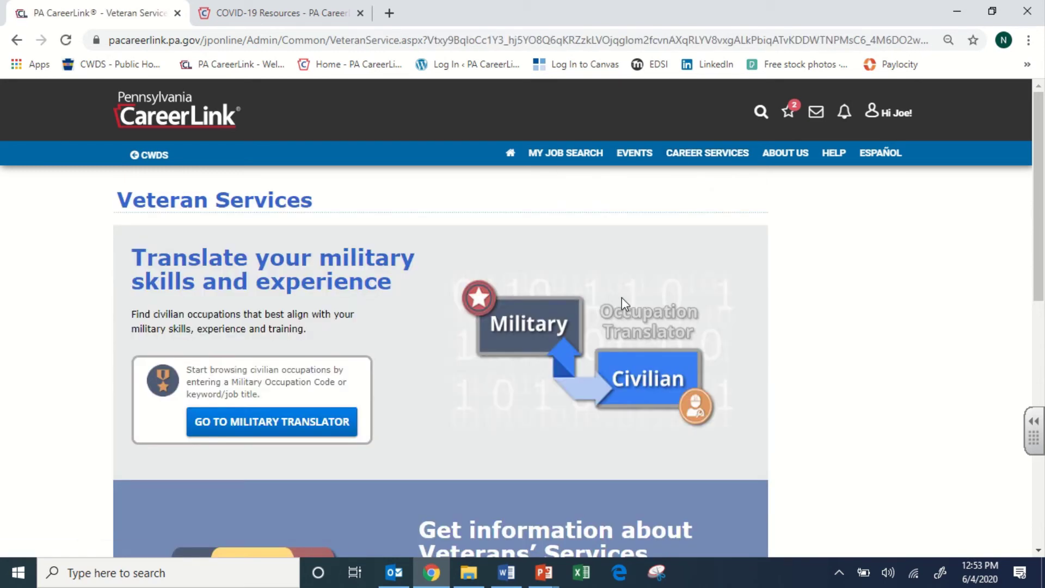
scroll(622, 297, down, 5)
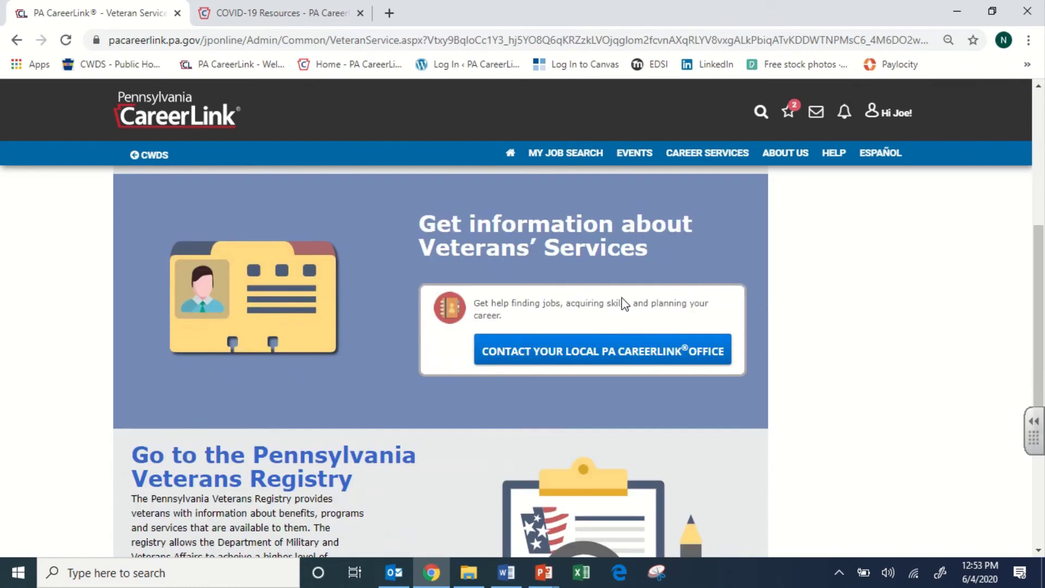
scroll(624, 304, down, 3)
scroll(625, 304, down, 2)
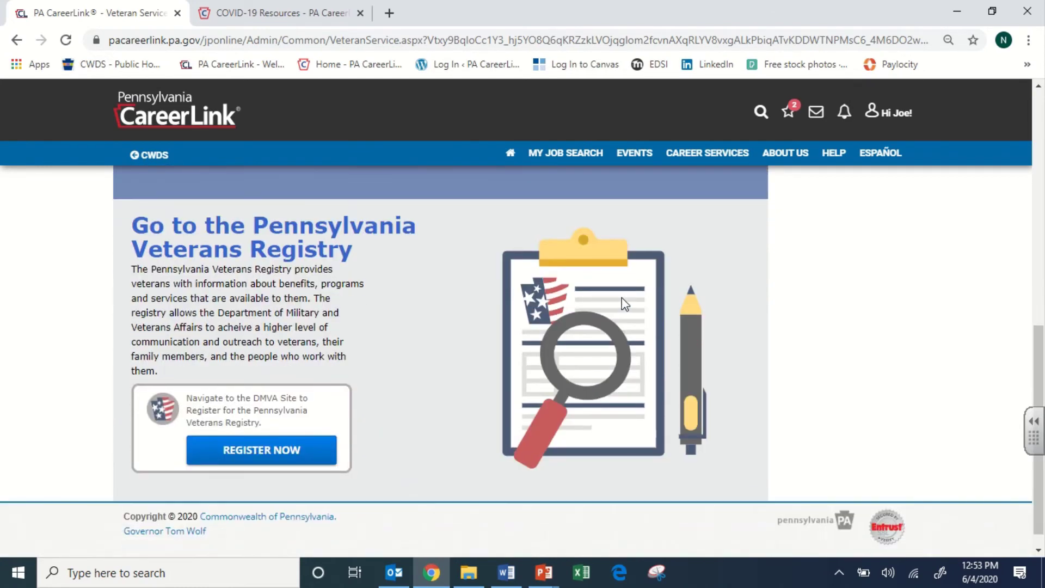
scroll(624, 304, up, 5)
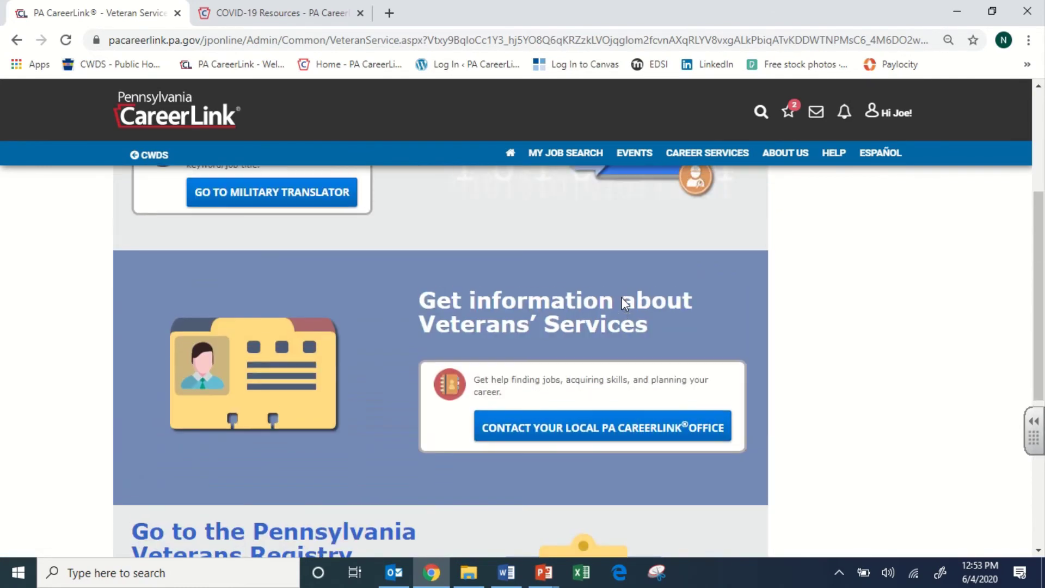
scroll(623, 300, up, 4)
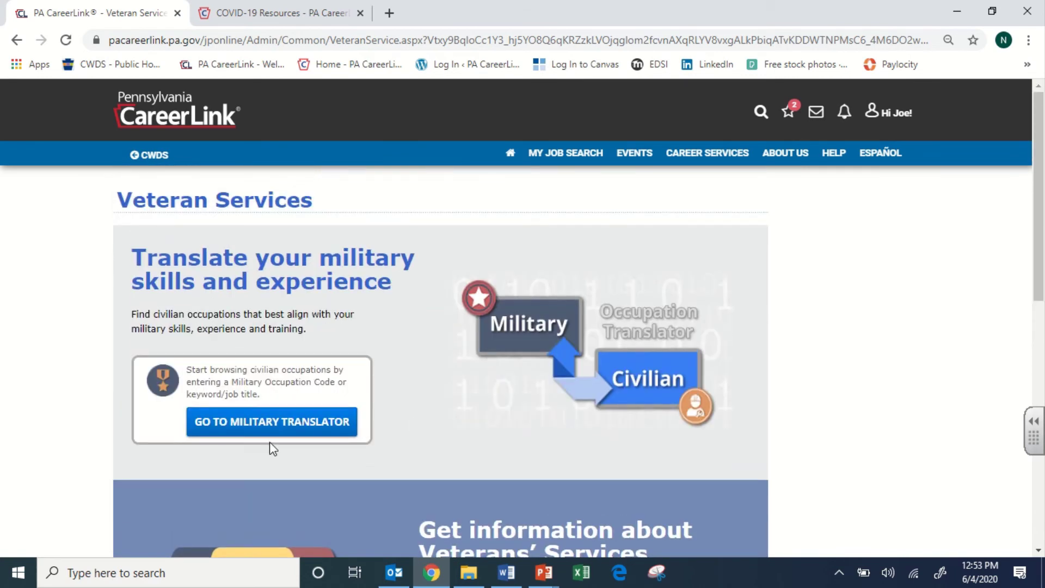
click(267, 428)
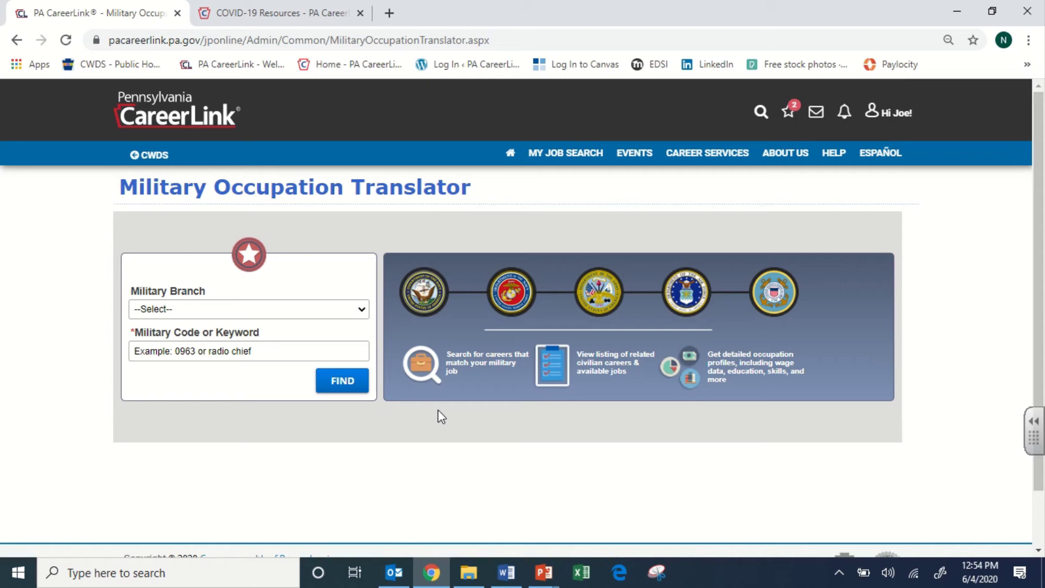
- Open the Military Branch dropdown to view Army, Navy, Marines, Air Force, Coast Guard, closing it unchosen
click(222, 311)
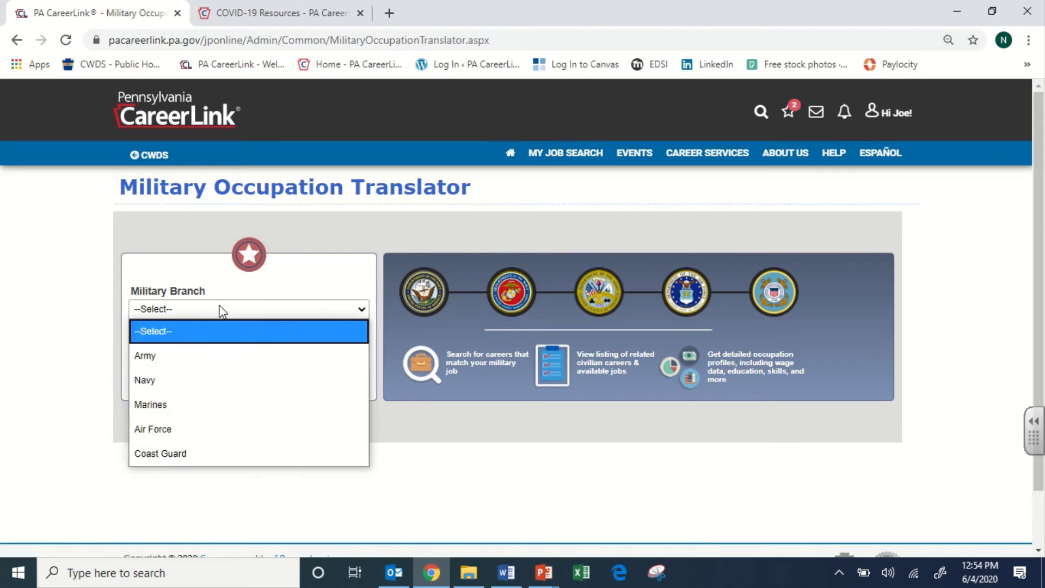
click(220, 309)
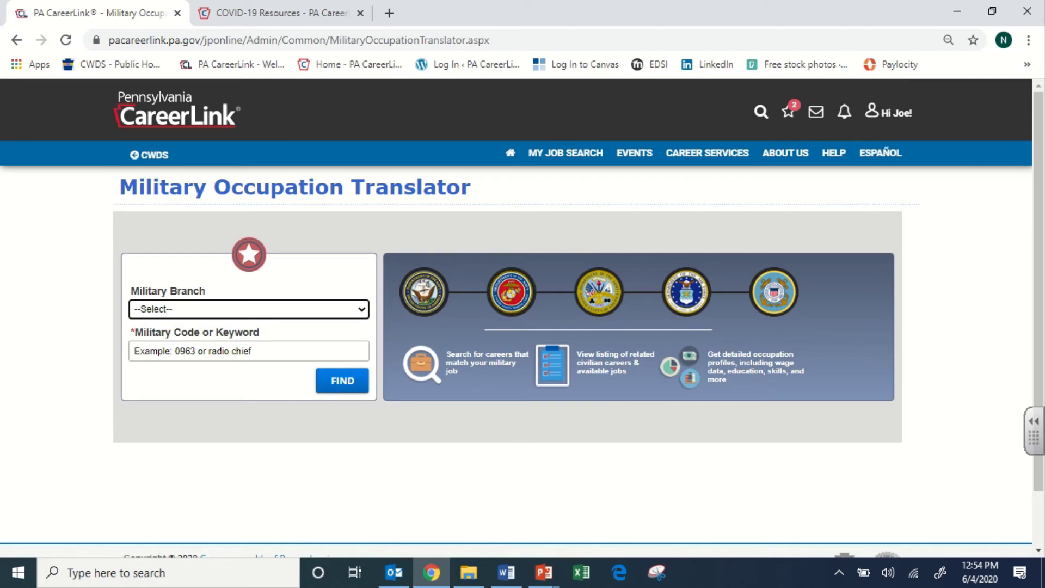
mouse_move(688, 158)
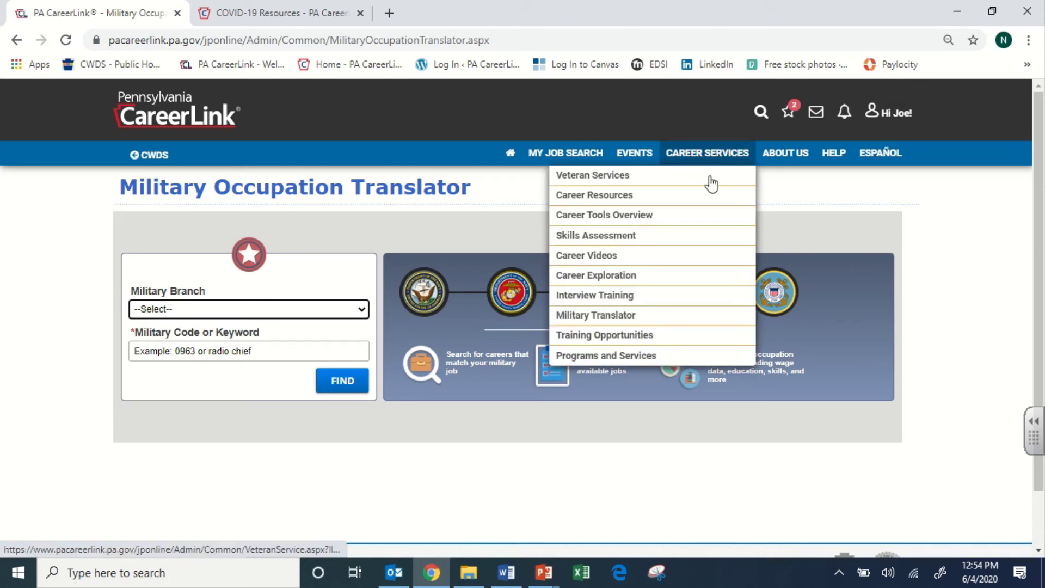
- Open Career Services > Skills Assessment and briefly highlight 'TORQ™' in the subheading
click(683, 236)
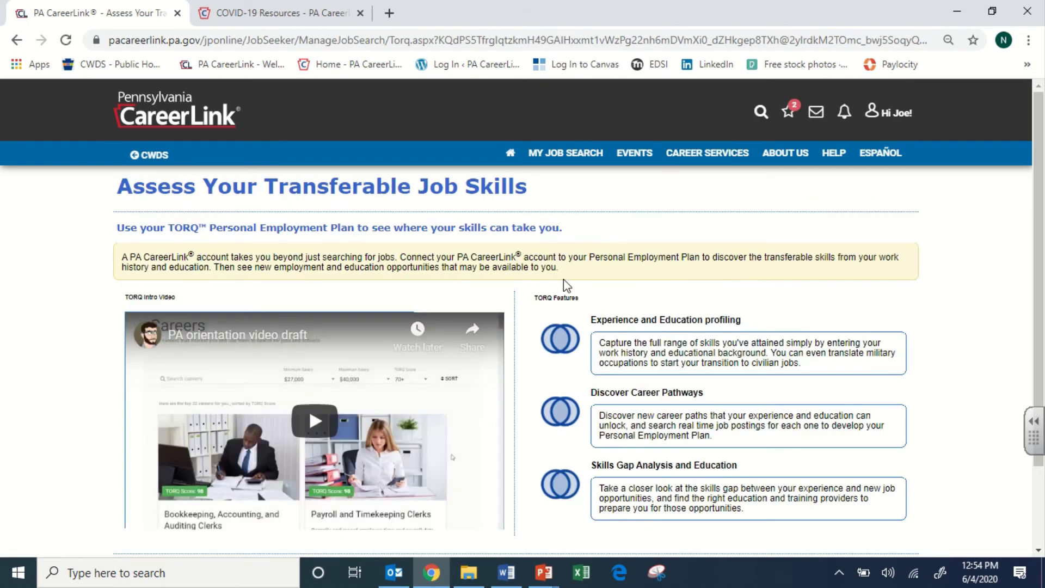
drag(171, 227, 206, 228)
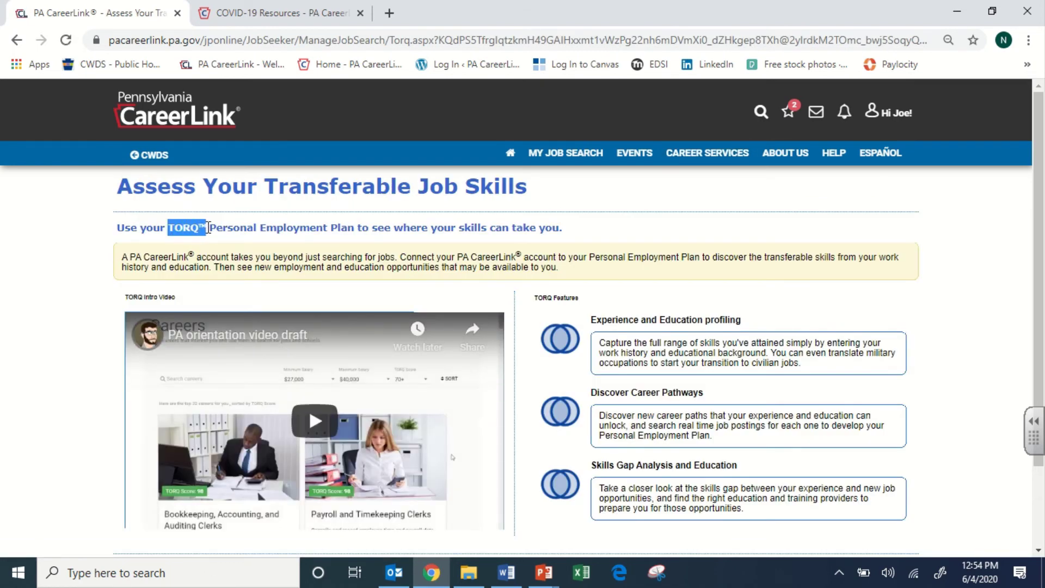
click(787, 220)
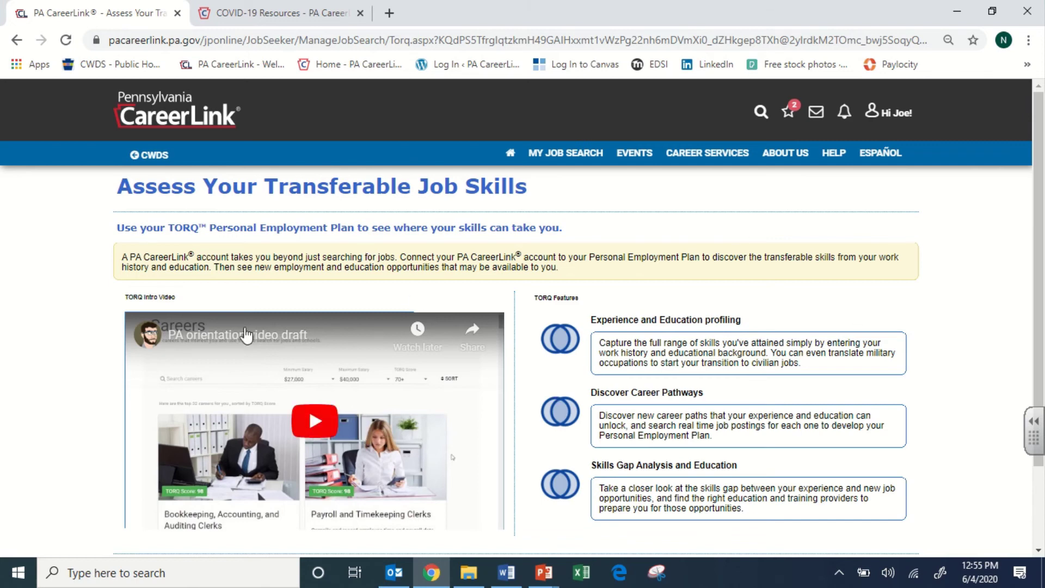
- On the Lehigh Valley COVID-19 Resources tab, open Job Seekers > Online Workshops & Resources
click(283, 7)
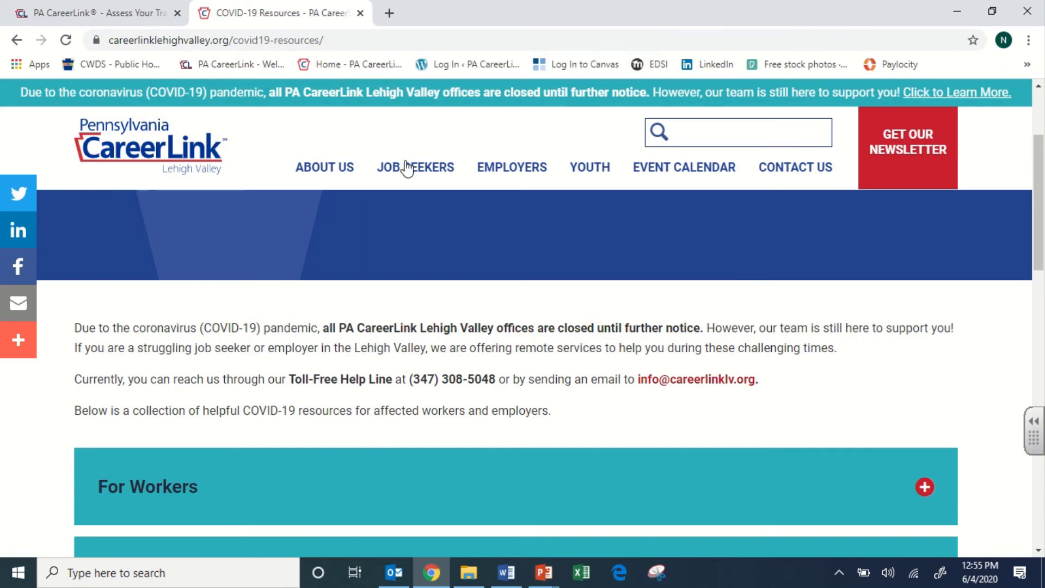
mouse_move(410, 169)
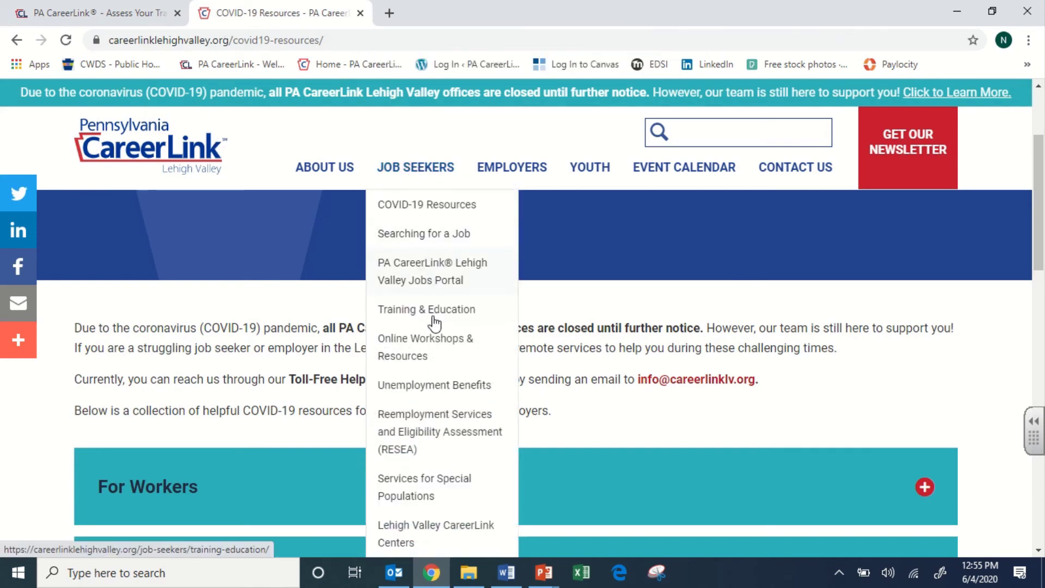
click(439, 357)
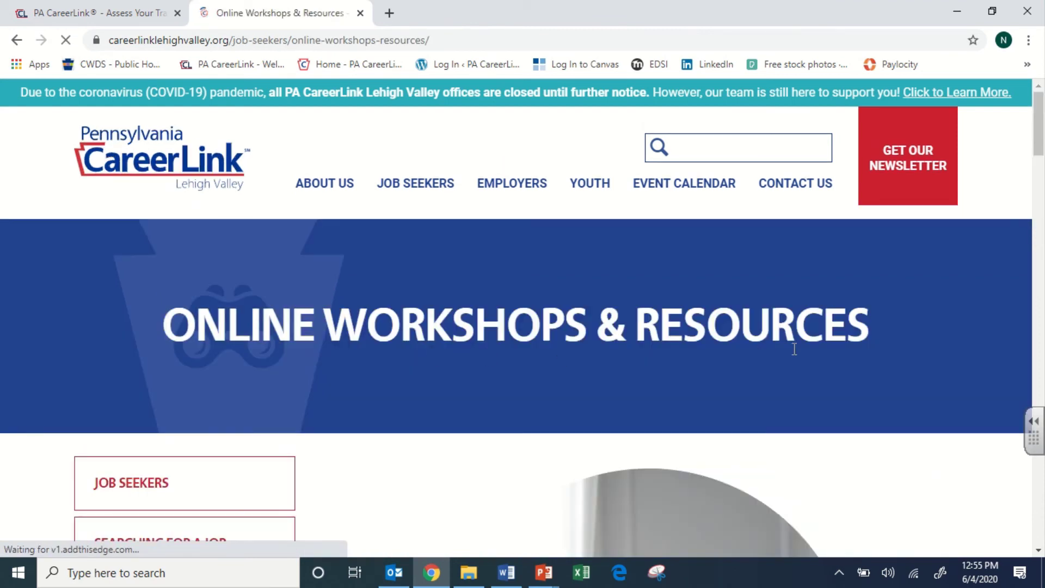
- Expand the TORQ section to show its workshop video and PowerPoint link
scroll(795, 346, down, 10)
scroll(796, 343, down, 14)
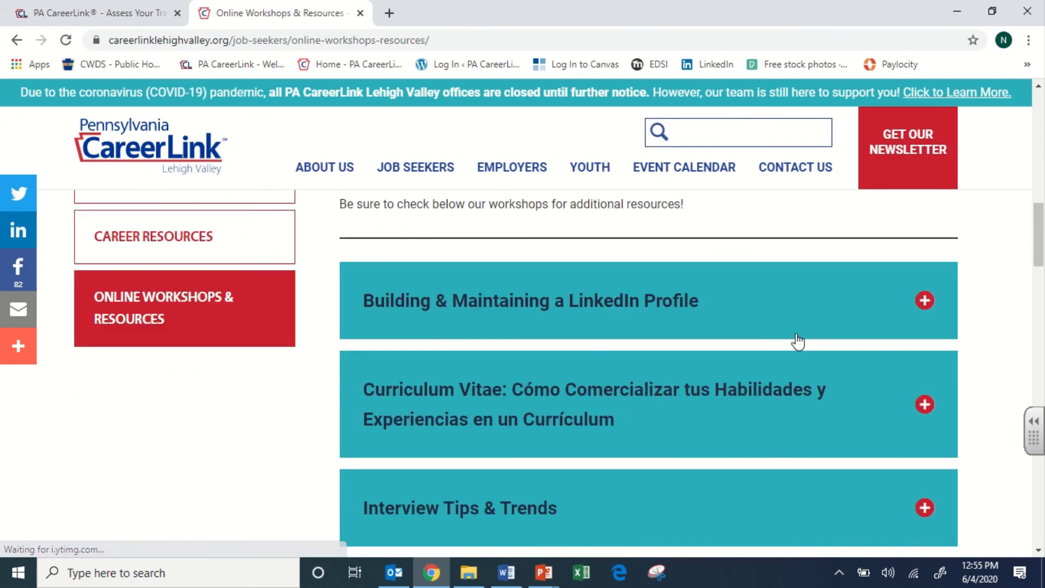
scroll(798, 333, down, 3)
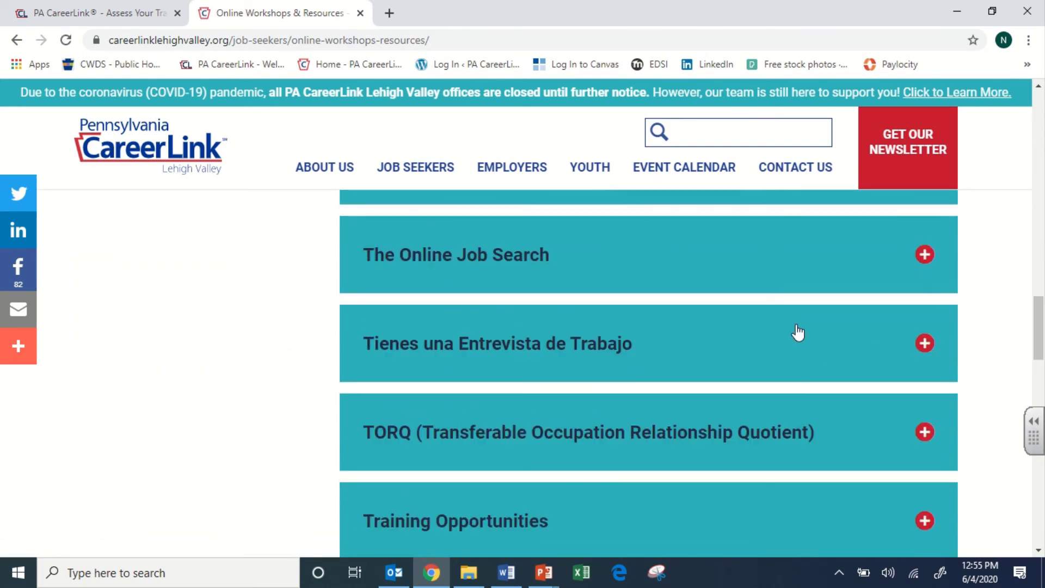
scroll(616, 431, down, 1)
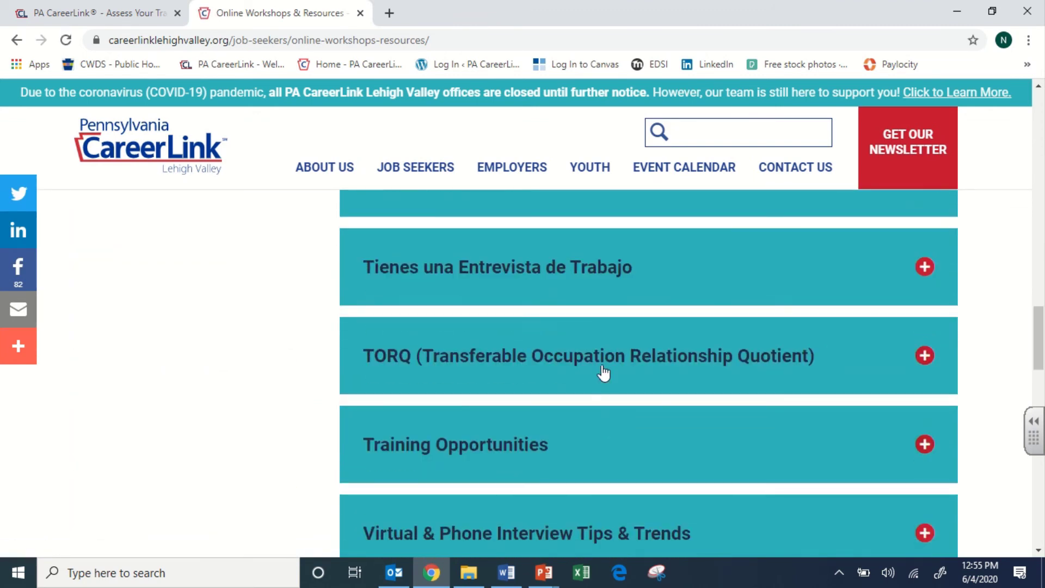
click(710, 365)
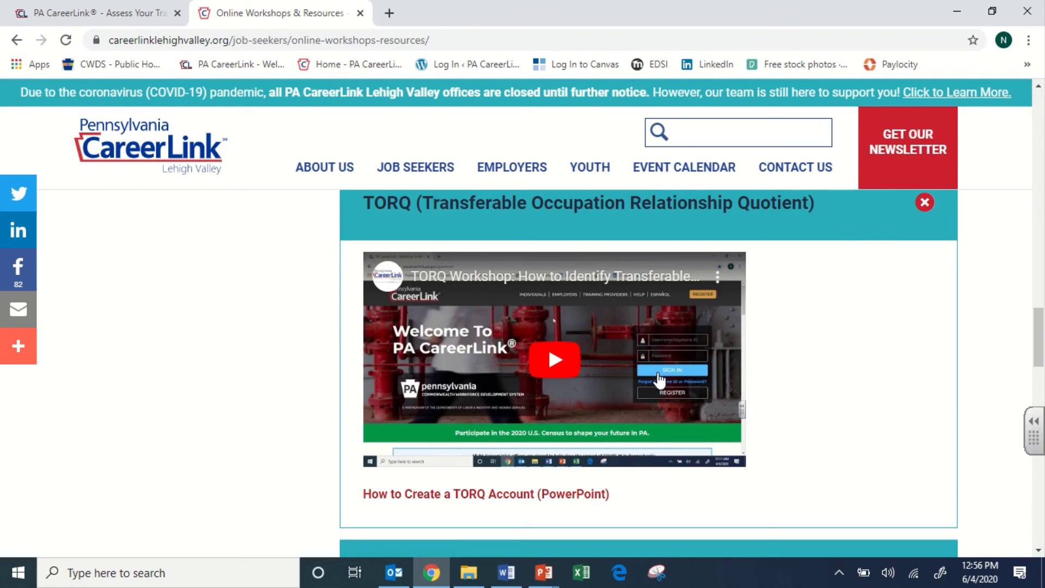
click(121, 11)
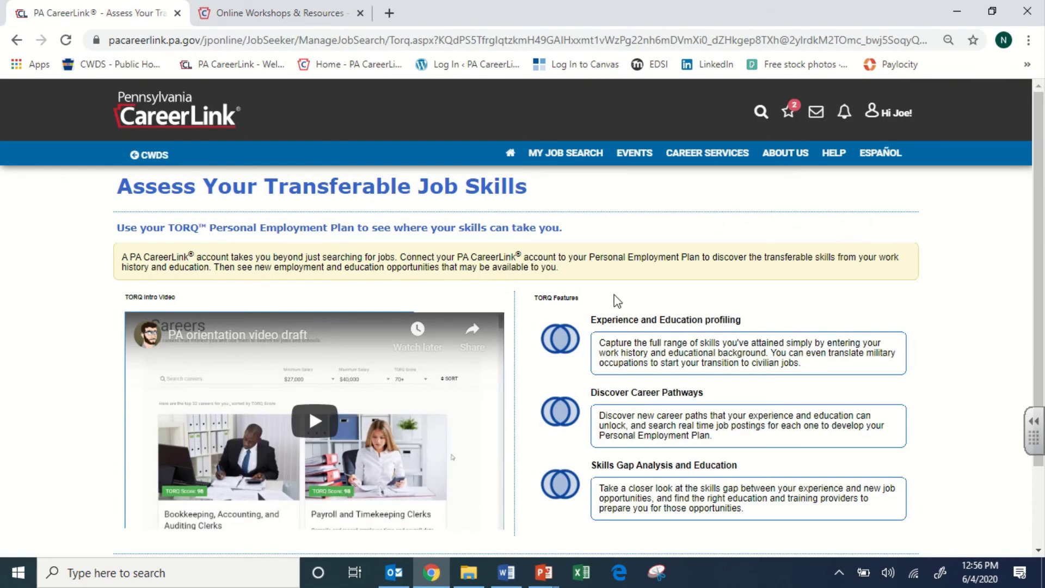
- Open Programs and Services to reach the Request Services page and scroll through its program list
mouse_move(702, 160)
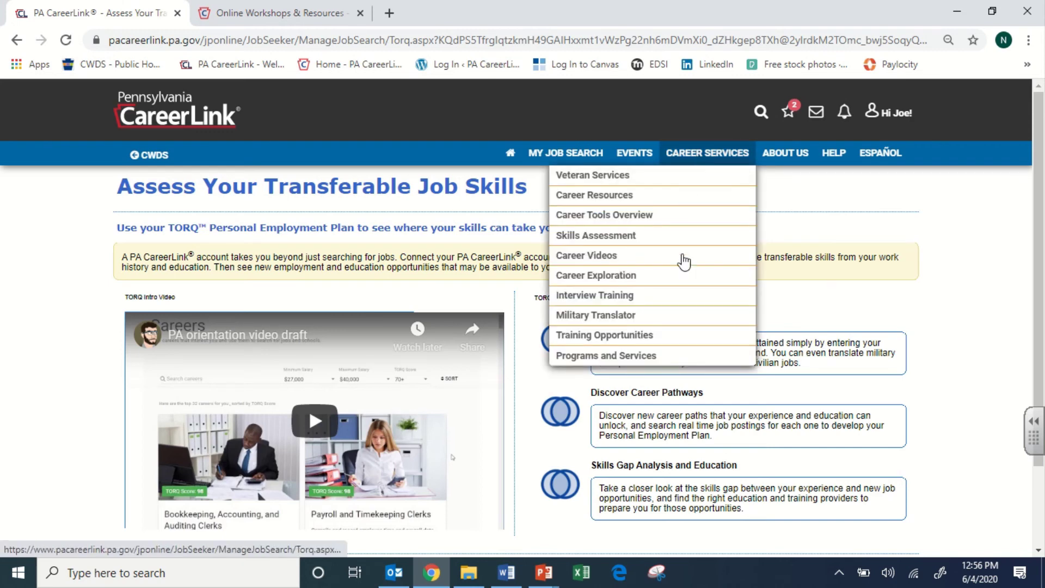
click(676, 359)
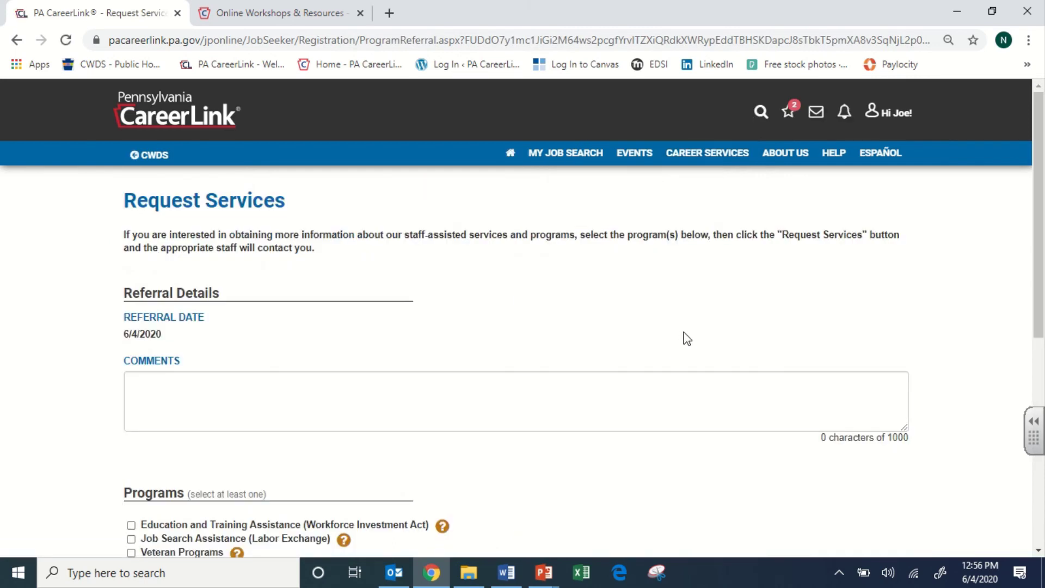
scroll(684, 332, down, 1)
scroll(471, 383, down, 1)
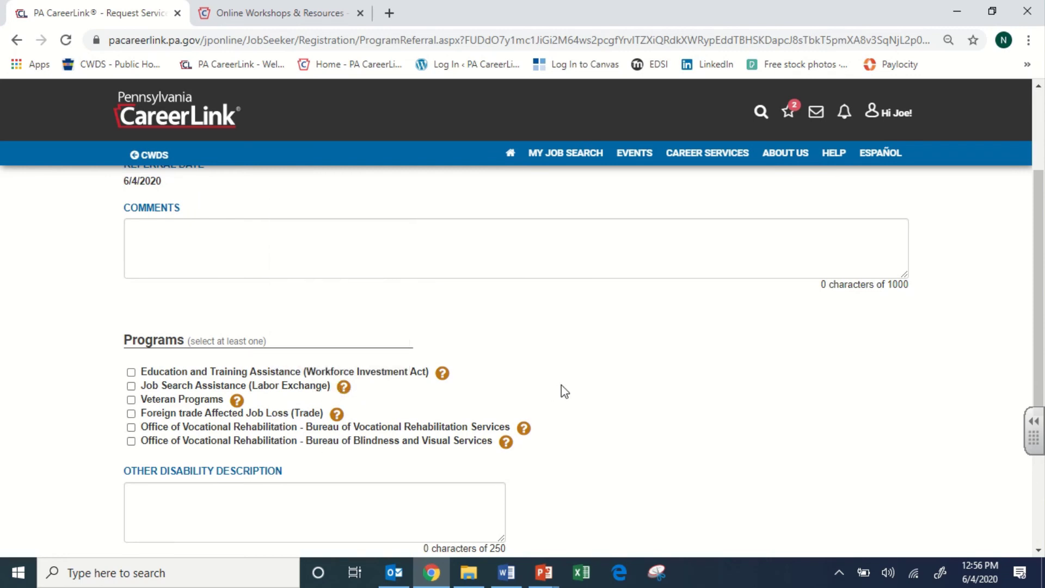
scroll(553, 387, down, 3)
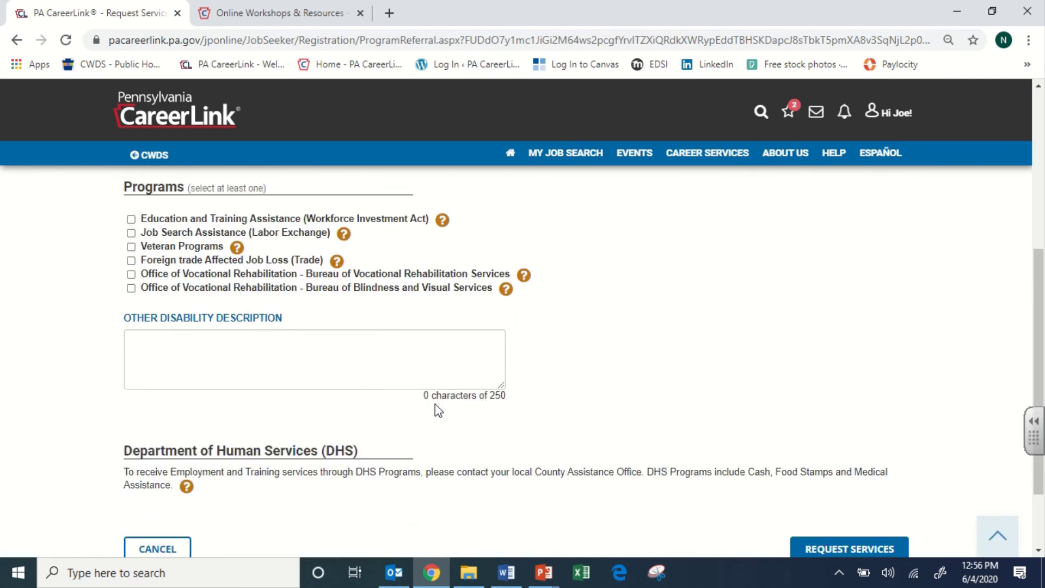
scroll(436, 409, down, 1)
- Bring the Request Services header back into view and look through the About Us and Help menus
scroll(368, 413, up, 5)
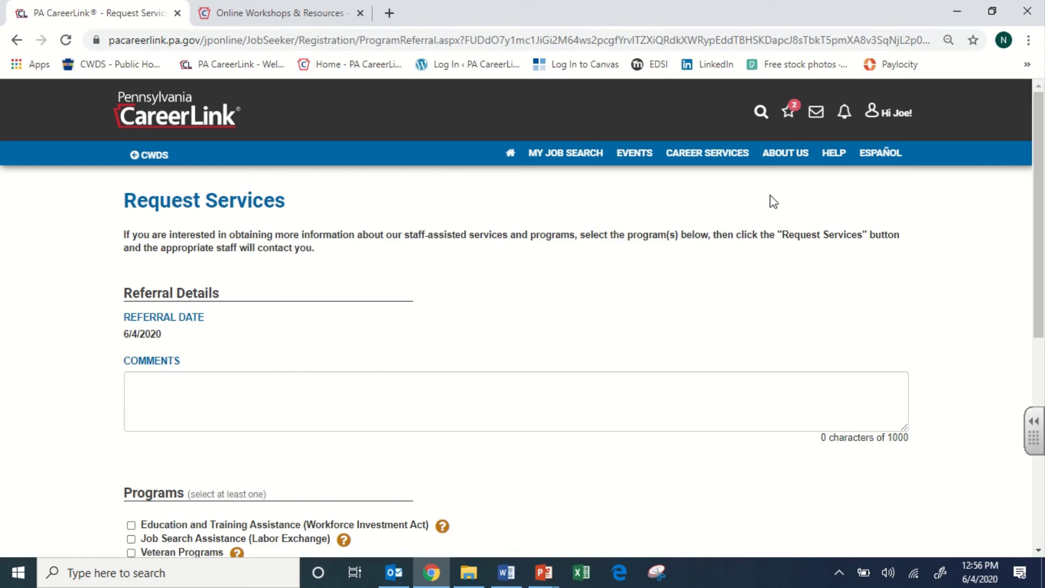
click(784, 159)
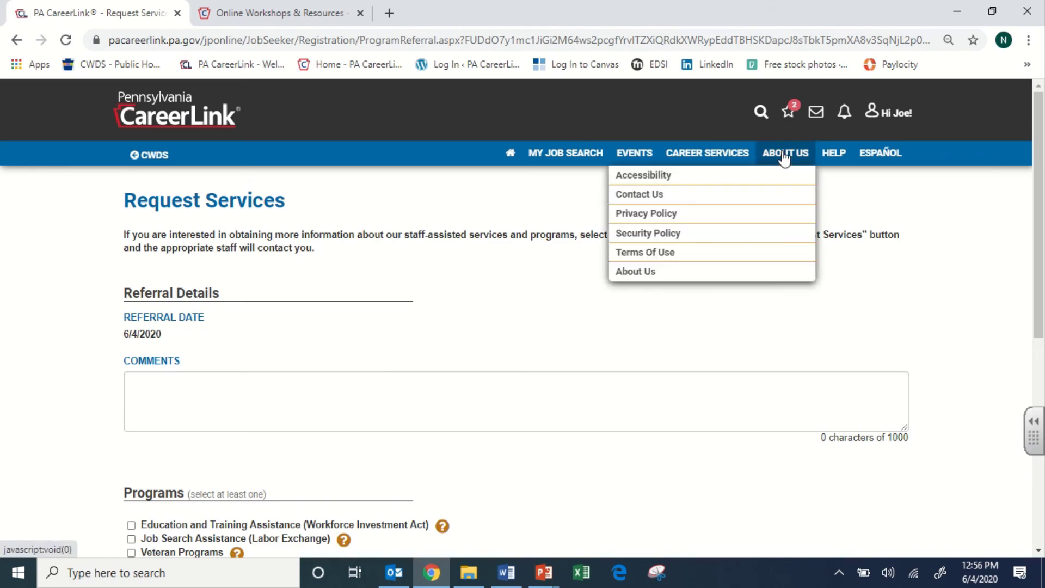
click(834, 156)
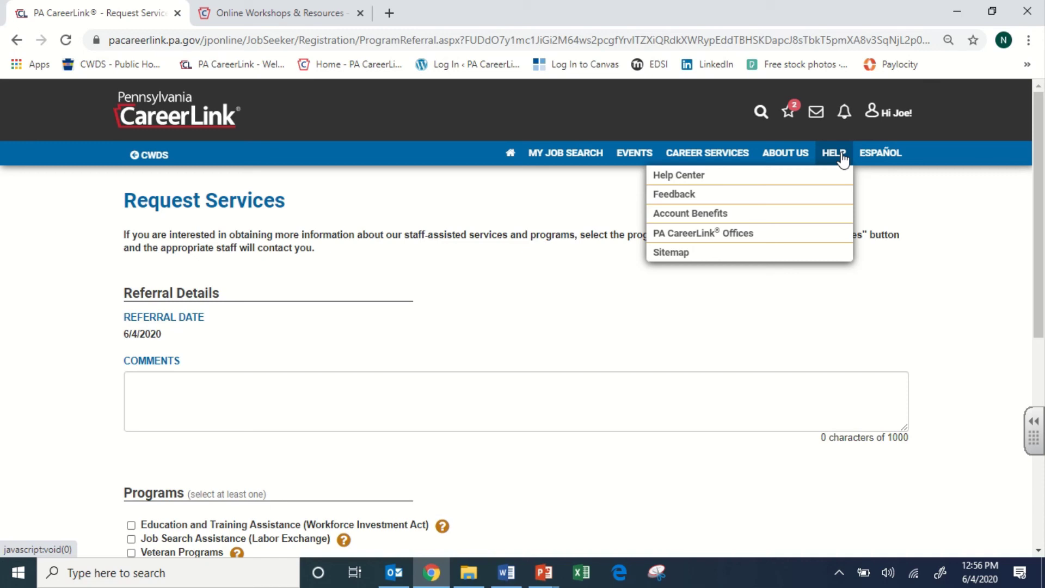
- Load the Lehigh Valley COVID-19 Resources page in the Online Workshops tab, then go back to Request Services
click(201, 6)
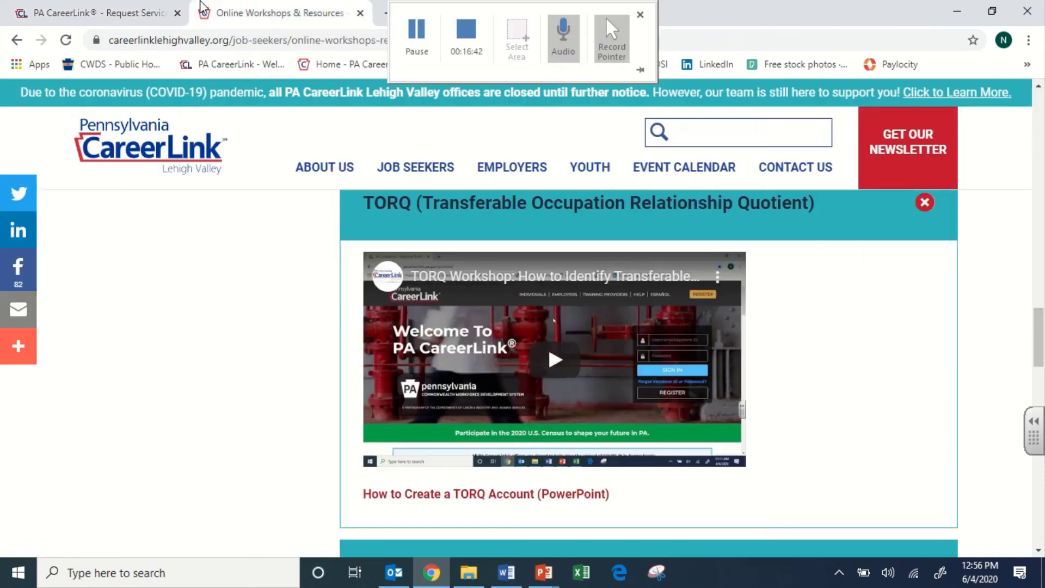
click(920, 101)
scroll(684, 430, down, 3)
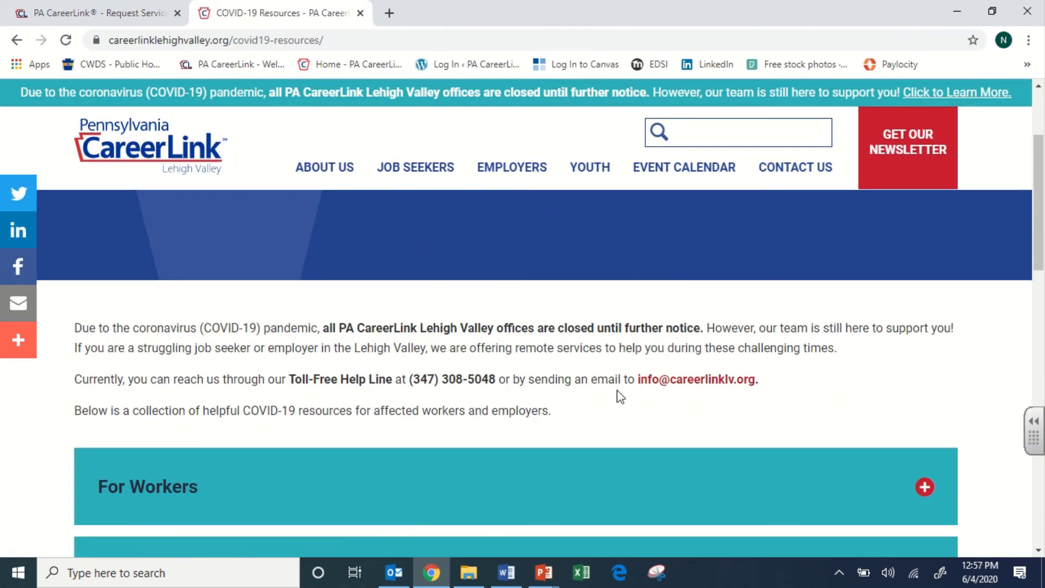
click(19, 8)
mouse_move(566, 152)
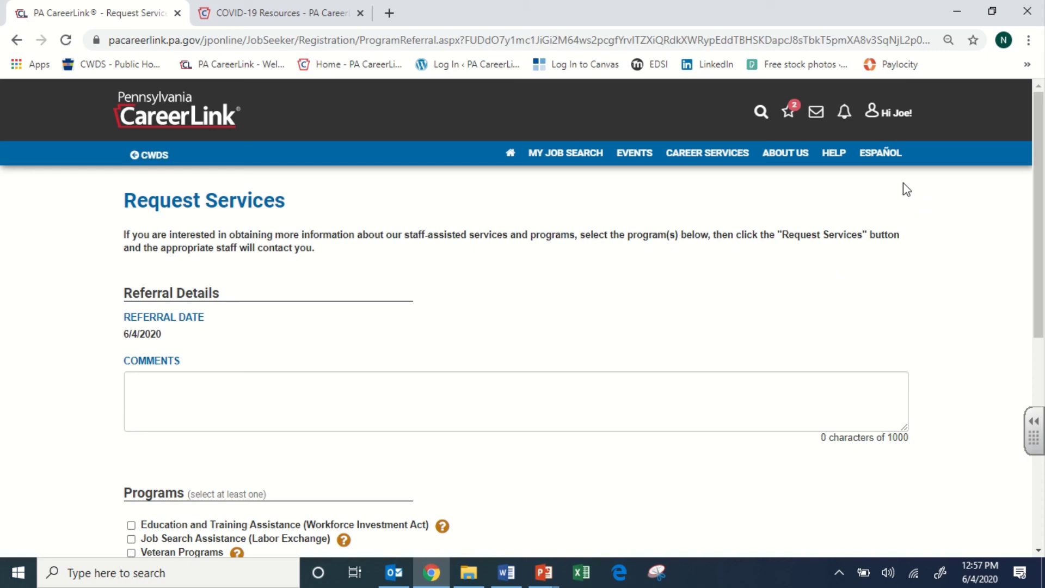
click(883, 161)
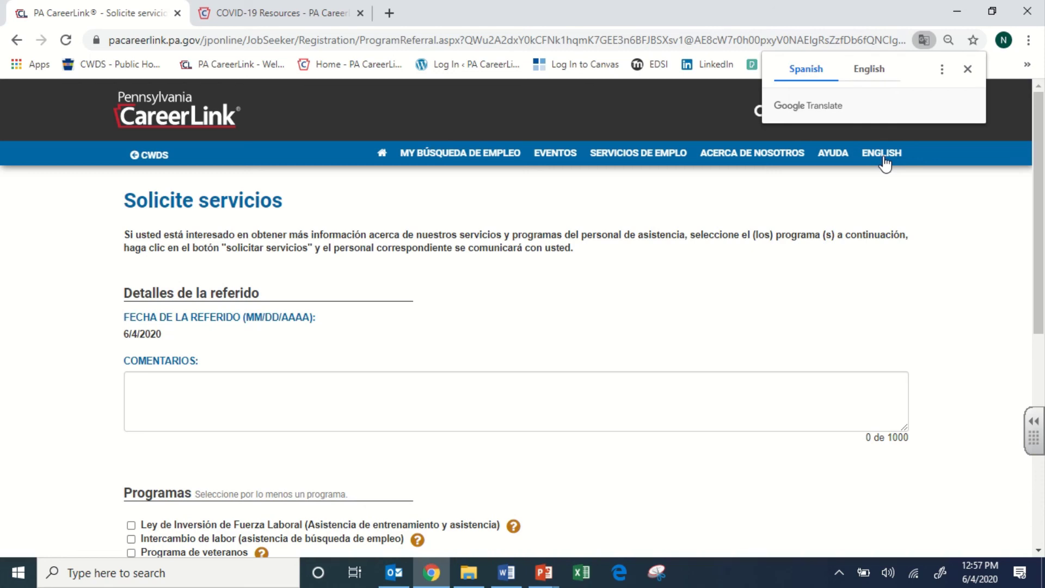
click(885, 161)
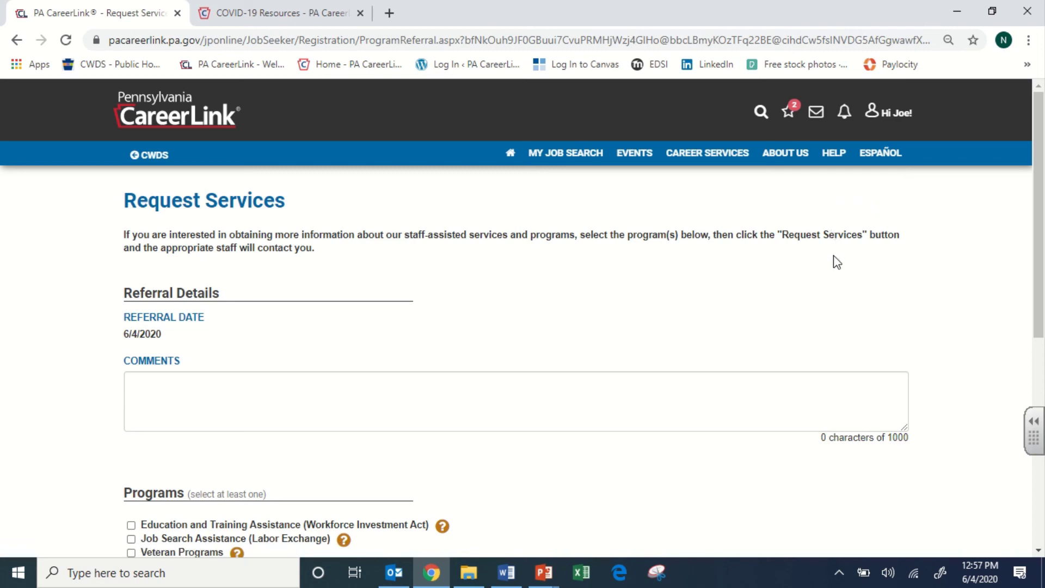
- Check the saved jobs, search, notification and account menus, then return to the job seeker dashboard
mouse_move(790, 130)
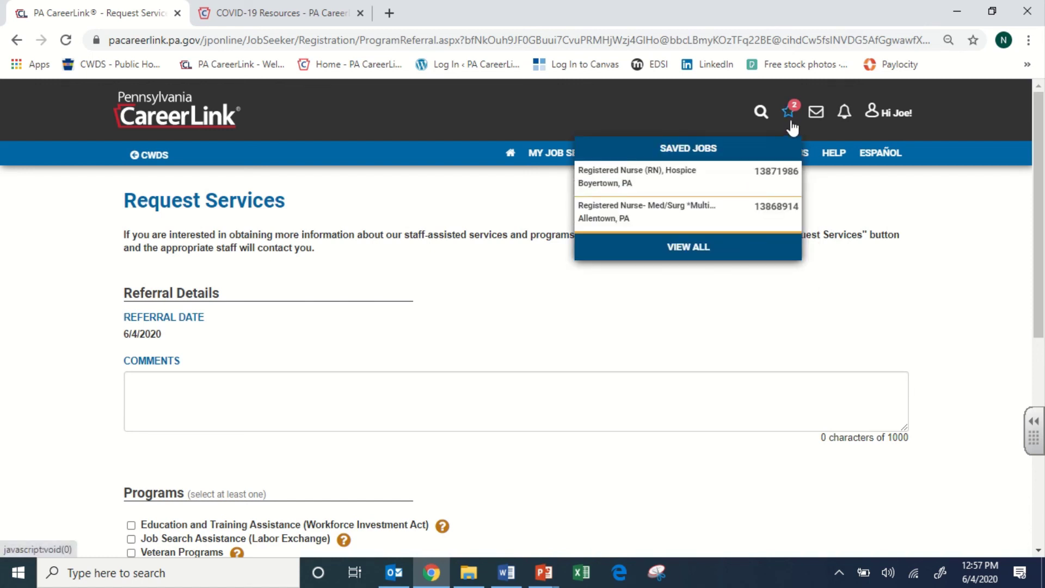
mouse_move(761, 113)
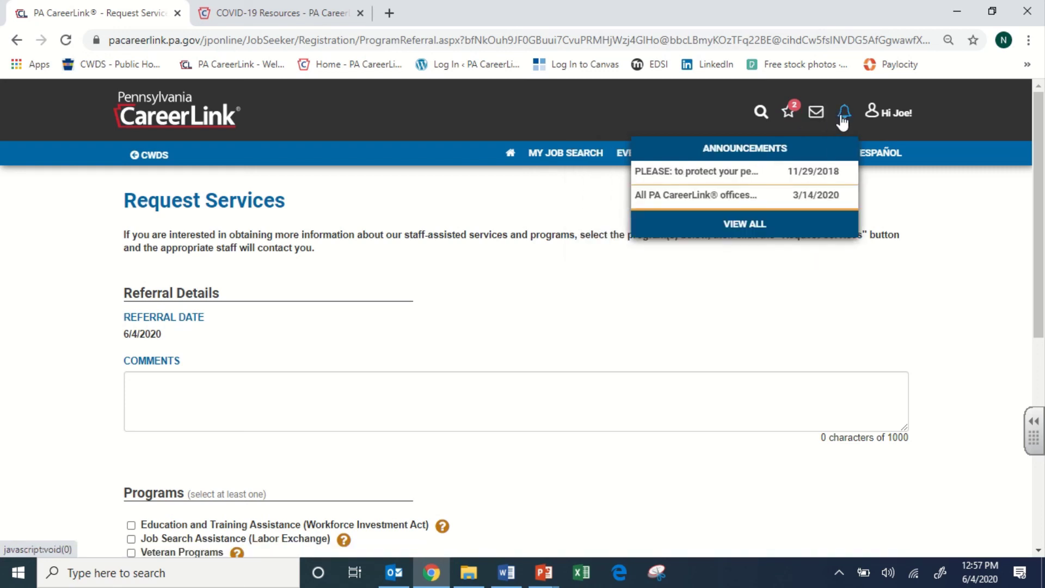
mouse_move(882, 137)
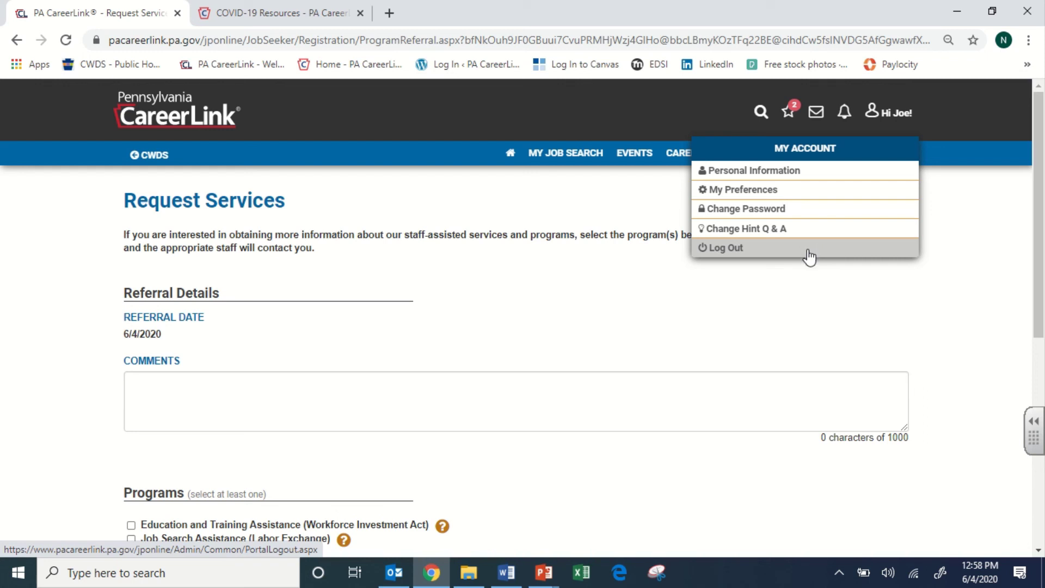
click(762, 345)
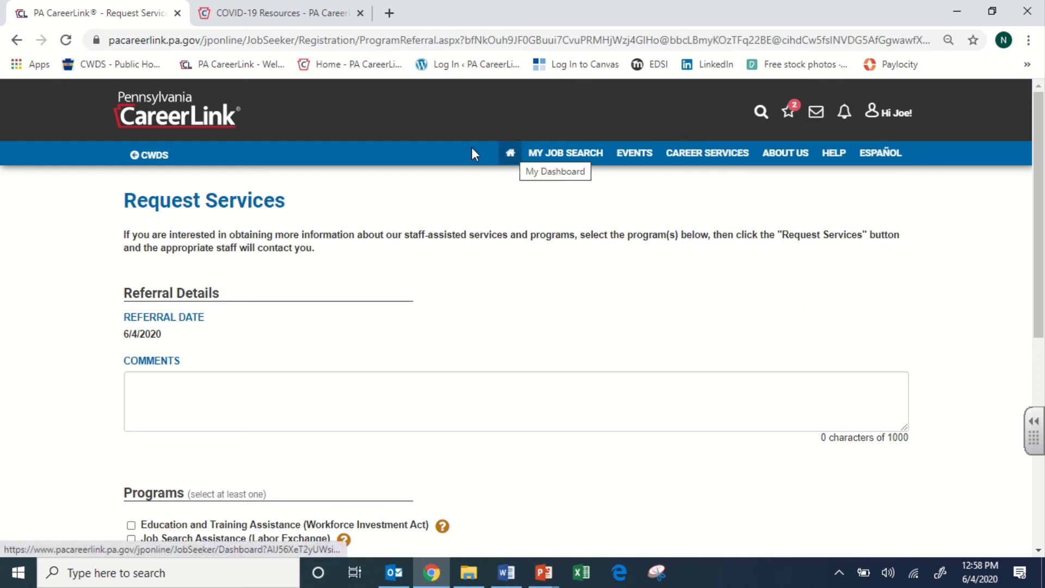
click(185, 119)
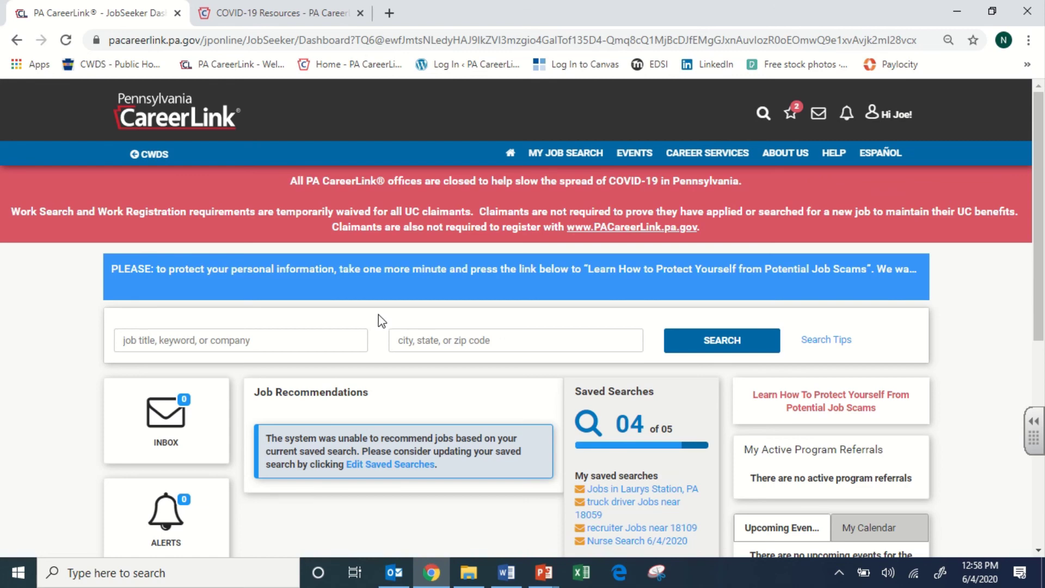
mouse_move(459, 4)
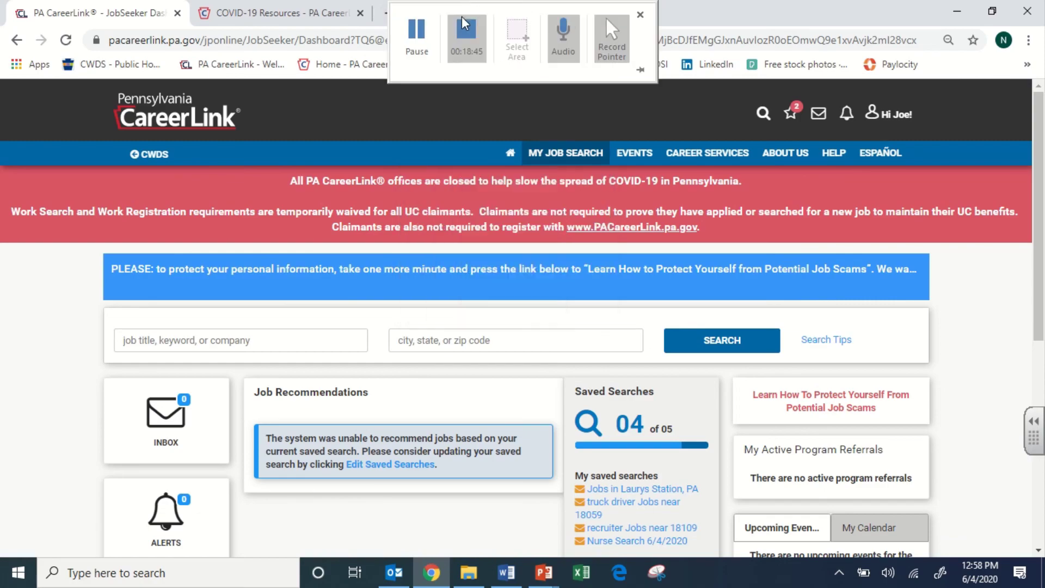